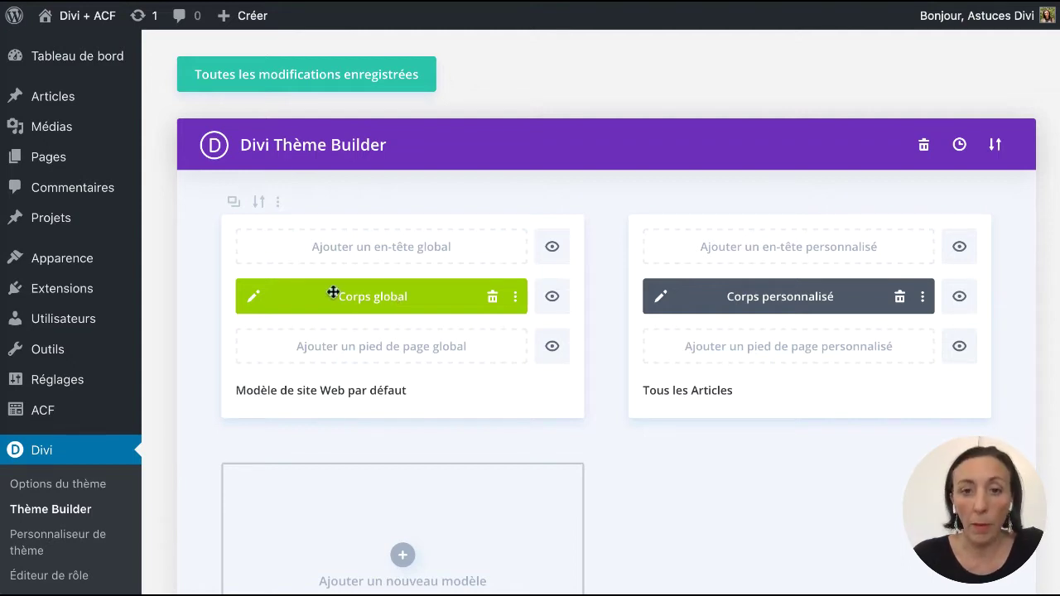
Step: Open the global body layout (Corps global) for editing and review its post content down to the contact section
{"action": "left_click", "coordinate": [255, 300]}
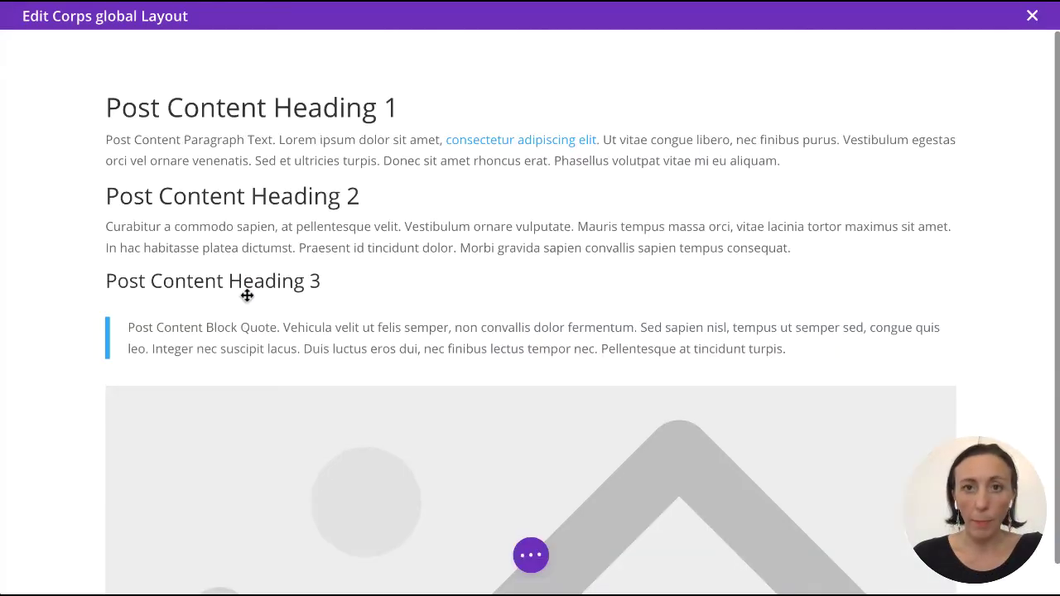
{"action": "scroll", "coordinate": [542, 372], "scroll_direction": "down", "scroll_amount": 6}
{"action": "scroll", "coordinate": [541, 372], "scroll_direction": "down", "scroll_amount": 4}
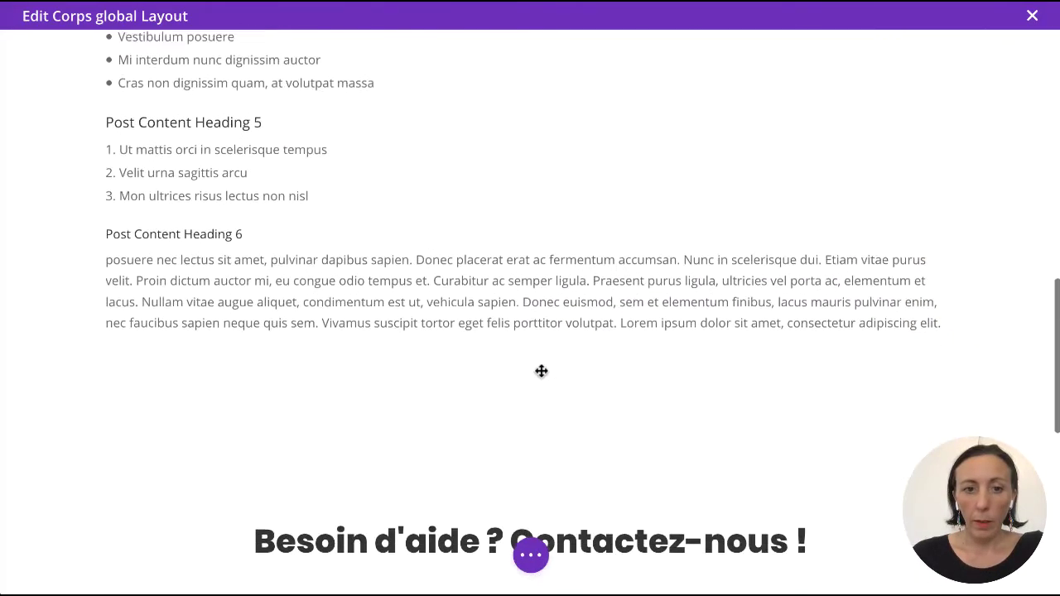
{"action": "scroll", "coordinate": [564, 231], "scroll_direction": "up", "scroll_amount": 10}
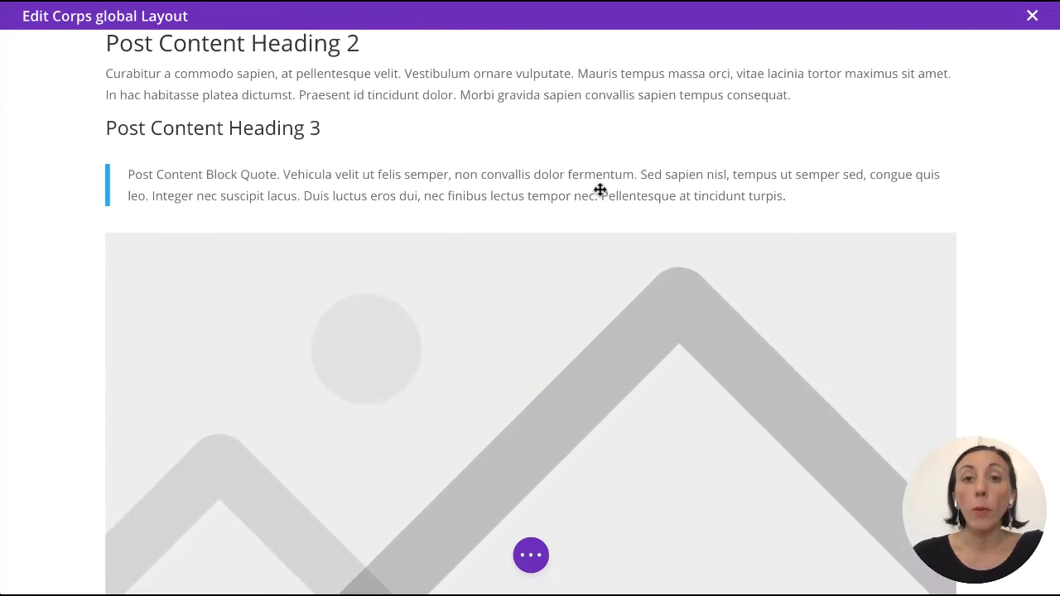
{"action": "scroll", "coordinate": [600, 190], "scroll_direction": "down", "scroll_amount": 9}
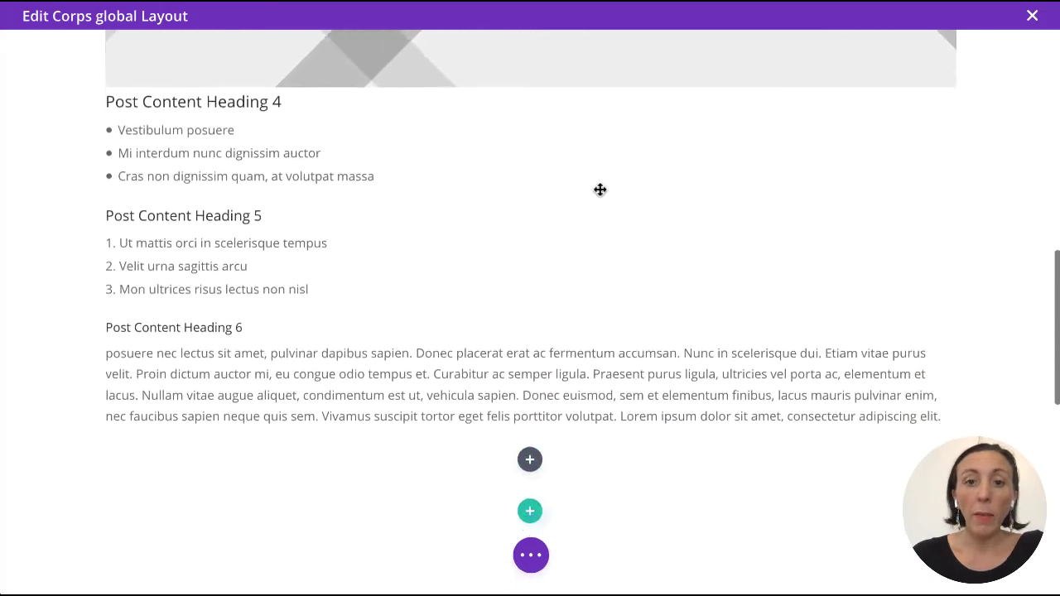
{"action": "scroll", "coordinate": [600, 189], "scroll_direction": "down", "scroll_amount": 3}
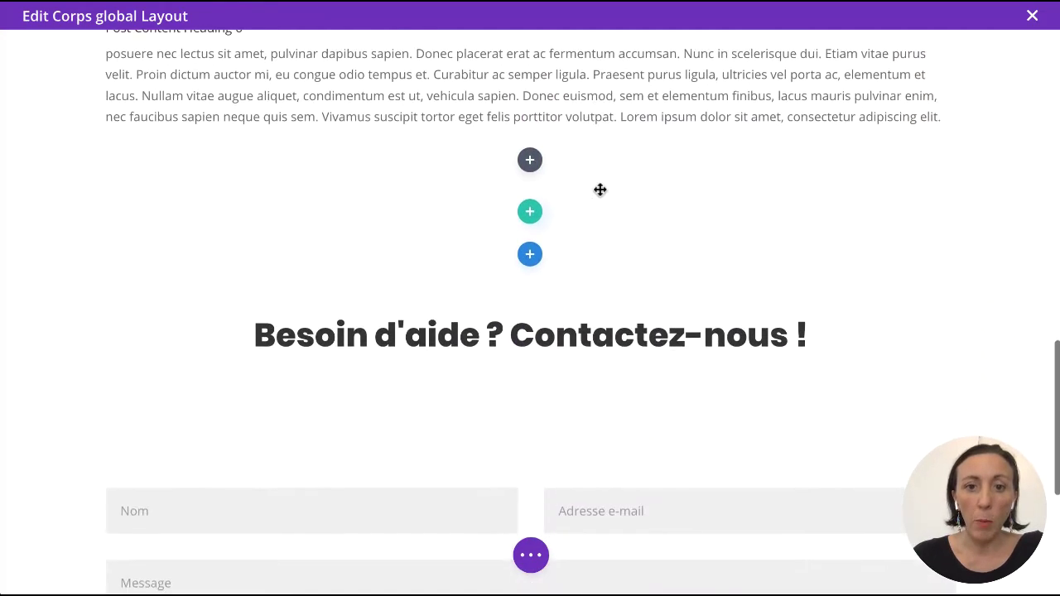
Step: Insert a Normal section above the "Besoin d'aide ? Contactez-nous !" heading, with a row of three equal columns and no module
{"action": "left_click", "coordinate": [530, 256]}
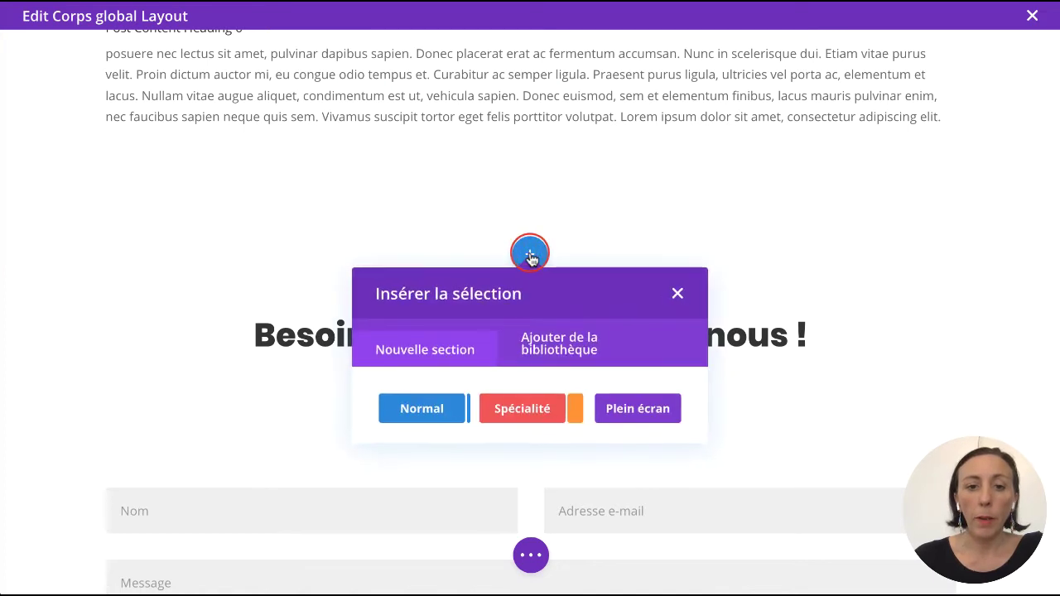
{"action": "left_click", "coordinate": [424, 409]}
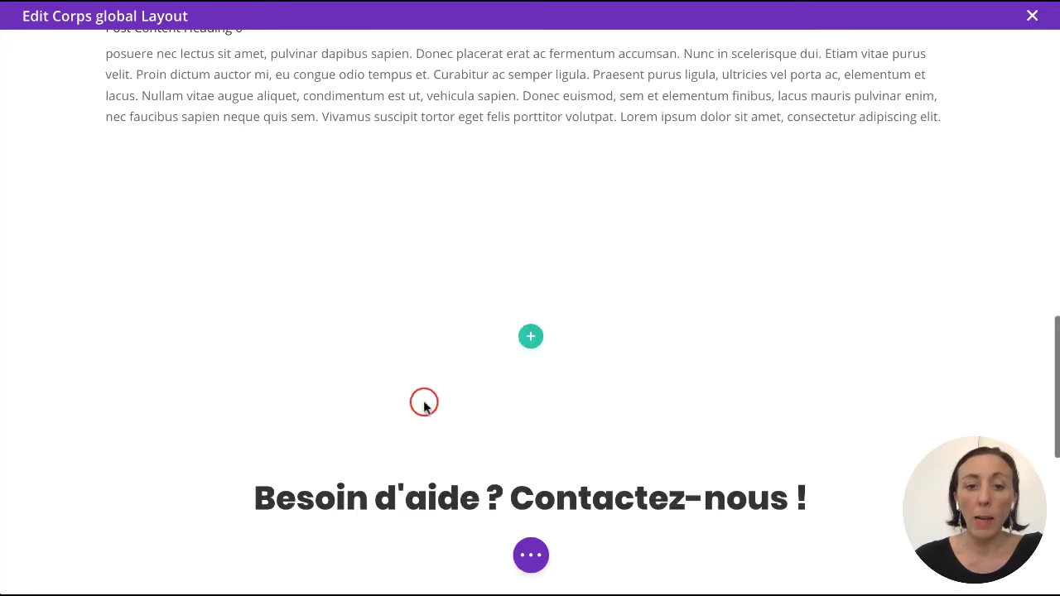
{"action": "scroll", "coordinate": [595, 277], "scroll_direction": "down", "scroll_amount": 2}
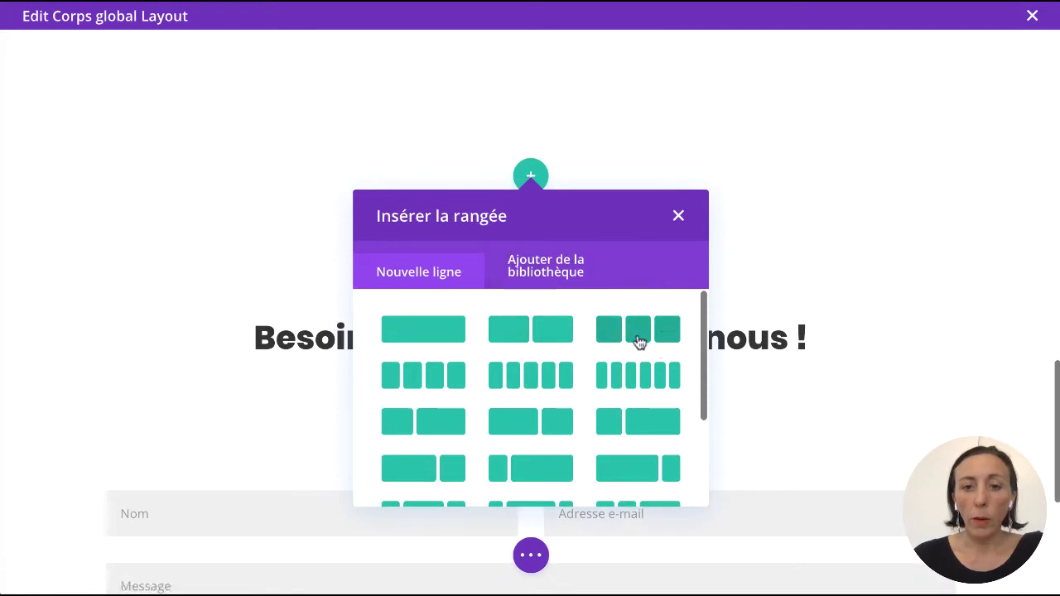
{"action": "left_click", "coordinate": [635, 336]}
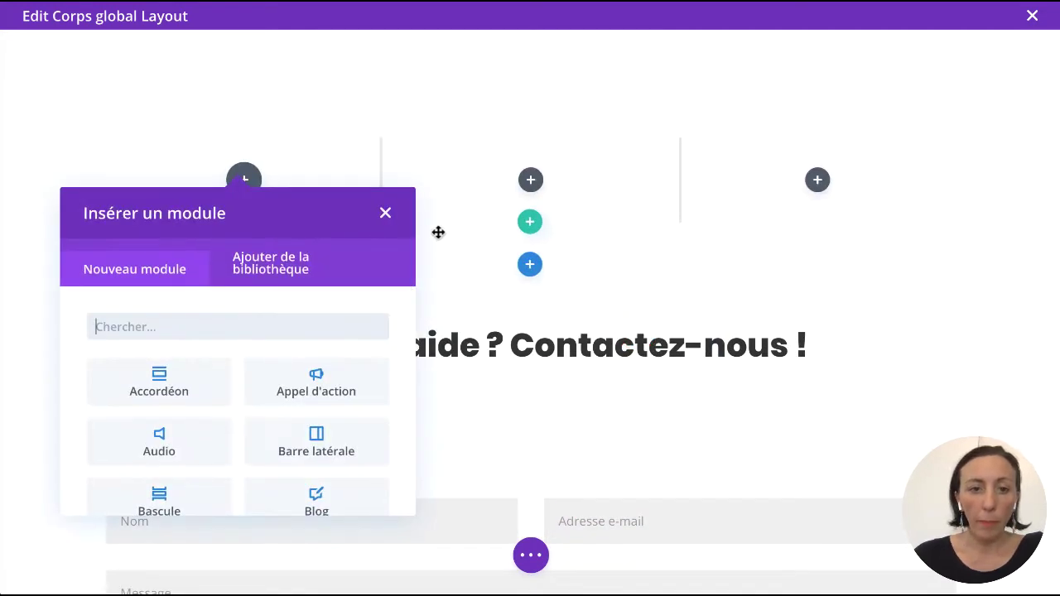
{"action": "left_click", "coordinate": [386, 213]}
Step: Set the new section's top and bottom margin (Marge) and padding (Marge interne) to 0px, linking each pair
{"action": "mouse_move", "coordinate": [142, 170]}
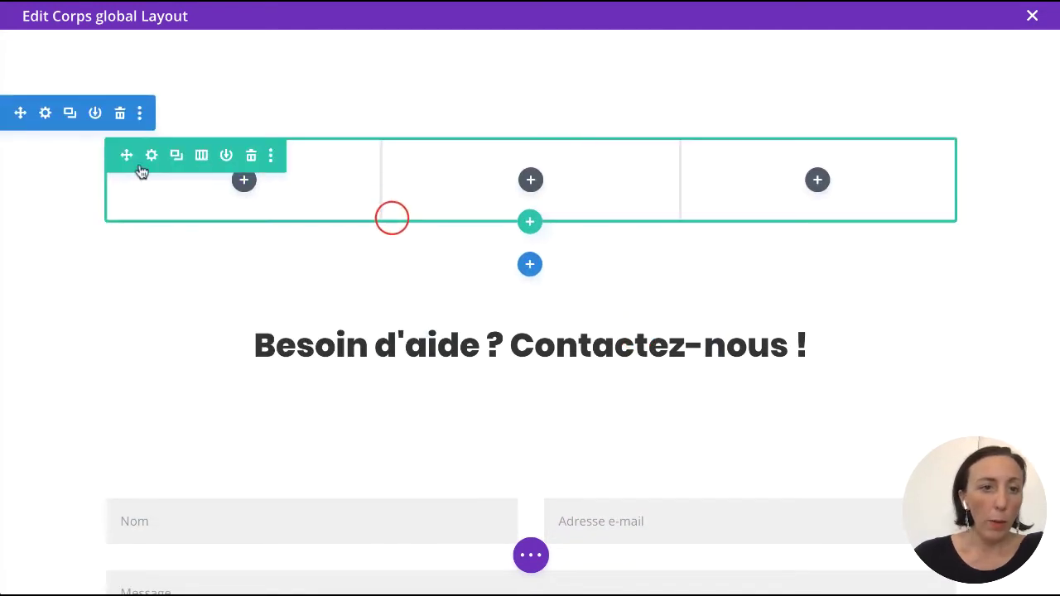
{"action": "left_click", "coordinate": [45, 113]}
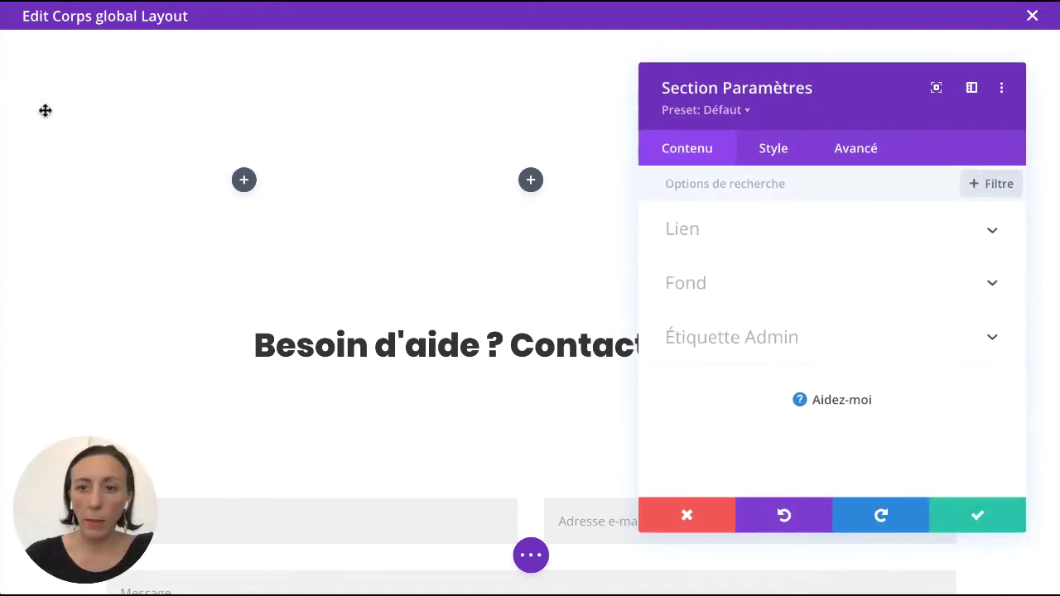
{"action": "left_click", "coordinate": [779, 145]}
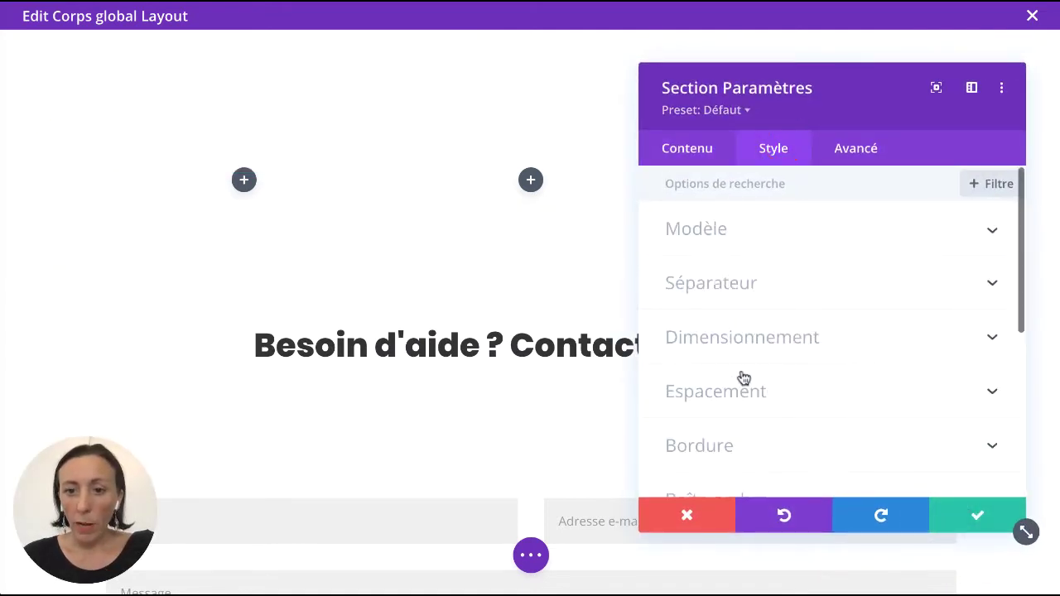
{"action": "scroll", "coordinate": [742, 377], "scroll_direction": "down", "scroll_amount": 3}
{"action": "scroll", "coordinate": [743, 372], "scroll_direction": "up", "scroll_amount": 1}
{"action": "left_click", "coordinate": [740, 322]}
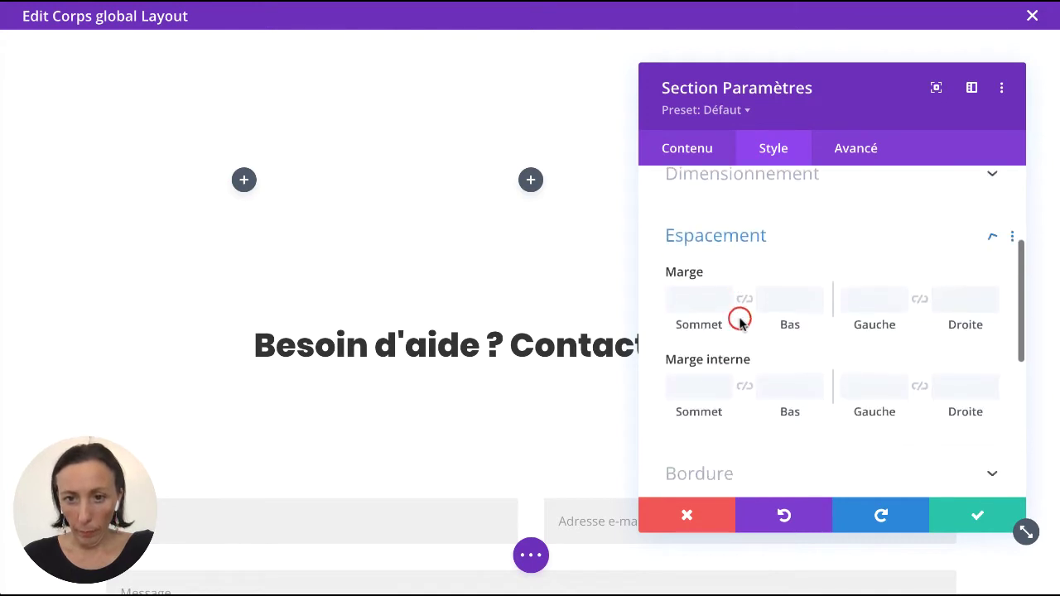
{"action": "left_click", "coordinate": [710, 260]}
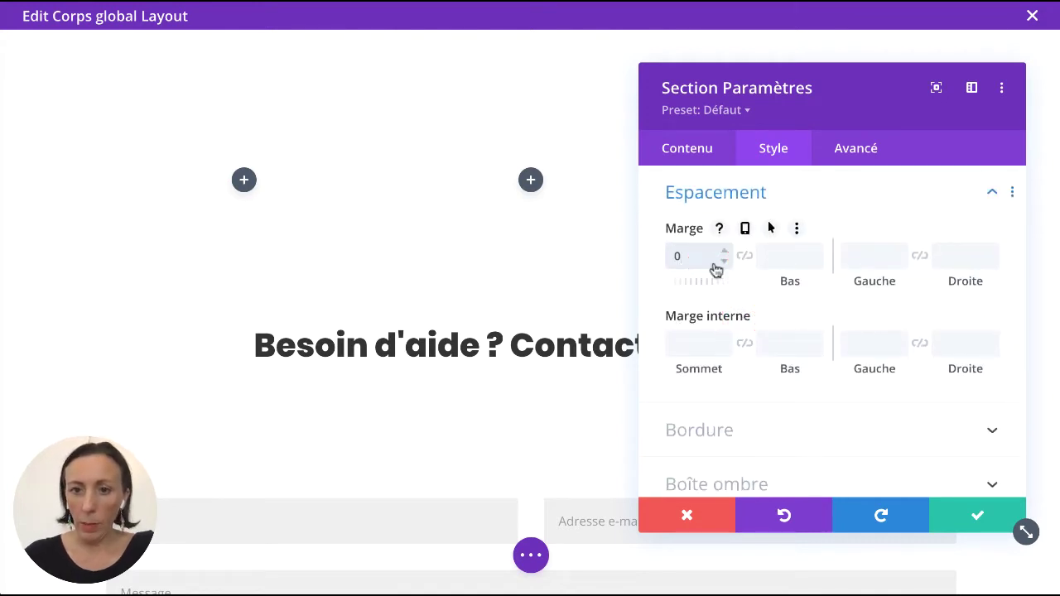
{"action": "left_click", "coordinate": [744, 256]}
{"action": "left_click", "coordinate": [685, 342]}
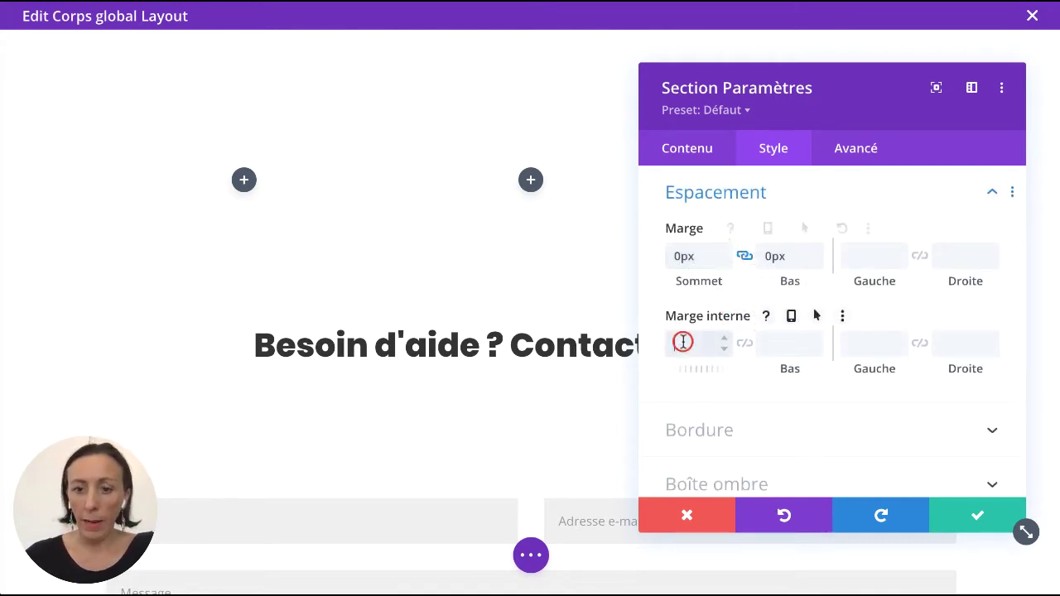
{"action": "type", "text": "0"}
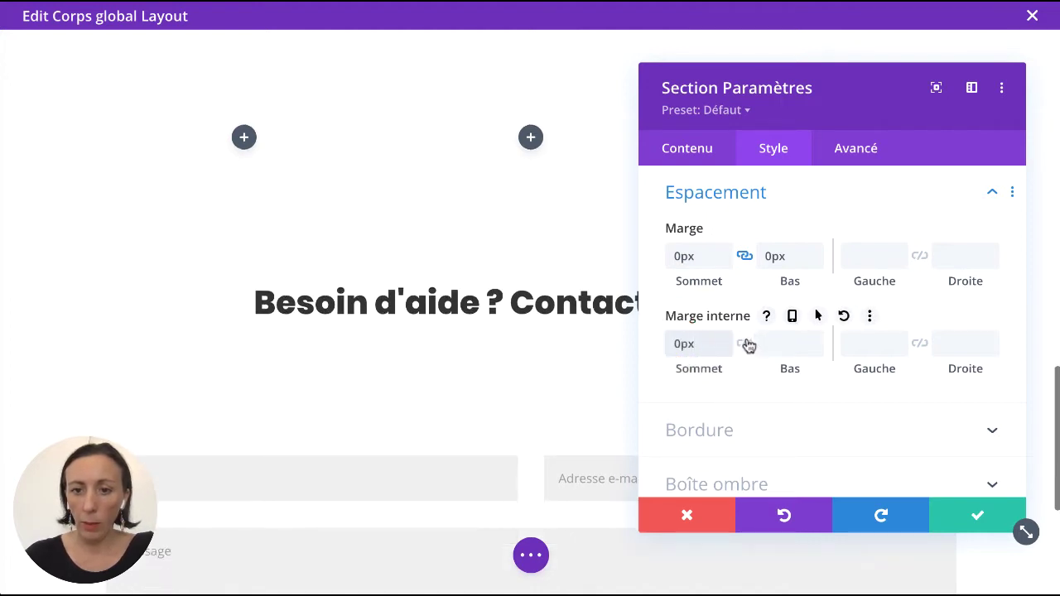
{"action": "left_click", "coordinate": [745, 345]}
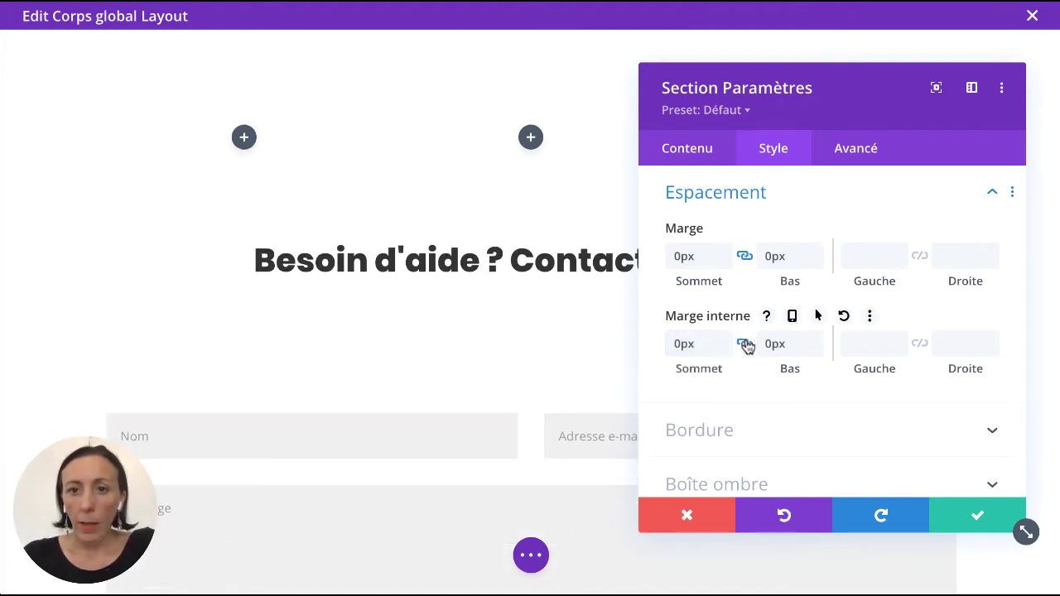
Step: Add a gradient background (Dégradé de fond) to the section
{"action": "left_click", "coordinate": [694, 151]}
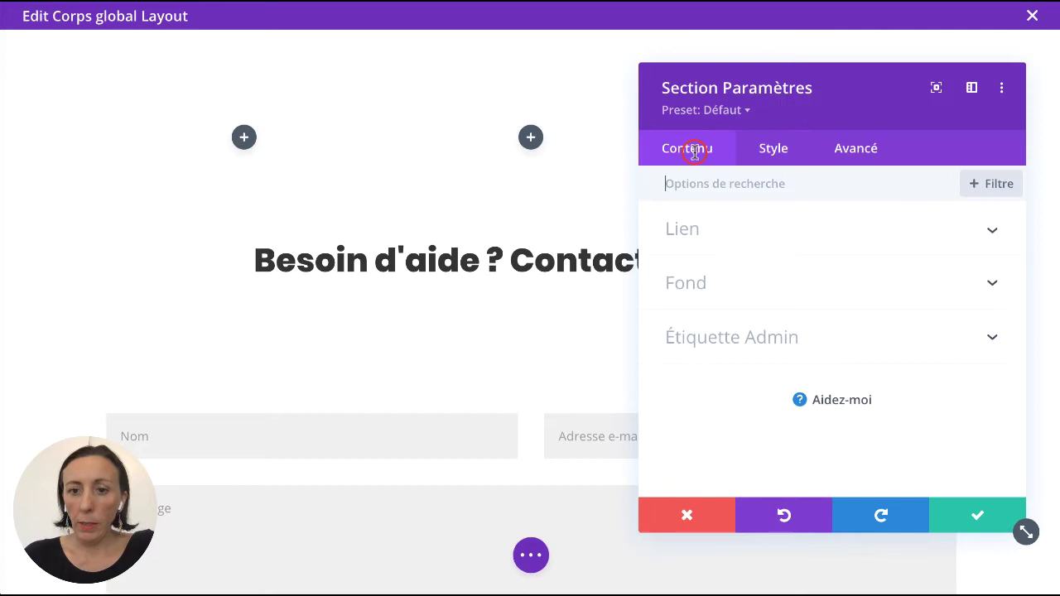
{"action": "left_click", "coordinate": [723, 282]}
{"action": "left_click", "coordinate": [797, 205]}
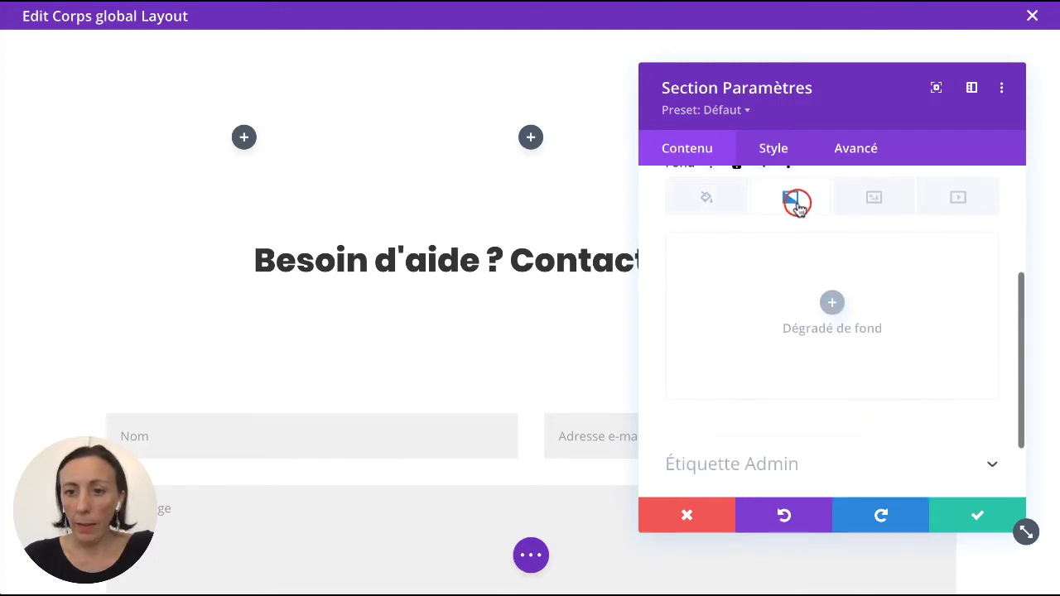
{"action": "scroll", "coordinate": [800, 229], "scroll_direction": "up", "scroll_amount": 2}
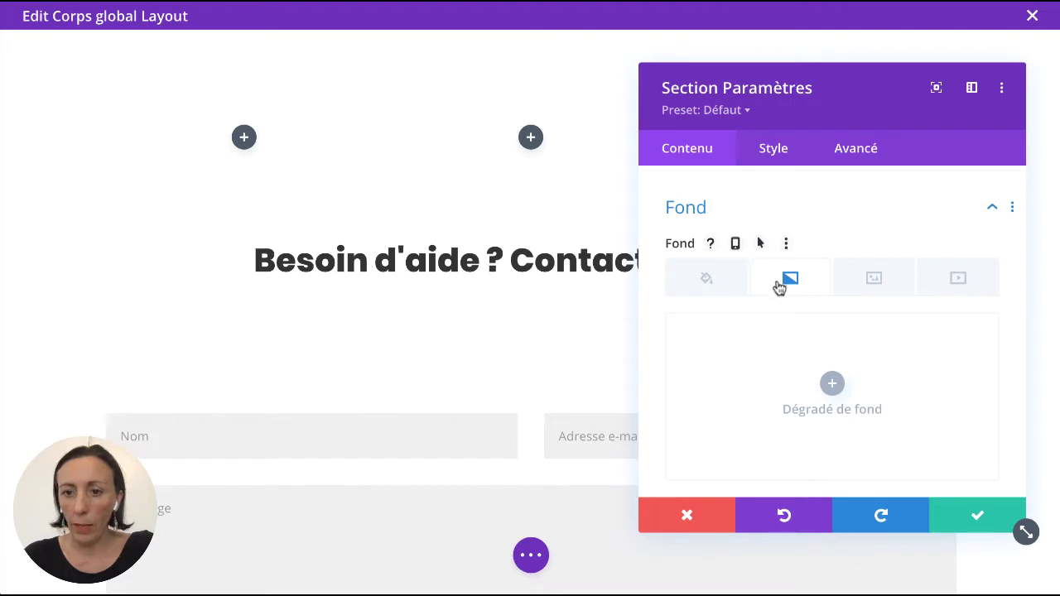
{"action": "scroll", "coordinate": [848, 390], "scroll_direction": "down", "scroll_amount": 3}
{"action": "left_click", "coordinate": [839, 260]}
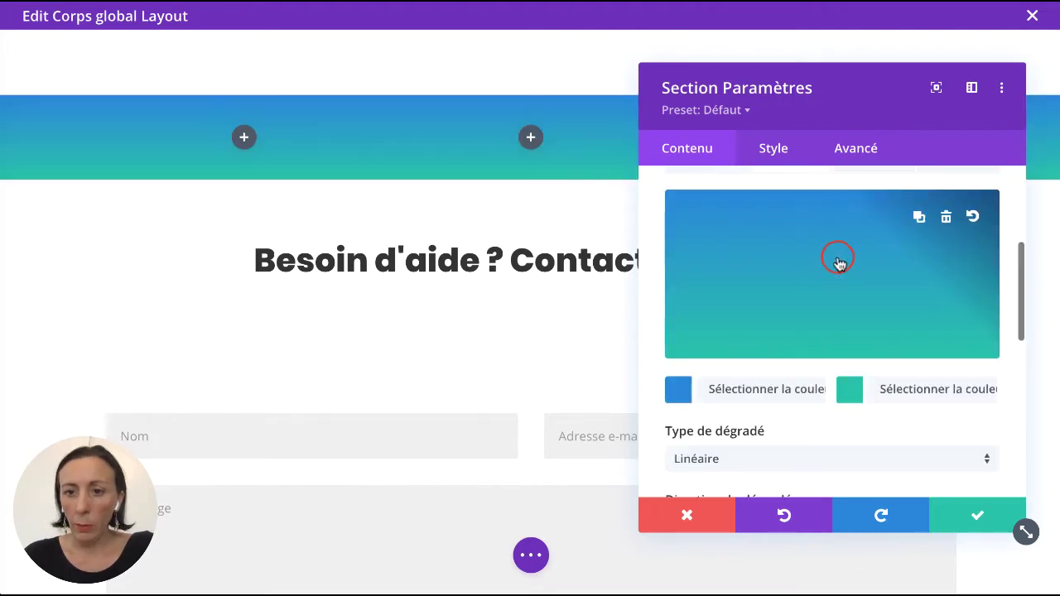
Step: Set the section gradient's first colour to violet #c531f7 and its second colour to yellow-orange #ffc535
{"action": "left_click", "coordinate": [681, 388]}
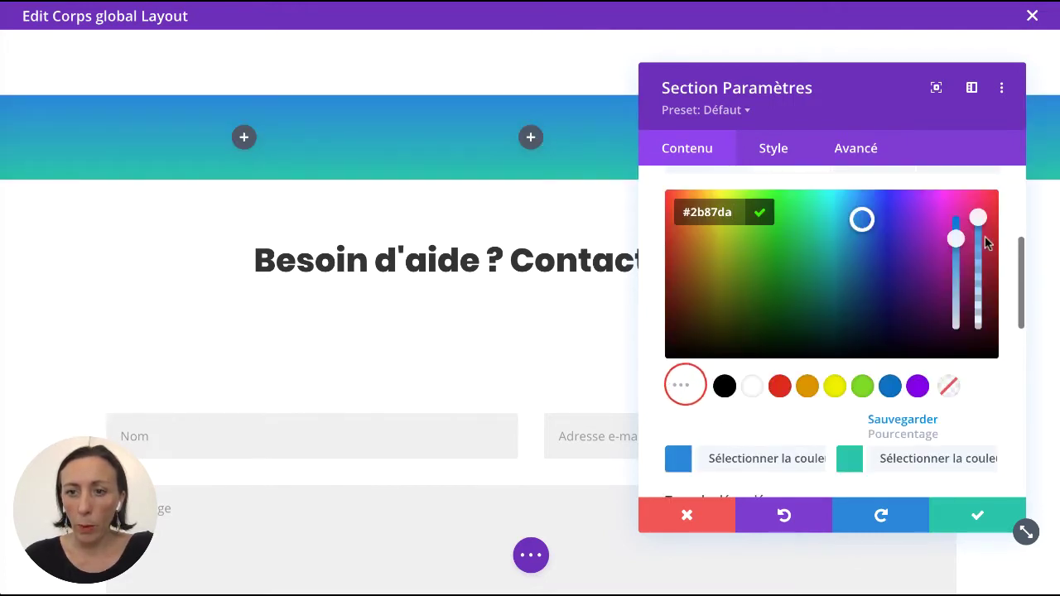
{"action": "mouse_move", "coordinate": [862, 222]}
{"action": "left_mouse_down"}
{"action": "mouse_move", "coordinate": [920, 201]}
{"action": "mouse_move", "coordinate": [936, 212]}
{"action": "left_mouse_up"}
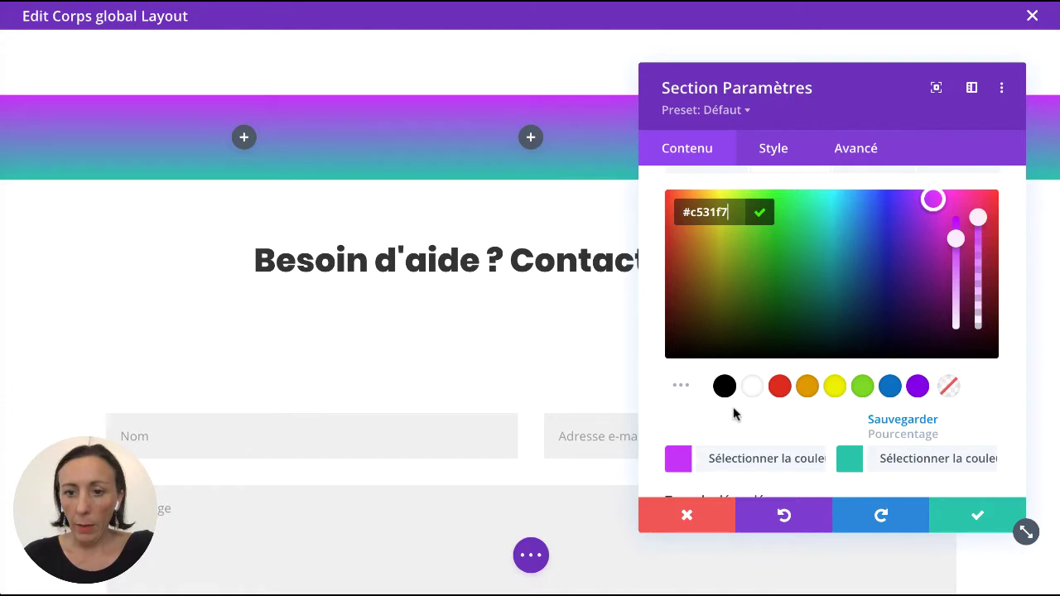
{"action": "left_click", "coordinate": [936, 468]}
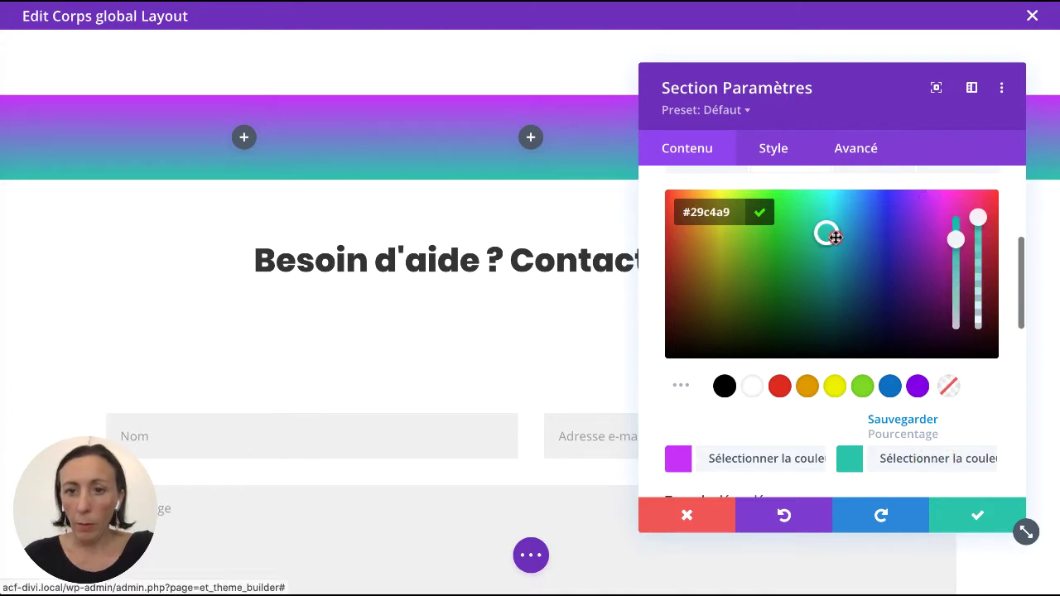
{"action": "left_click_drag", "start_coordinate": [833, 235], "coordinate": [717, 199]}
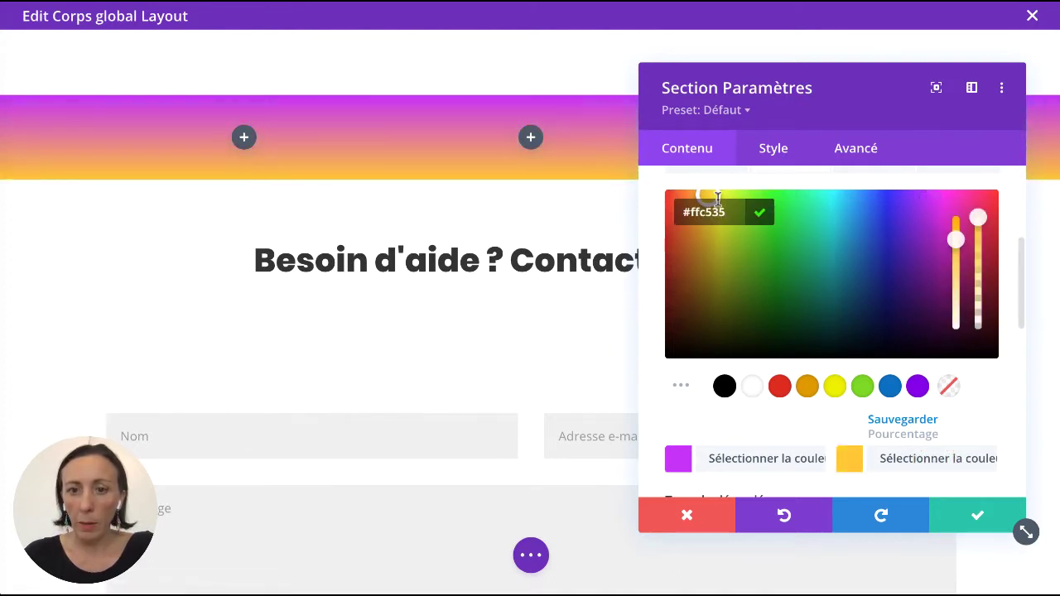
Step: Set the linear gradient's direction to 166deg and save the section settings
{"action": "scroll", "coordinate": [789, 360], "scroll_direction": "down", "scroll_amount": 5}
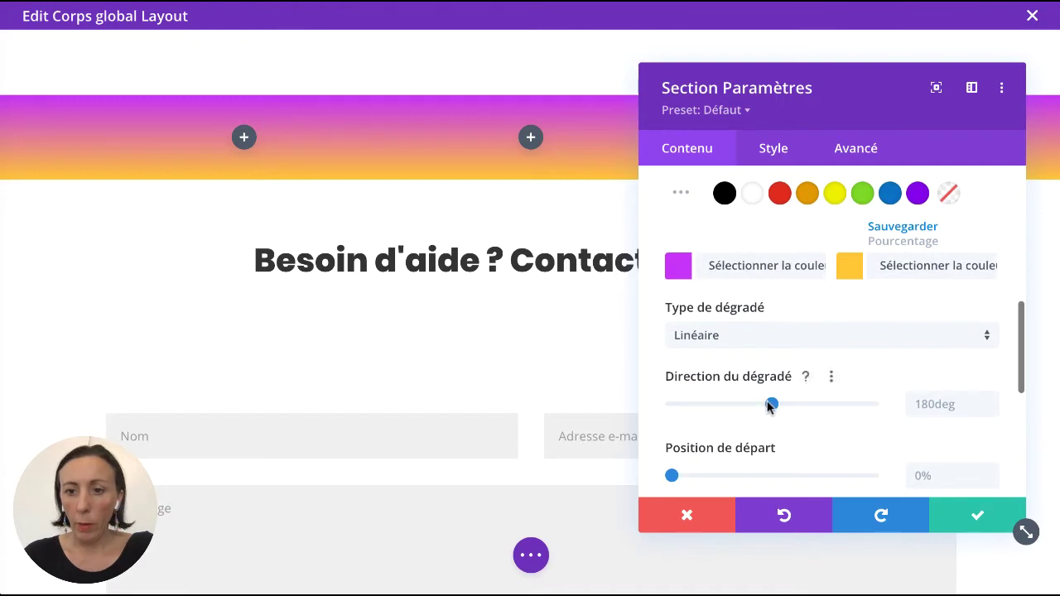
{"action": "left_click_drag", "start_coordinate": [768, 406], "coordinate": [764, 404]}
{"action": "scroll", "coordinate": [764, 404], "scroll_direction": "down", "scroll_amount": 1}
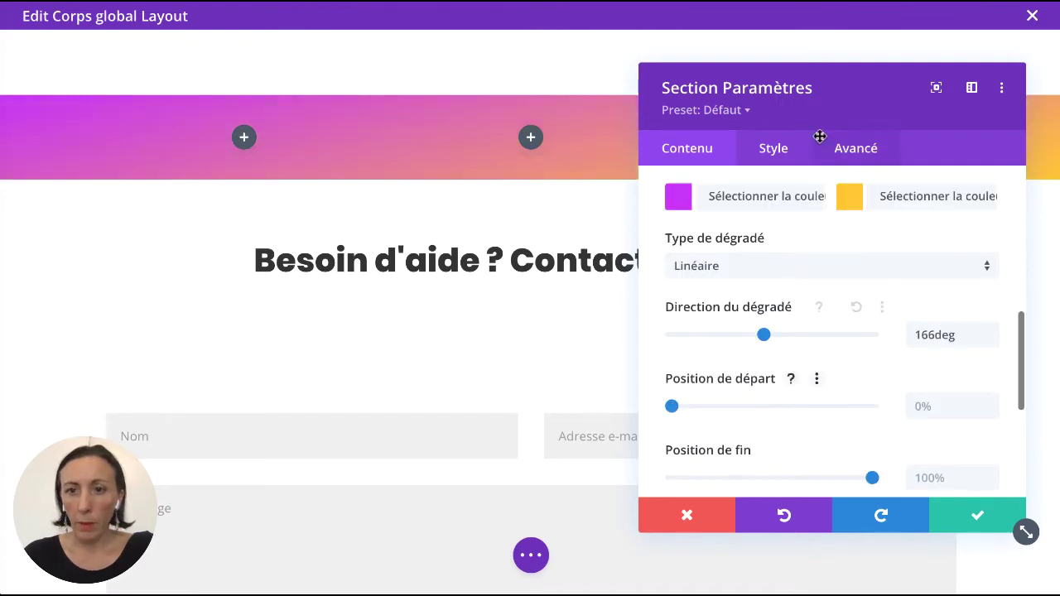
{"action": "left_click_drag", "start_coordinate": [822, 100], "coordinate": [747, 73]}
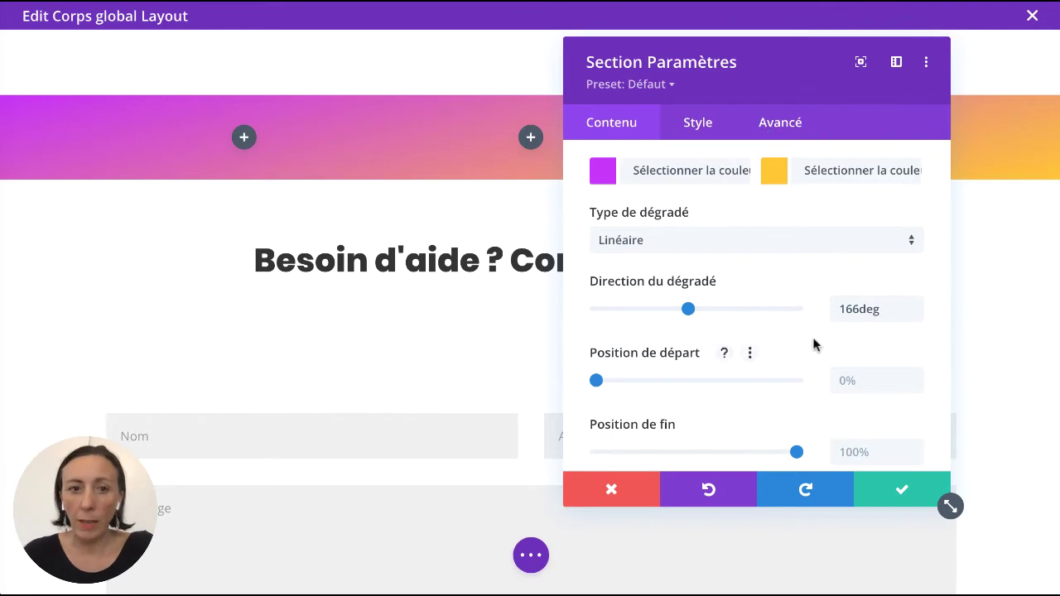
{"action": "left_click", "coordinate": [897, 494]}
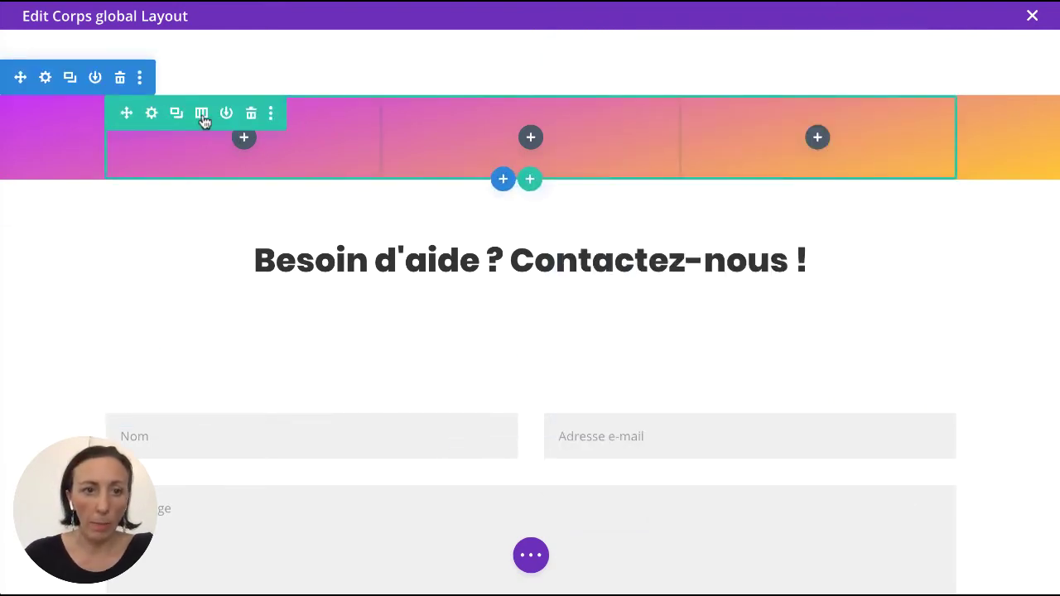
Step: Enable the custom gutter width for the three-column row and set its column spacing (Espacement des colonnes) to 1
{"action": "left_click", "coordinate": [153, 113]}
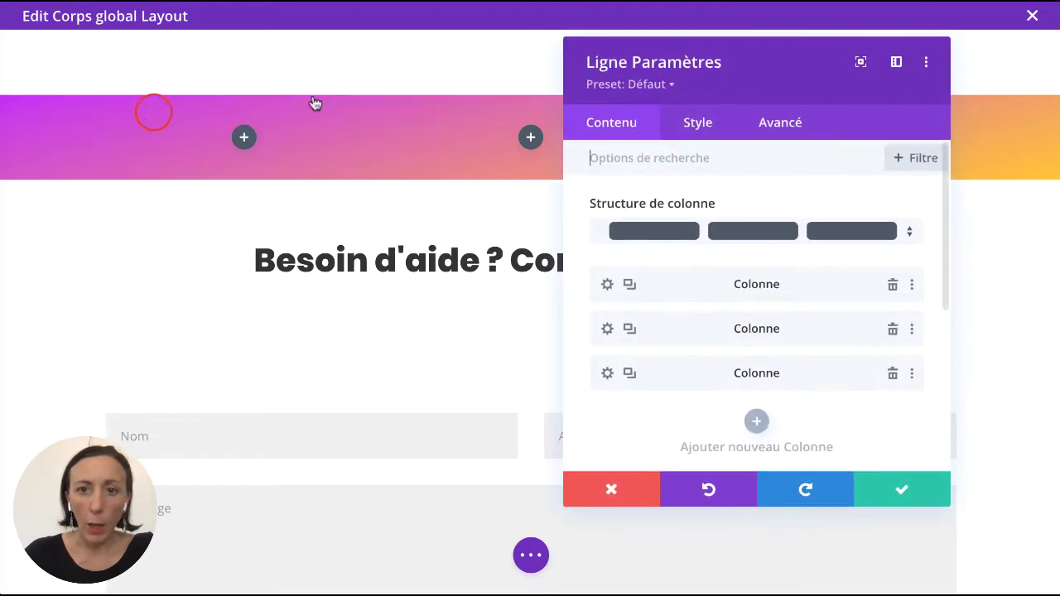
{"action": "left_click", "coordinate": [696, 123]}
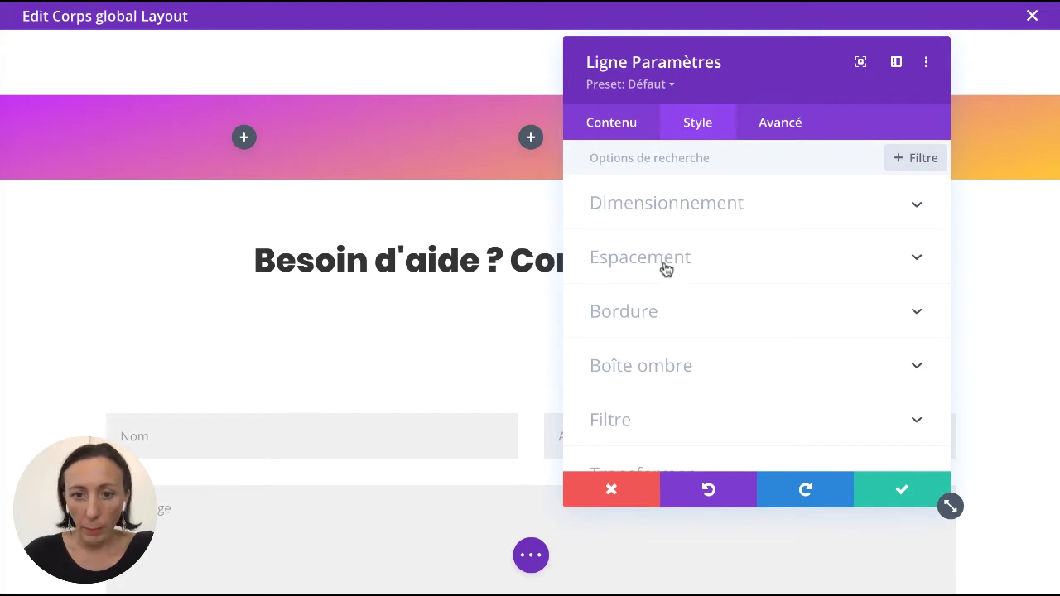
{"action": "scroll", "coordinate": [665, 334], "scroll_direction": "down", "scroll_amount": 2}
{"action": "scroll", "coordinate": [666, 336], "scroll_direction": "up", "scroll_amount": 2}
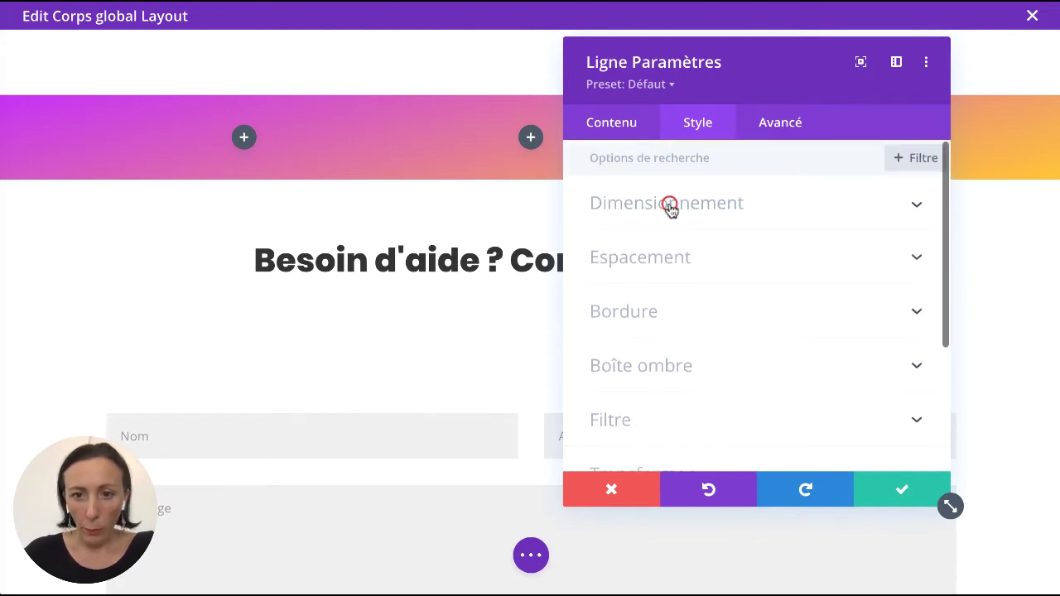
{"action": "left_click", "coordinate": [669, 205]}
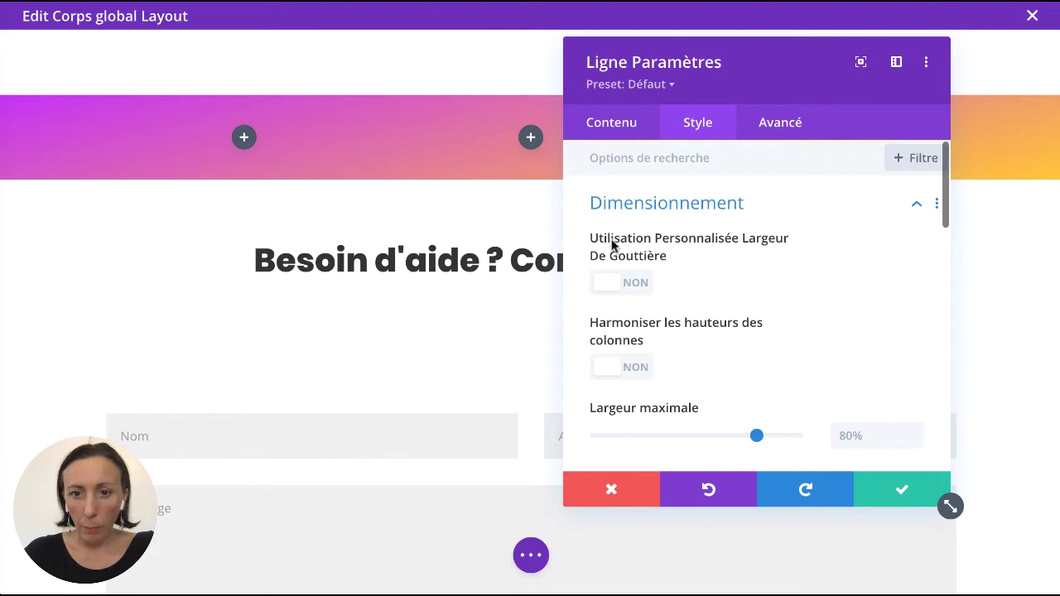
{"action": "left_click", "coordinate": [640, 287]}
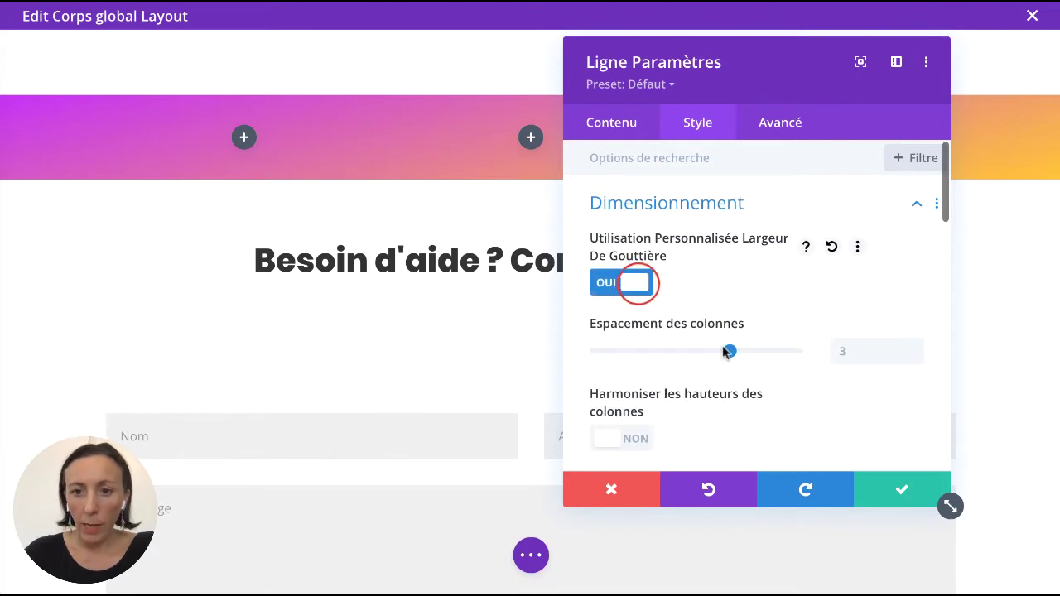
{"action": "left_click_drag", "start_coordinate": [725, 348], "coordinate": [578, 361]}
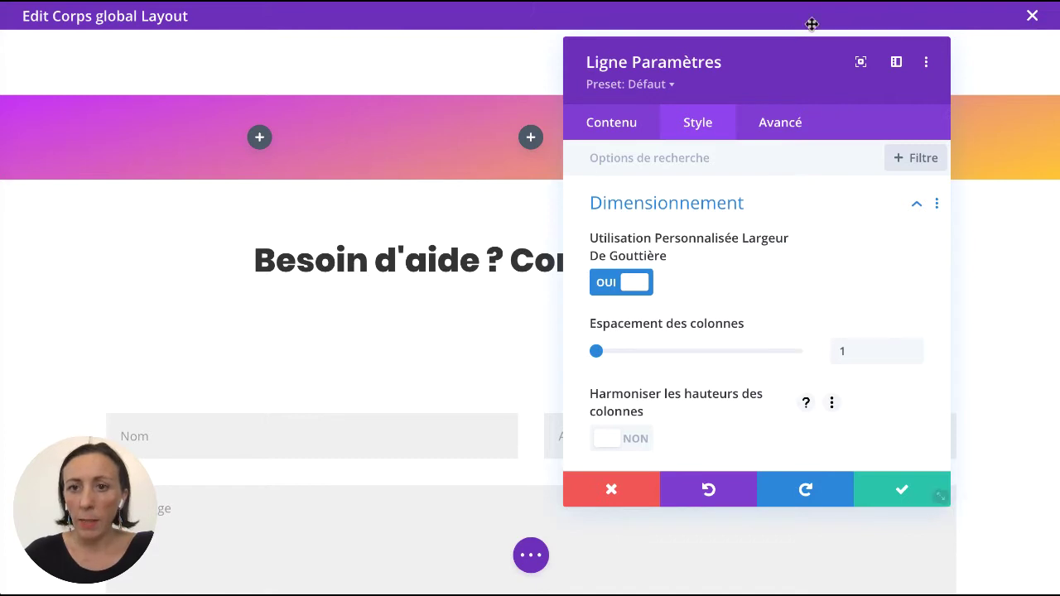
Step: Save the row settings and insert a Texte module in the first column of the gradient section
{"action": "left_click", "coordinate": [893, 488]}
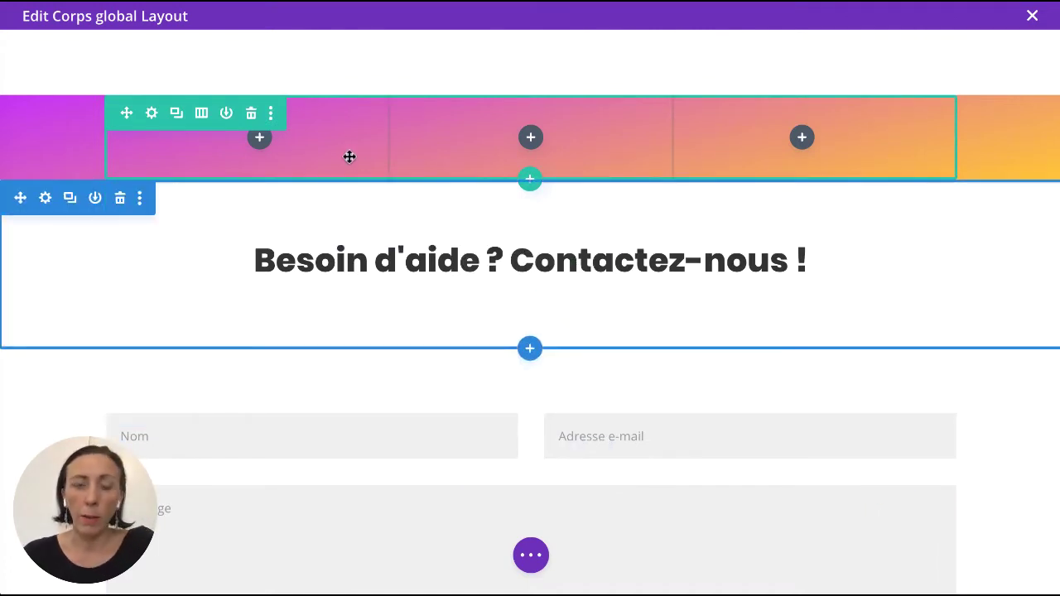
{"action": "left_click", "coordinate": [259, 139]}
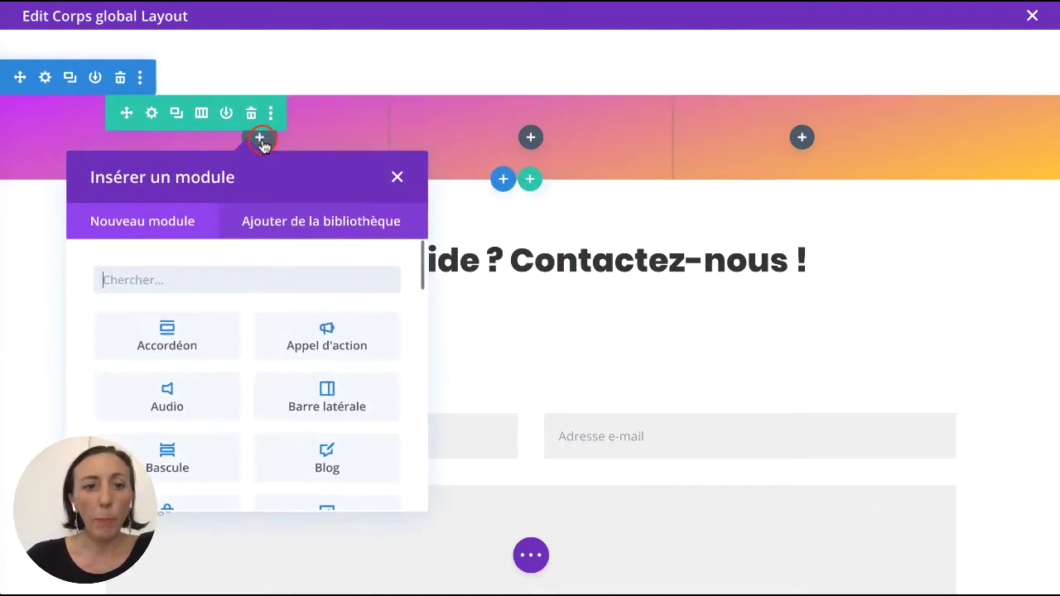
{"action": "type", "text": "text"}
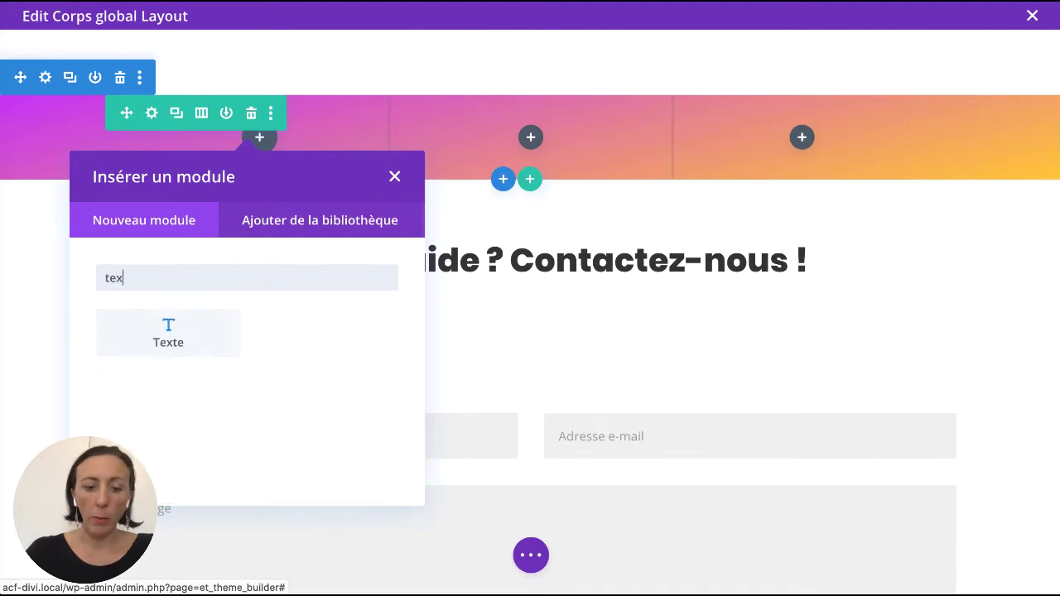
{"action": "left_click", "coordinate": [168, 324]}
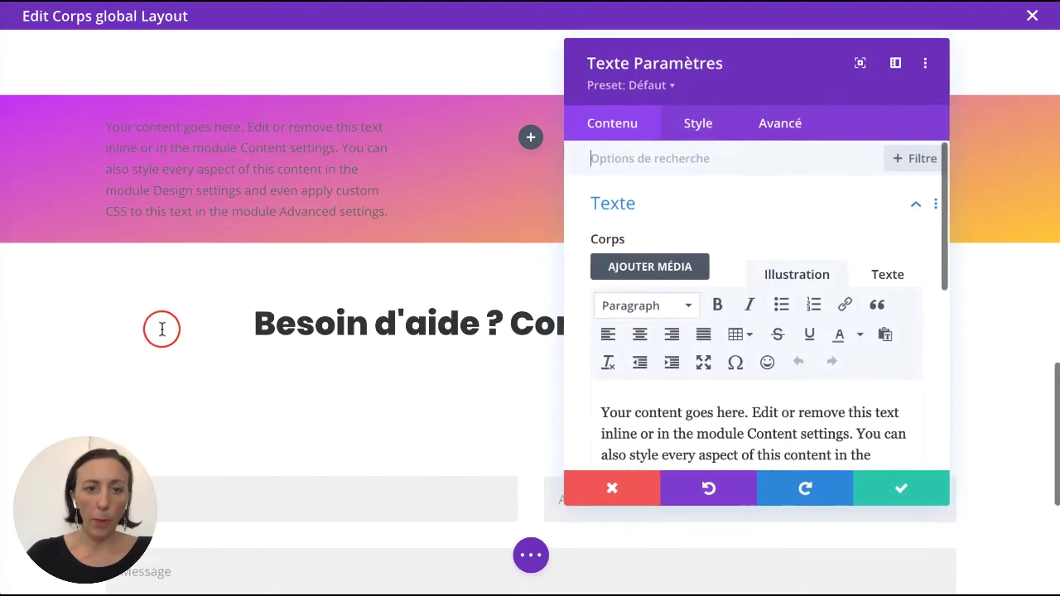
Step: Replace the text module's placeholder body with "En cemoment -50% sur toute la boutique ! Profitez-en !"
{"action": "left_click", "coordinate": [675, 441]}
{"action": "key", "text": "ctrl+a"}
{"action": "key", "text": "BackSpace"}
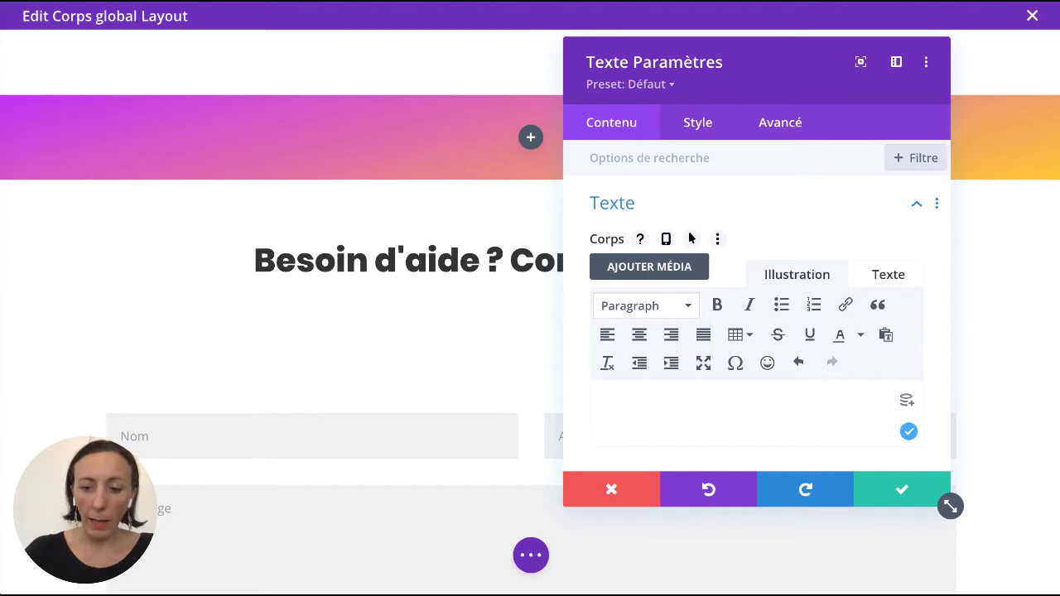
{"action": "type", "text": "En cemoment -50% sur toute la boutique !"}
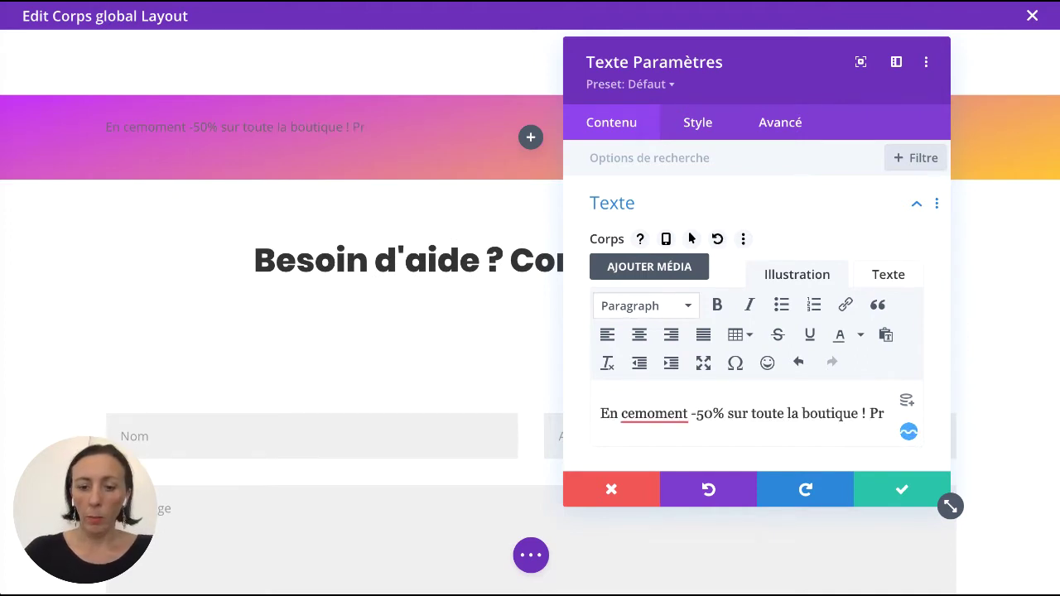
{"action": "type", "text": "Profite"}
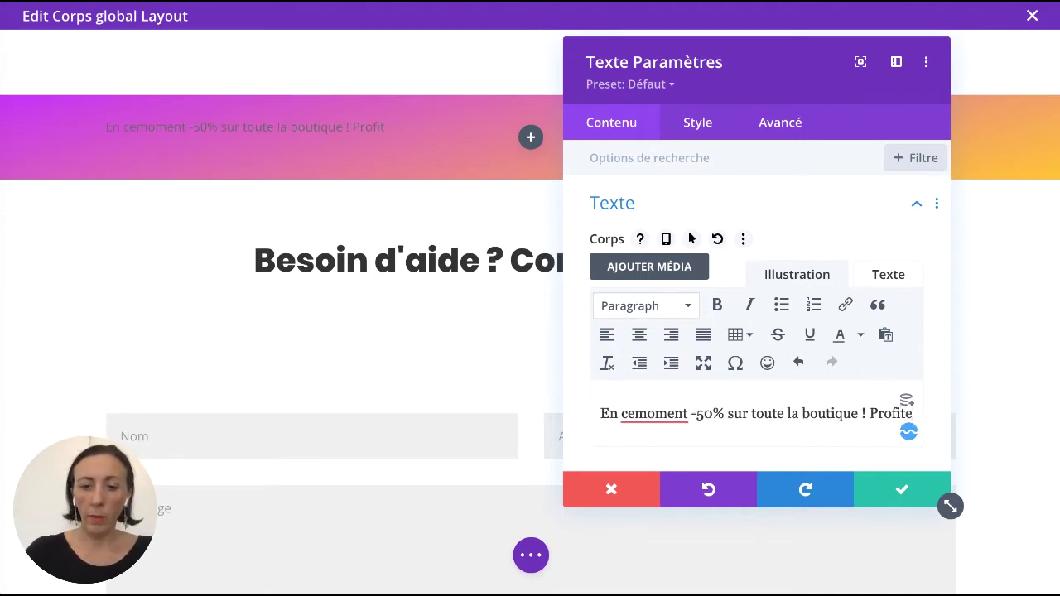
{"action": "type", "text": "z-en !"}
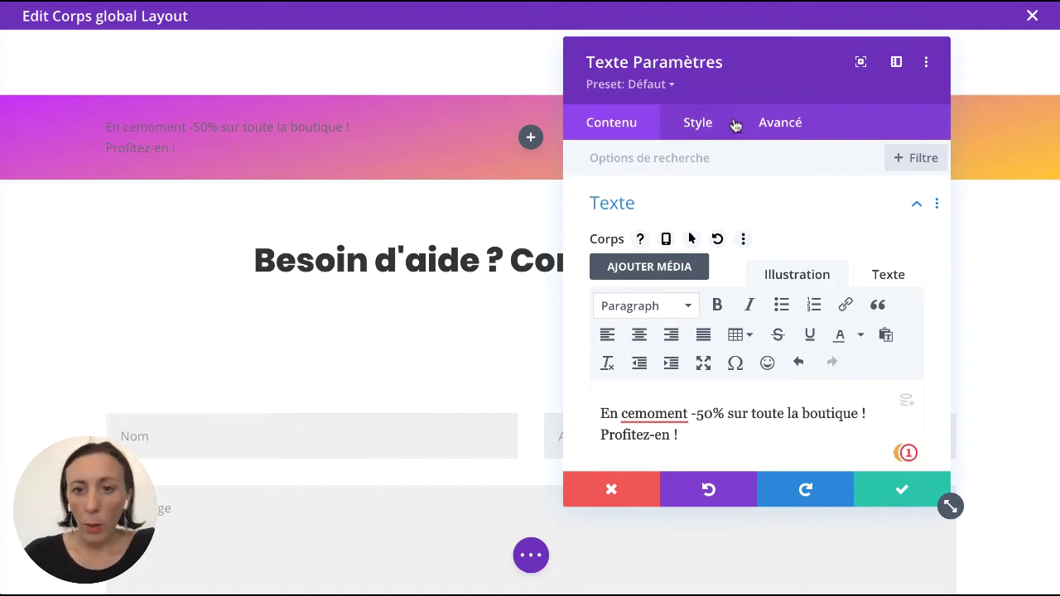
Step: Set the promo text's font to Poppins and its weight to Ultra gras
{"action": "left_click", "coordinate": [697, 125]}
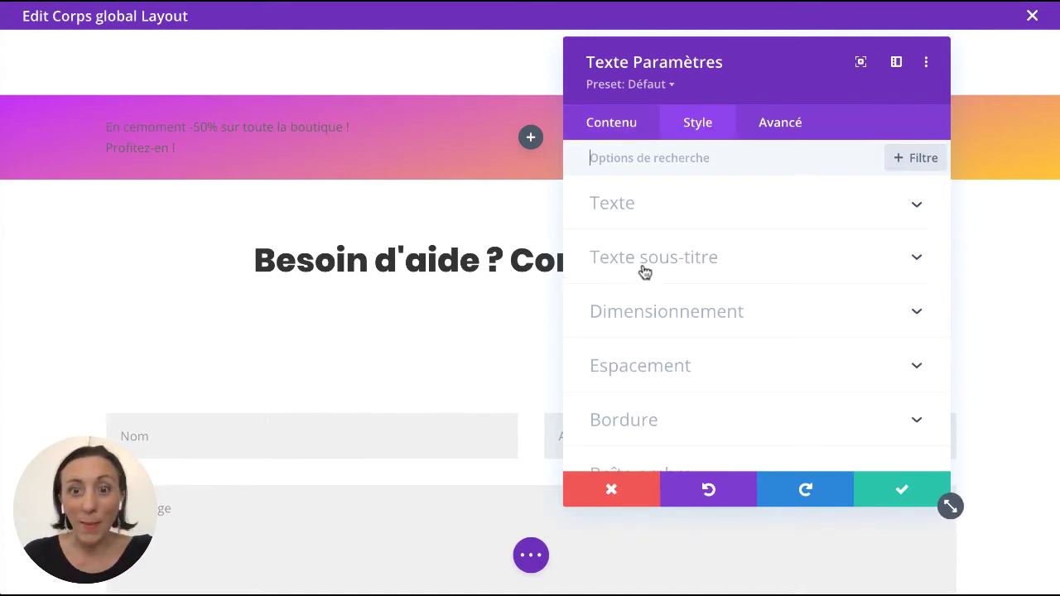
{"action": "left_click", "coordinate": [628, 212]}
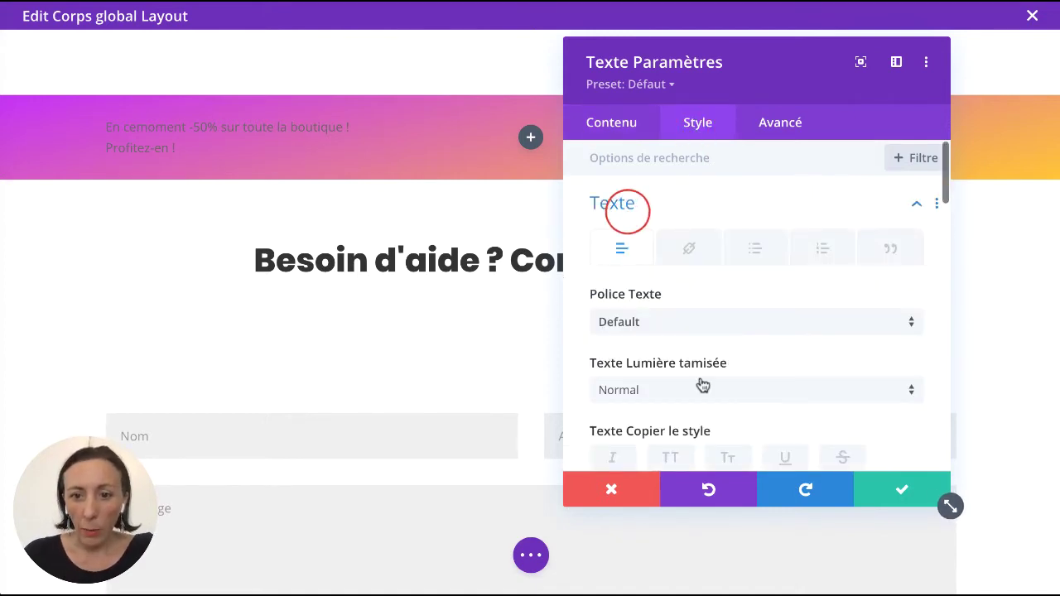
{"action": "left_click", "coordinate": [700, 329]}
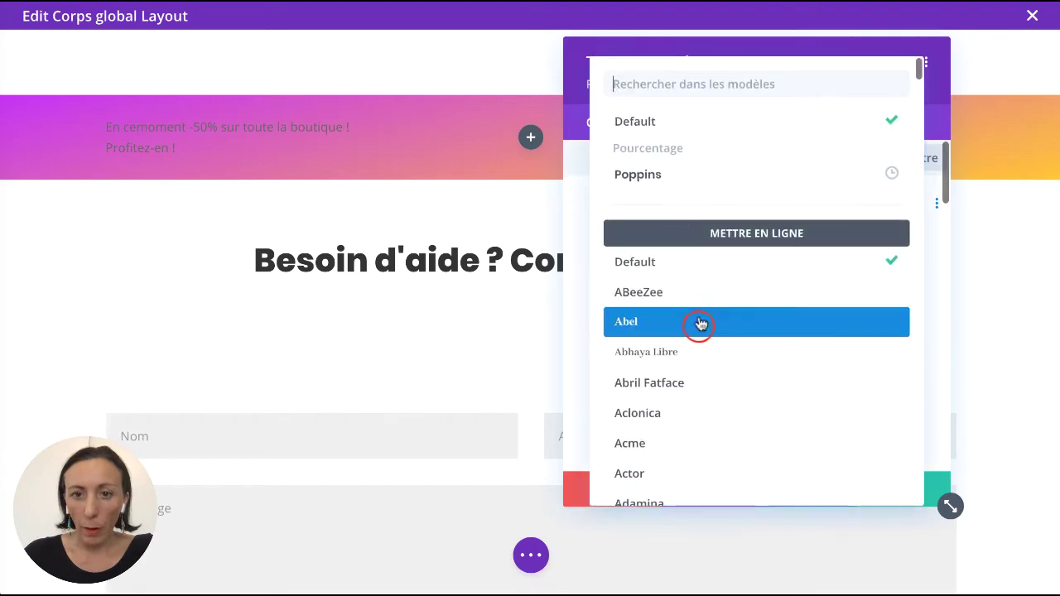
{"action": "left_click", "coordinate": [680, 173]}
{"action": "scroll", "coordinate": [686, 248], "scroll_direction": "down", "scroll_amount": 1}
{"action": "scroll", "coordinate": [690, 284], "scroll_direction": "down", "scroll_amount": 1}
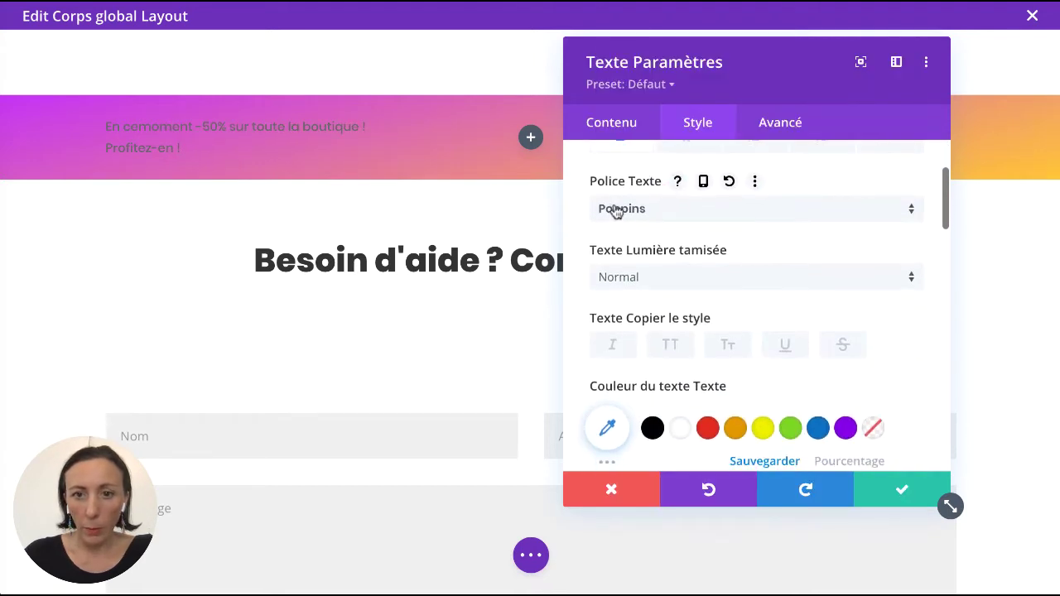
{"action": "scroll", "coordinate": [654, 214], "scroll_direction": "down", "scroll_amount": 1}
{"action": "left_click", "coordinate": [655, 205]}
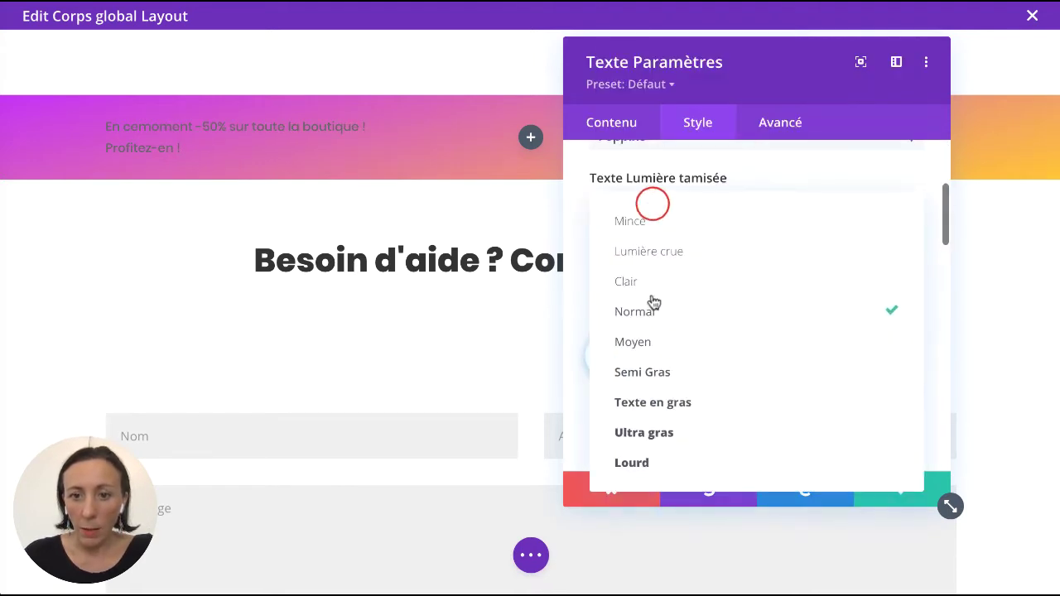
{"action": "left_click", "coordinate": [638, 433]}
Step: Set the promo text's colour to white and its size to 20px
{"action": "scroll", "coordinate": [691, 344], "scroll_direction": "down", "scroll_amount": 1}
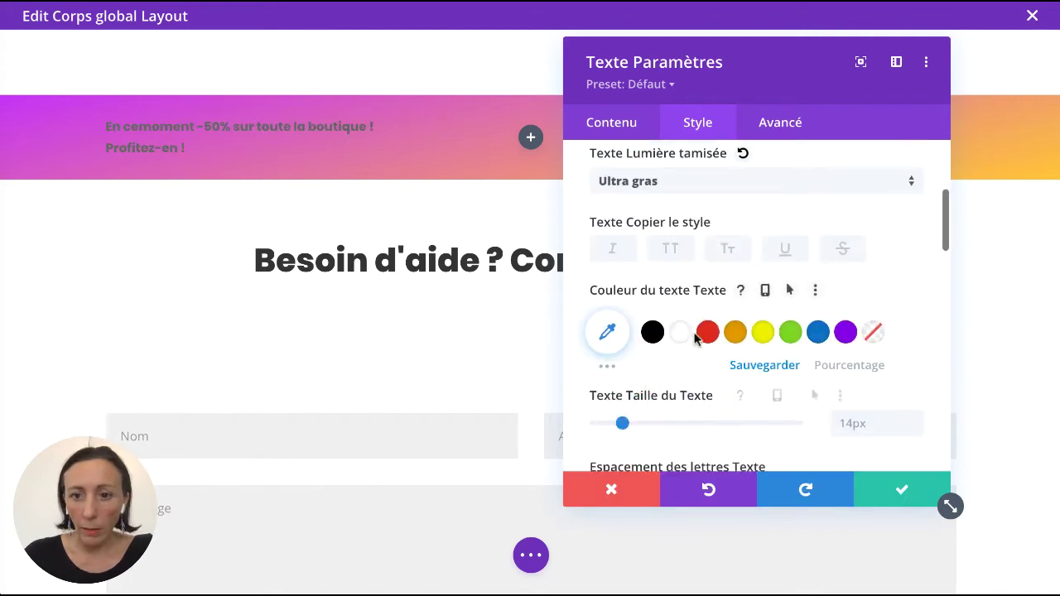
{"action": "left_click", "coordinate": [679, 272]}
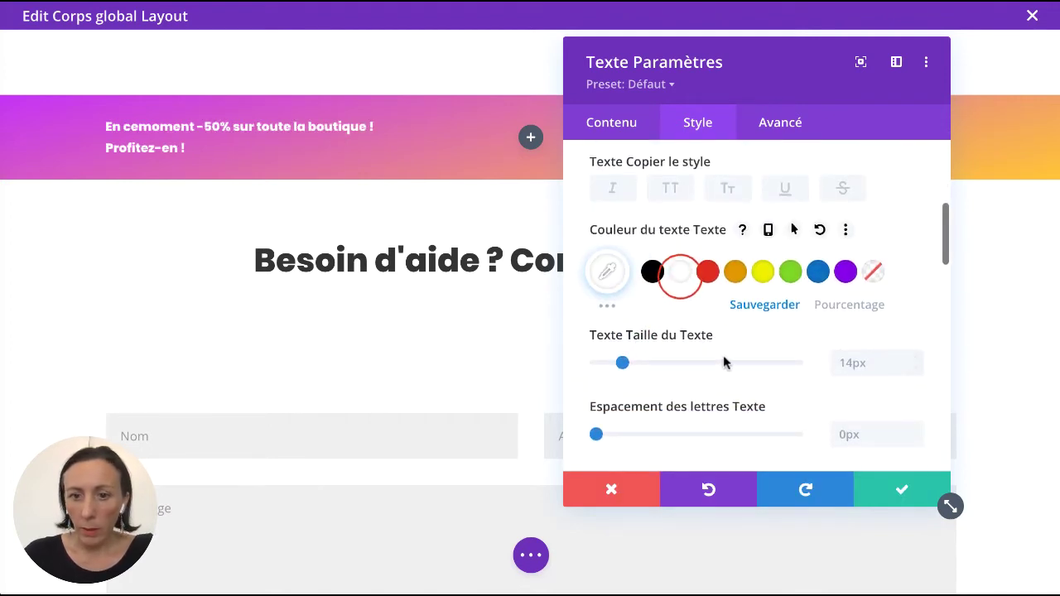
{"action": "left_click_drag", "start_coordinate": [626, 365], "coordinate": [634, 364]}
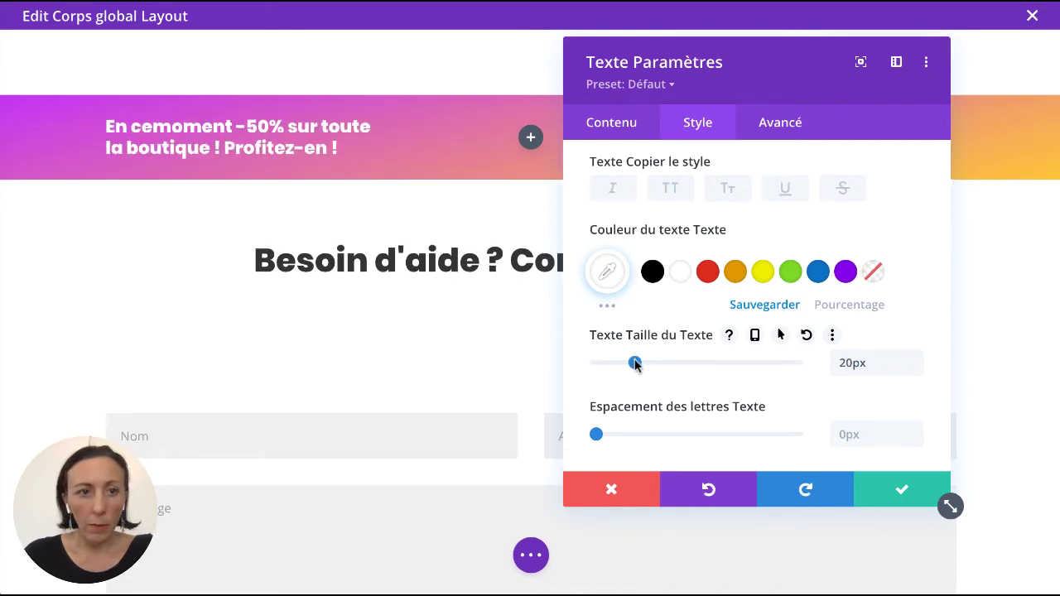
Step: Centre-align the promo text in its column
{"action": "scroll", "coordinate": [729, 278], "scroll_direction": "up", "scroll_amount": 3}
{"action": "scroll", "coordinate": [732, 282], "scroll_direction": "down", "scroll_amount": 5}
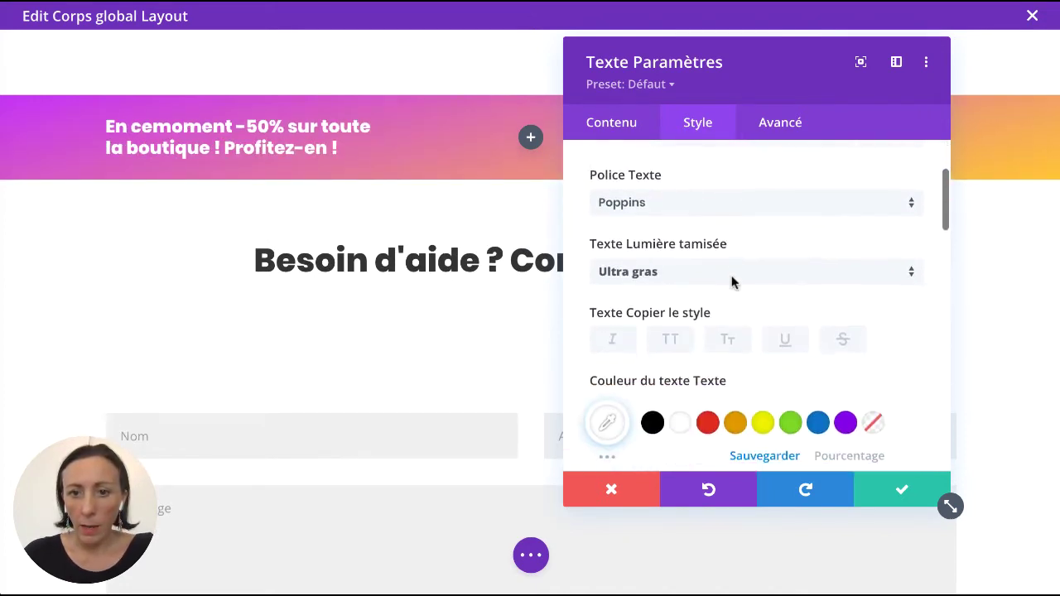
{"action": "scroll", "coordinate": [732, 277], "scroll_direction": "down", "scroll_amount": 5}
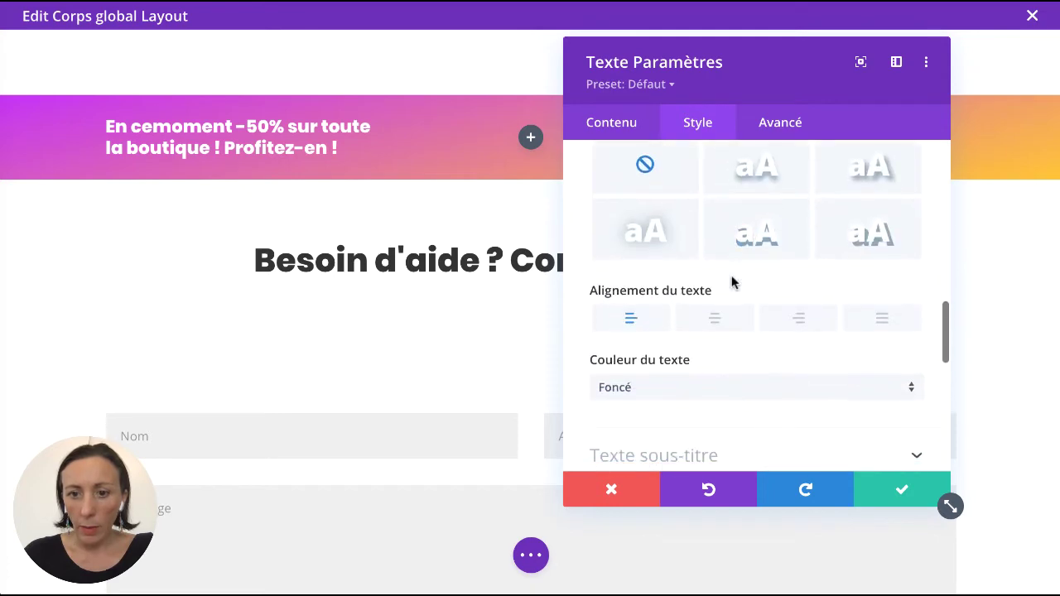
{"action": "left_click", "coordinate": [718, 315]}
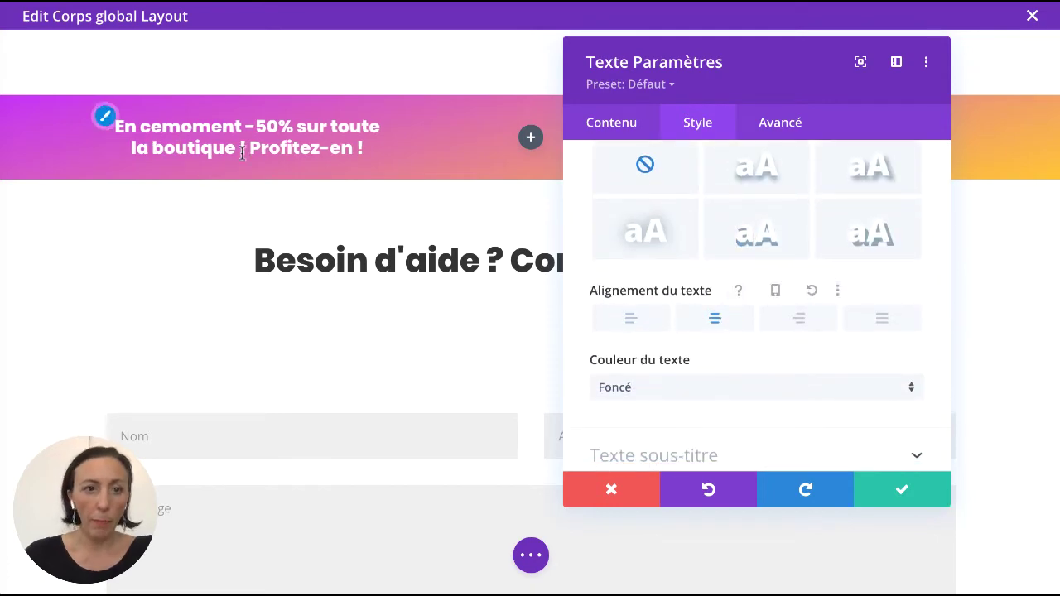
Step: Correct "cemoment" to "ce moment" in the promo text's body and save the text module
{"action": "scroll", "coordinate": [810, 240], "scroll_direction": "up", "scroll_amount": 3}
{"action": "scroll", "coordinate": [810, 240], "scroll_direction": "up", "scroll_amount": 5}
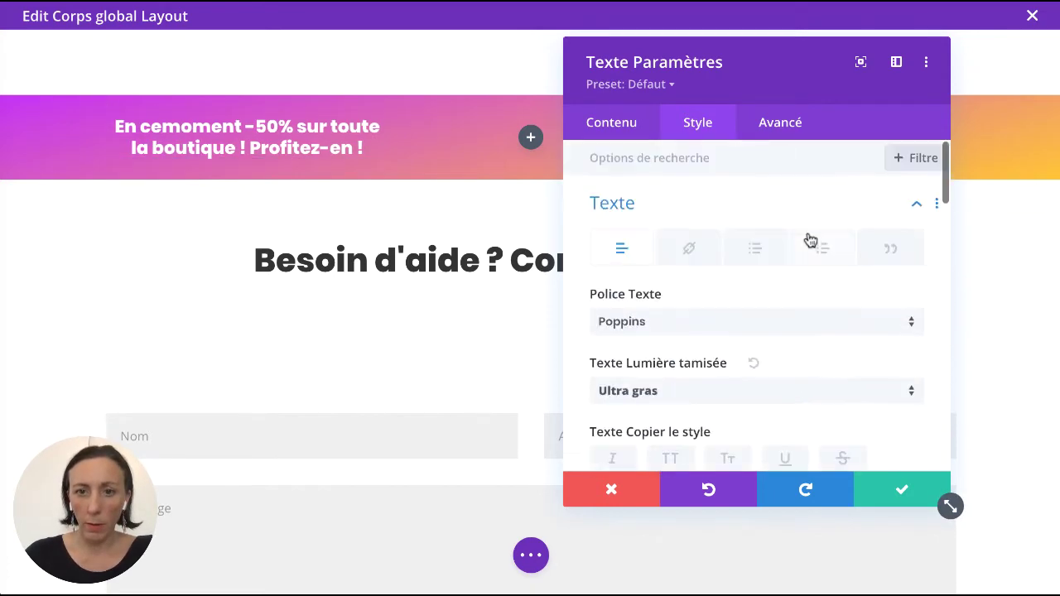
{"action": "left_click", "coordinate": [627, 126]}
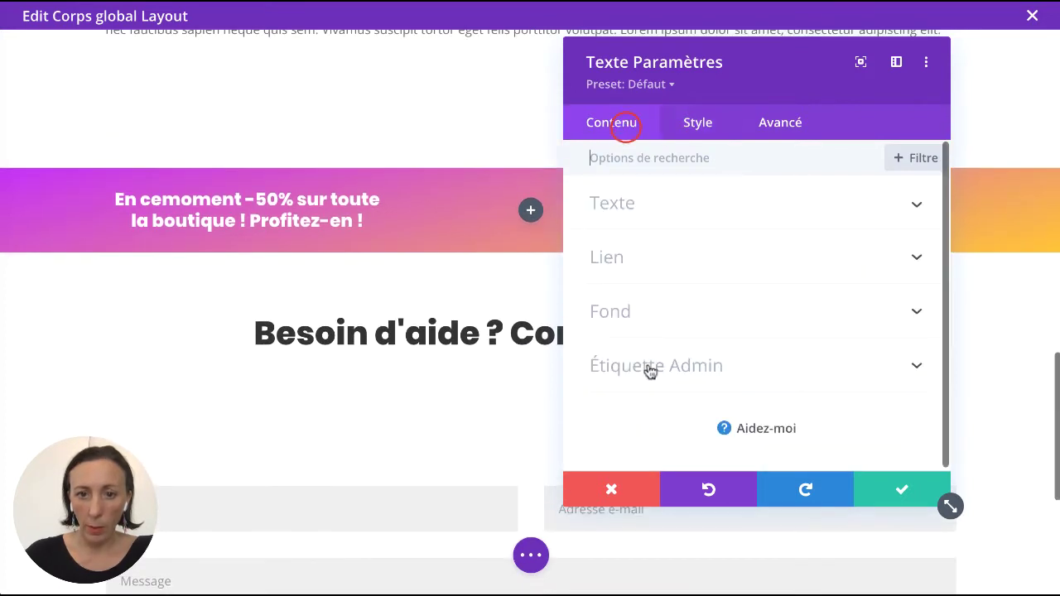
{"action": "left_click", "coordinate": [633, 207]}
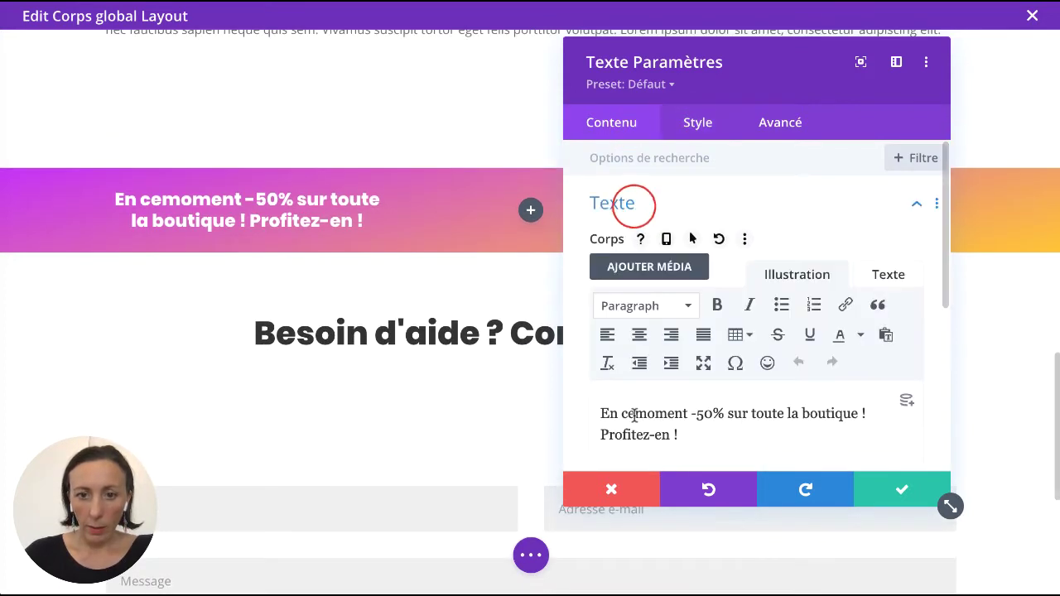
{"action": "left_click", "coordinate": [635, 414]}
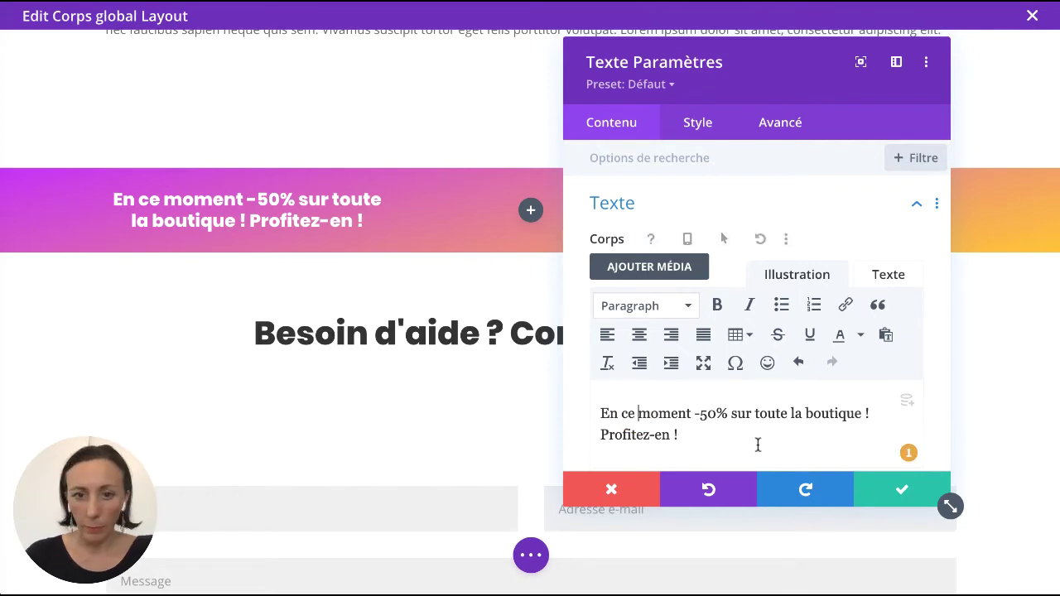
{"action": "left_click", "coordinate": [903, 492]}
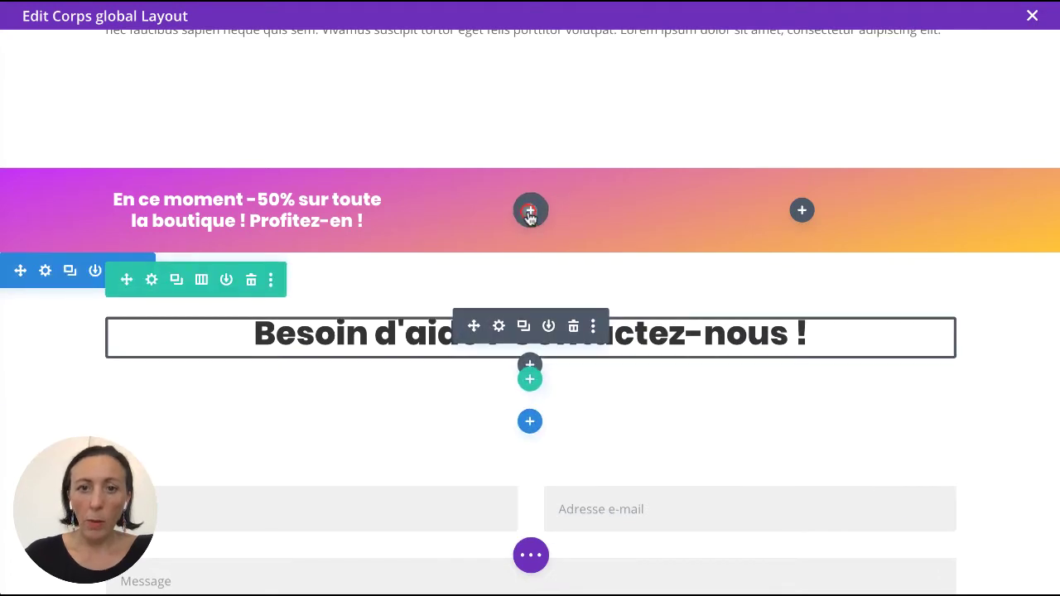
Step: Insert a Compteur à rebours module in the middle column of the gradient section
{"action": "left_click", "coordinate": [530, 212]}
{"action": "type", "text": "comp"}
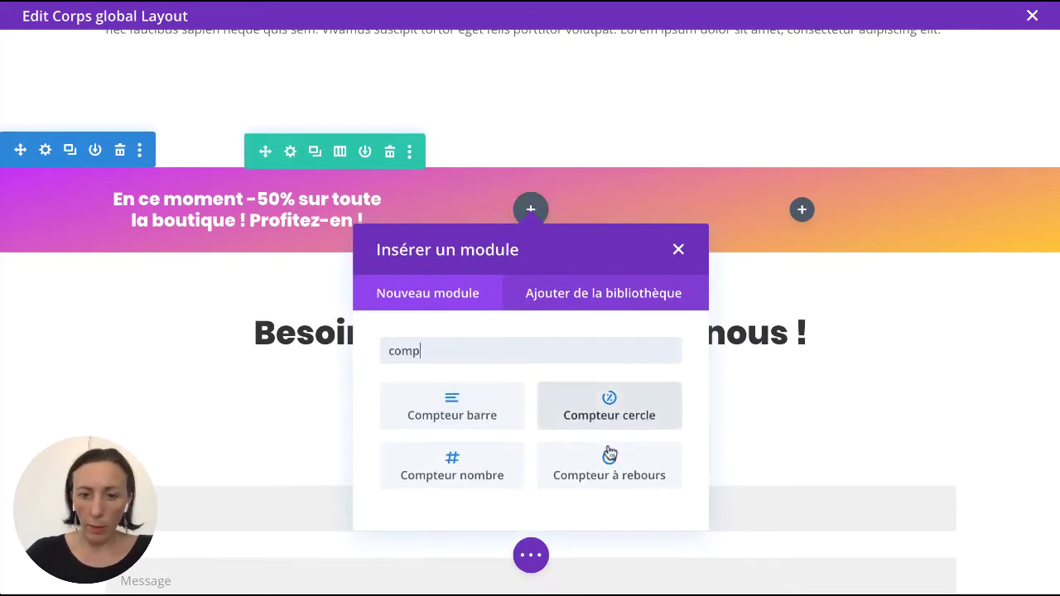
{"action": "left_click", "coordinate": [610, 464]}
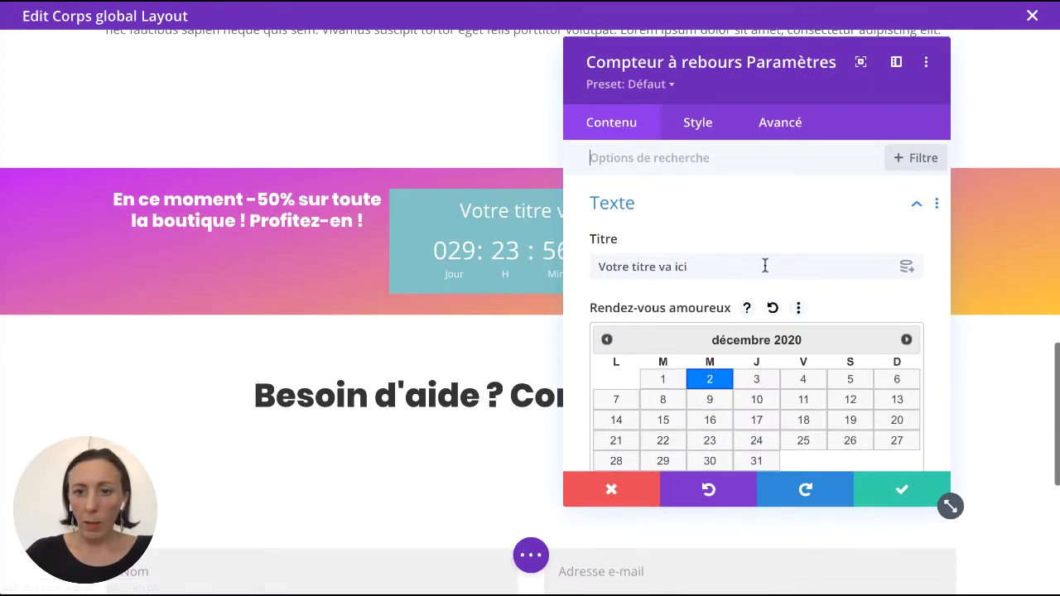
Step: Clear the countdown's title and set its end date to 4 November 2020
{"action": "scroll", "coordinate": [762, 265], "scroll_direction": "down", "scroll_amount": 2}
{"action": "triple_click", "coordinate": [724, 172]}
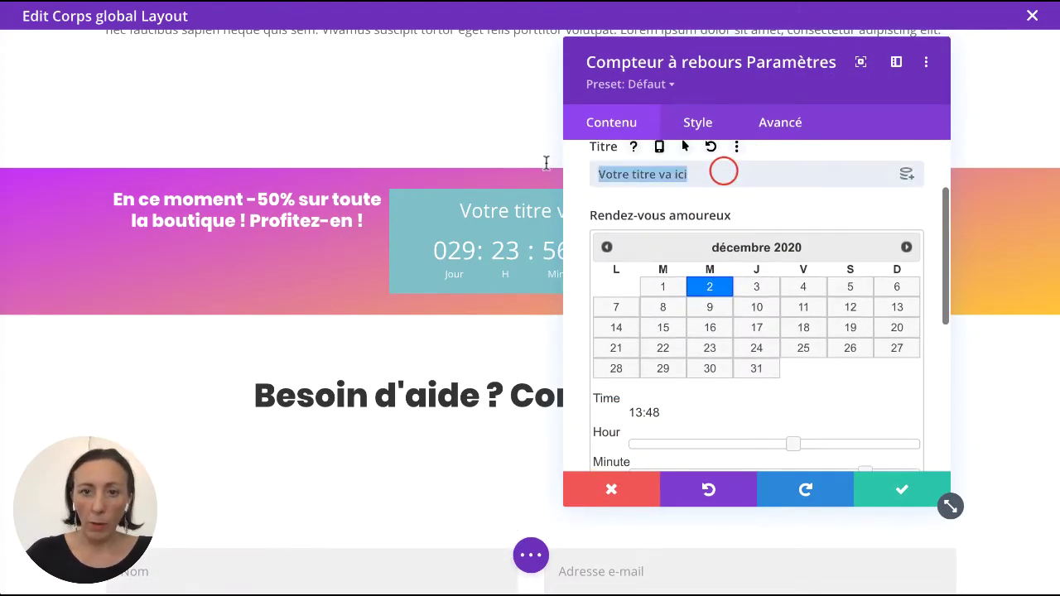
{"action": "key", "text": "BackSpace"}
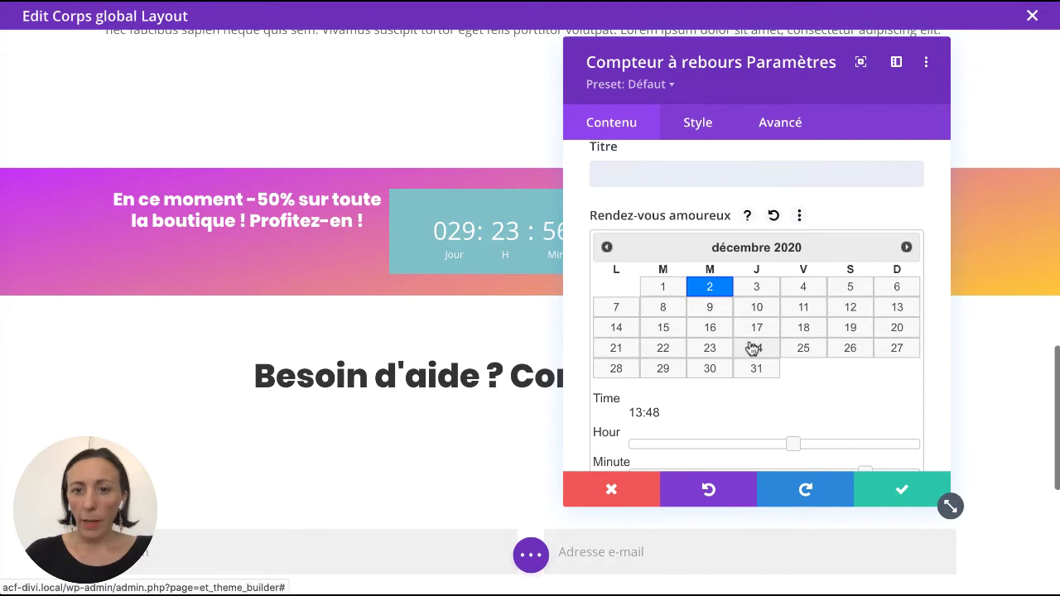
{"action": "left_click", "coordinate": [607, 246]}
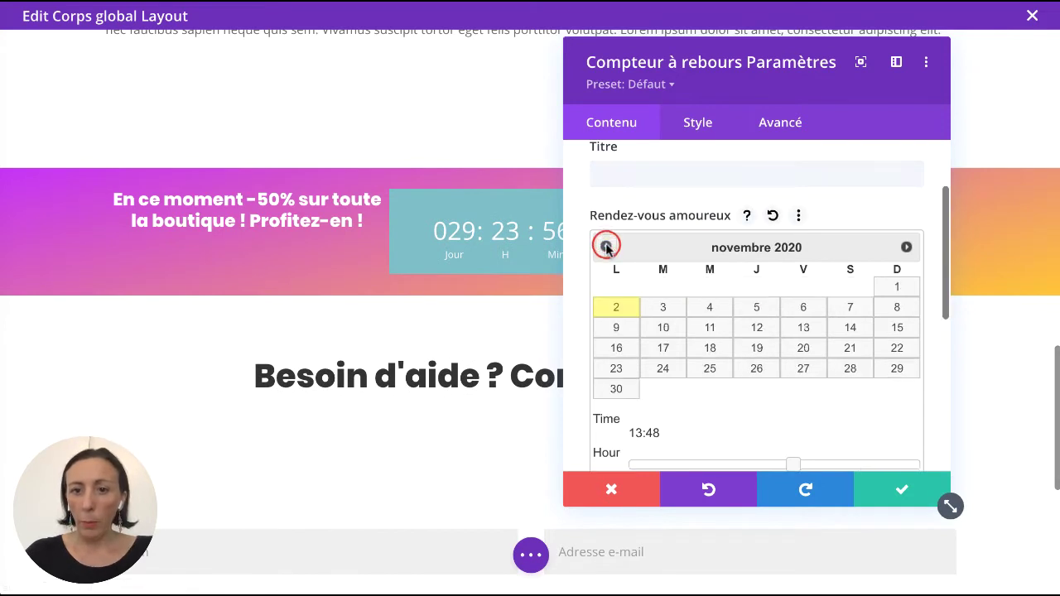
{"action": "left_click", "coordinate": [709, 308]}
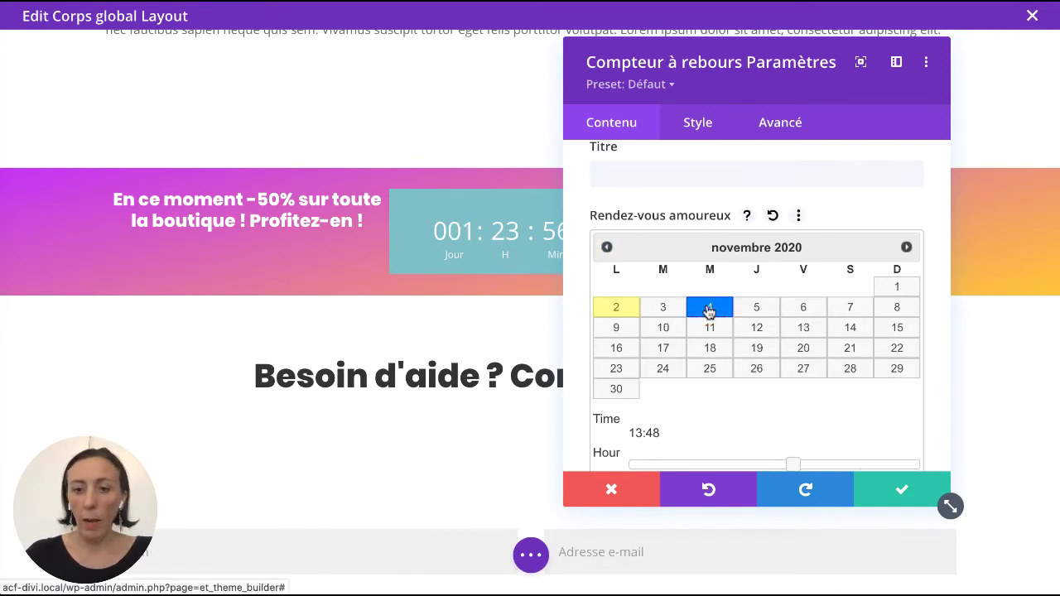
Step: Remove the countdown module's turquoise background colour (Fond)
{"action": "scroll", "coordinate": [716, 367], "scroll_direction": "down", "scroll_amount": 2}
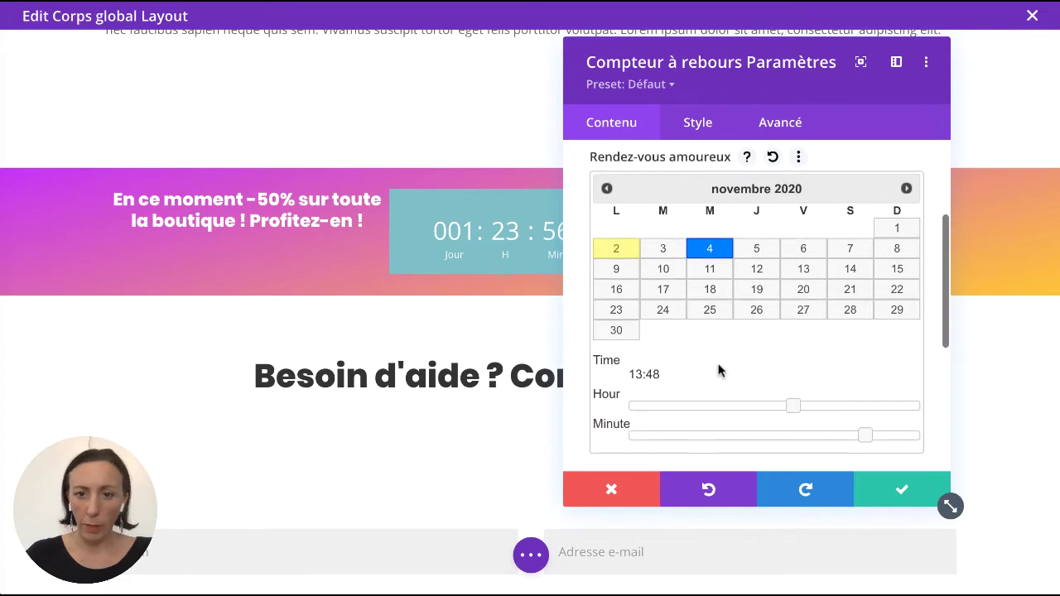
{"action": "scroll", "coordinate": [718, 370], "scroll_direction": "down", "scroll_amount": 2}
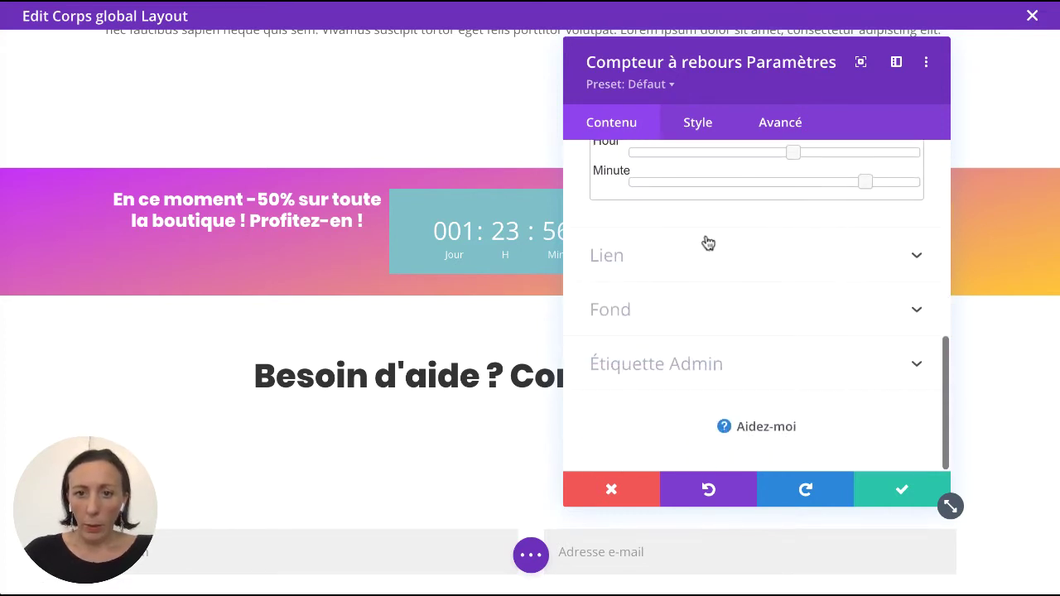
{"action": "left_click", "coordinate": [665, 310]}
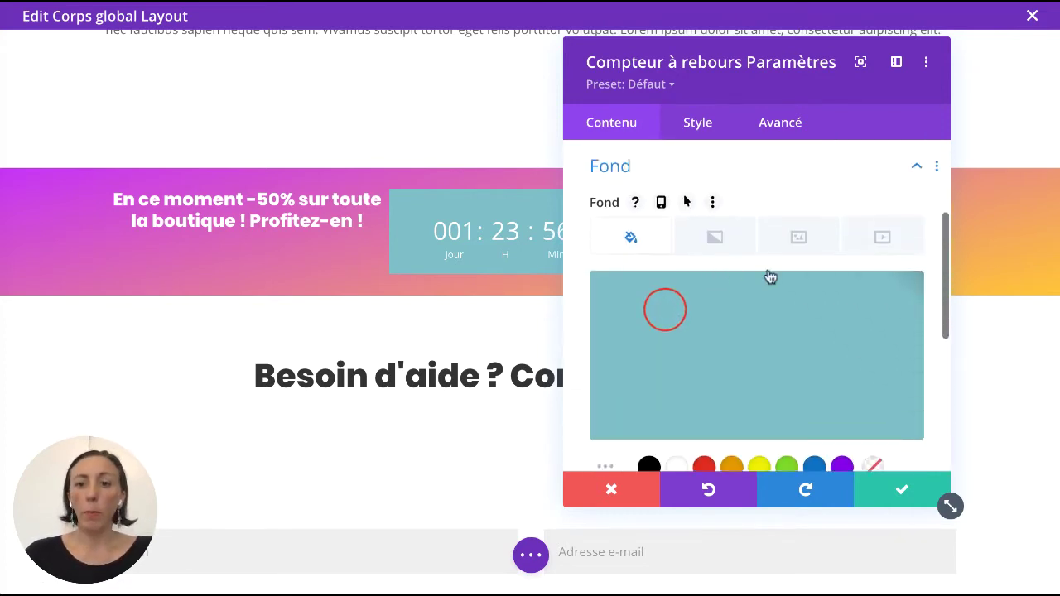
{"action": "left_click", "coordinate": [896, 299]}
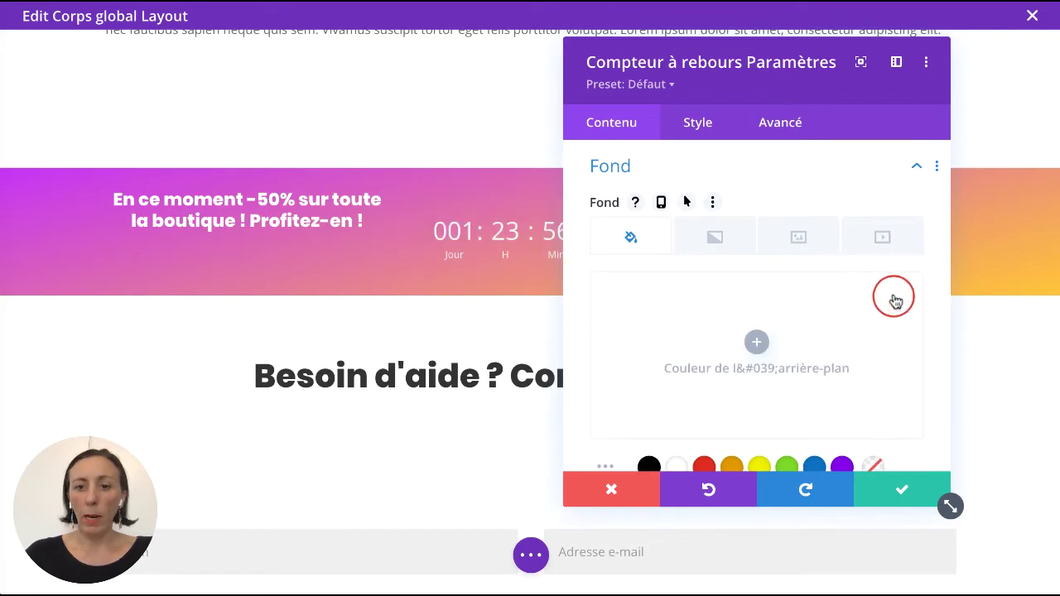
Step: Set the countdown's number text (Nombres Texte) to the Poppins font with Texte en gras weight
{"action": "left_click", "coordinate": [702, 121]}
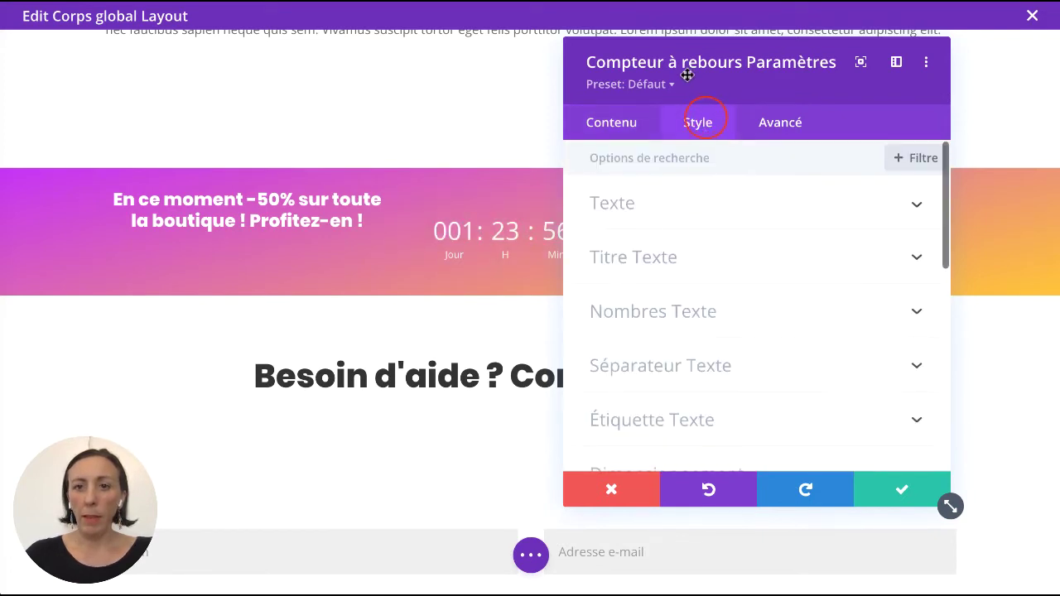
{"action": "left_click_drag", "start_coordinate": [688, 76], "coordinate": [780, 74]}
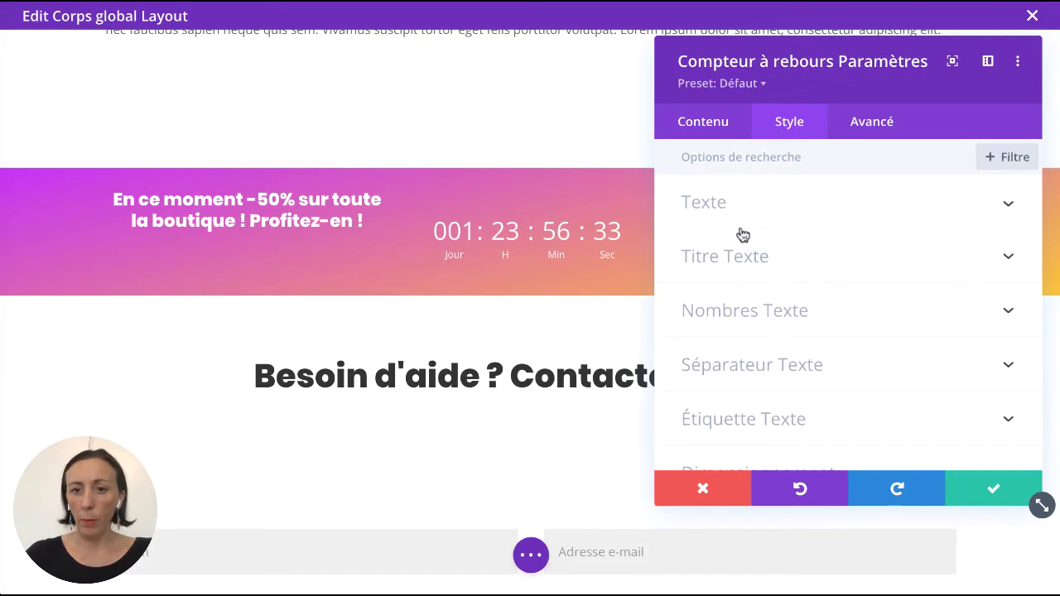
{"action": "left_click", "coordinate": [736, 202]}
{"action": "left_click", "coordinate": [737, 202]}
{"action": "left_click", "coordinate": [737, 203]}
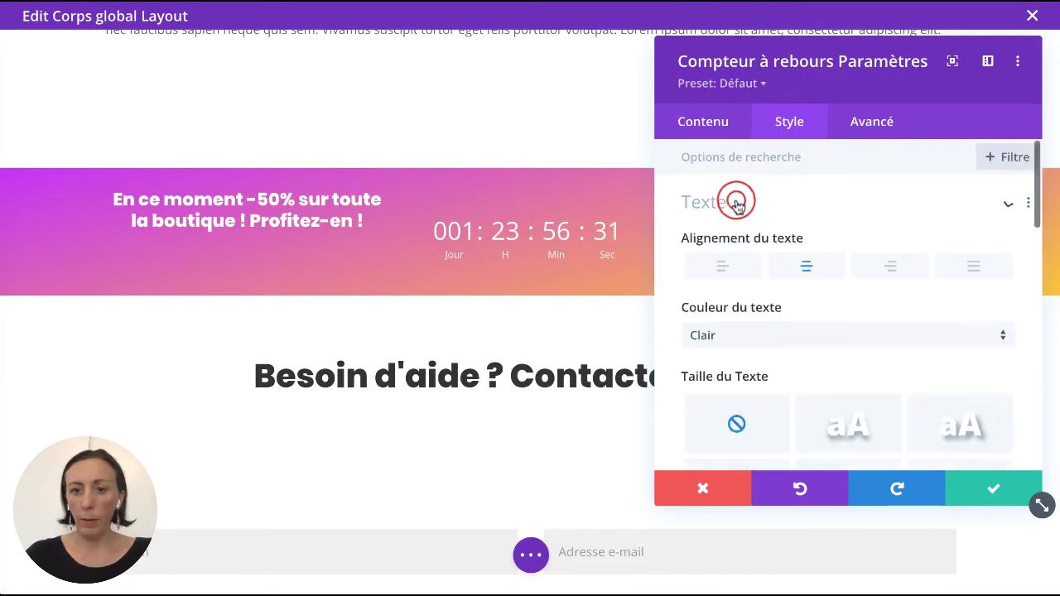
{"action": "left_click", "coordinate": [737, 202]}
{"action": "left_click", "coordinate": [742, 316]}
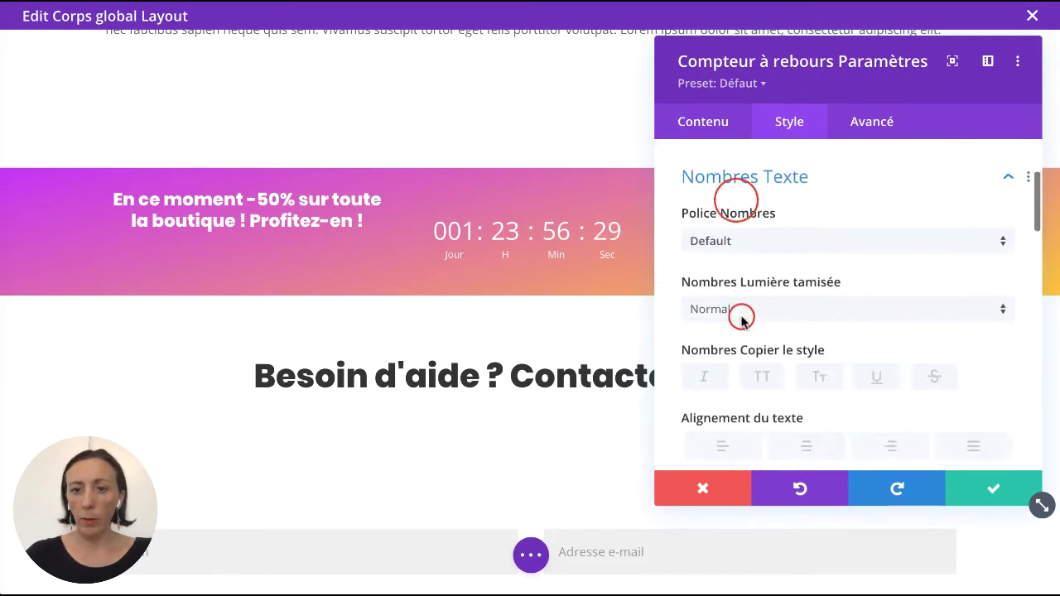
{"action": "left_click", "coordinate": [724, 232]}
{"action": "left_click", "coordinate": [722, 177]}
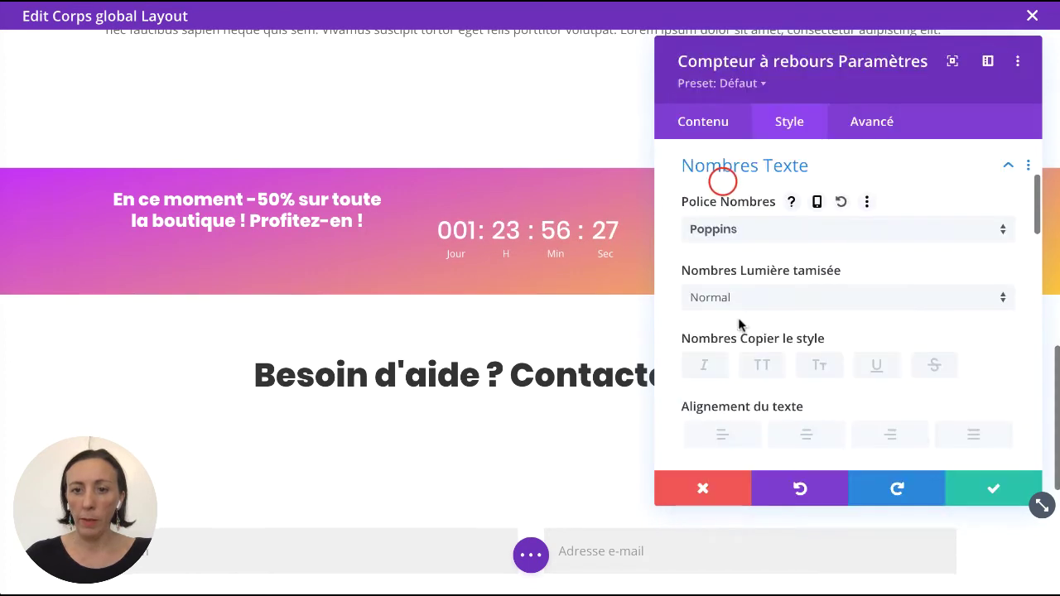
{"action": "left_click", "coordinate": [733, 298]}
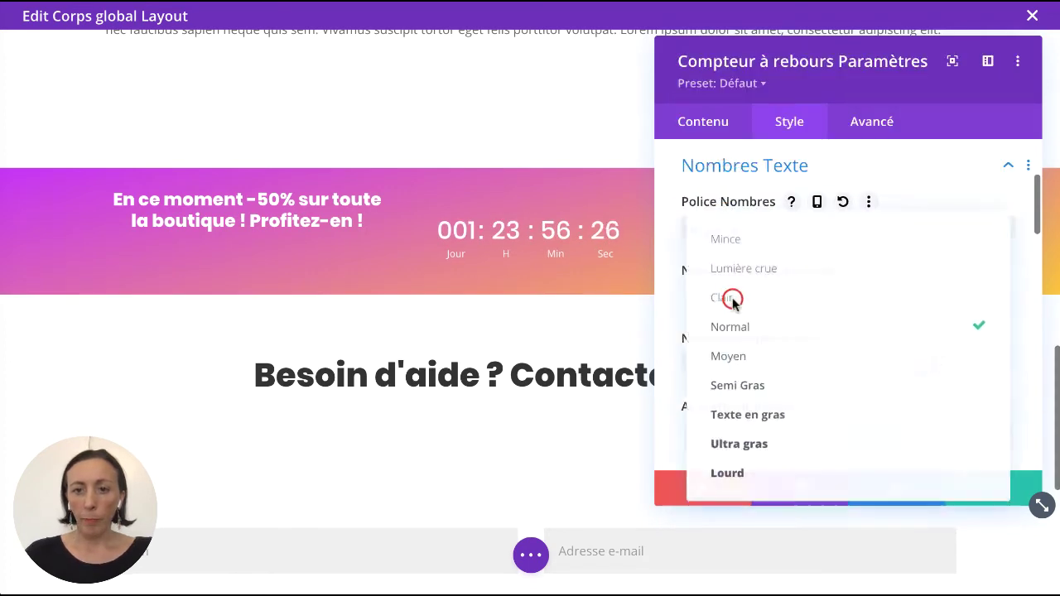
{"action": "left_click", "coordinate": [738, 416]}
Step: Set the countdown's label text (Étiquette Texte) to Poppins with Texte en gras weight and save the module
{"action": "scroll", "coordinate": [729, 282], "scroll_direction": "down", "scroll_amount": 10}
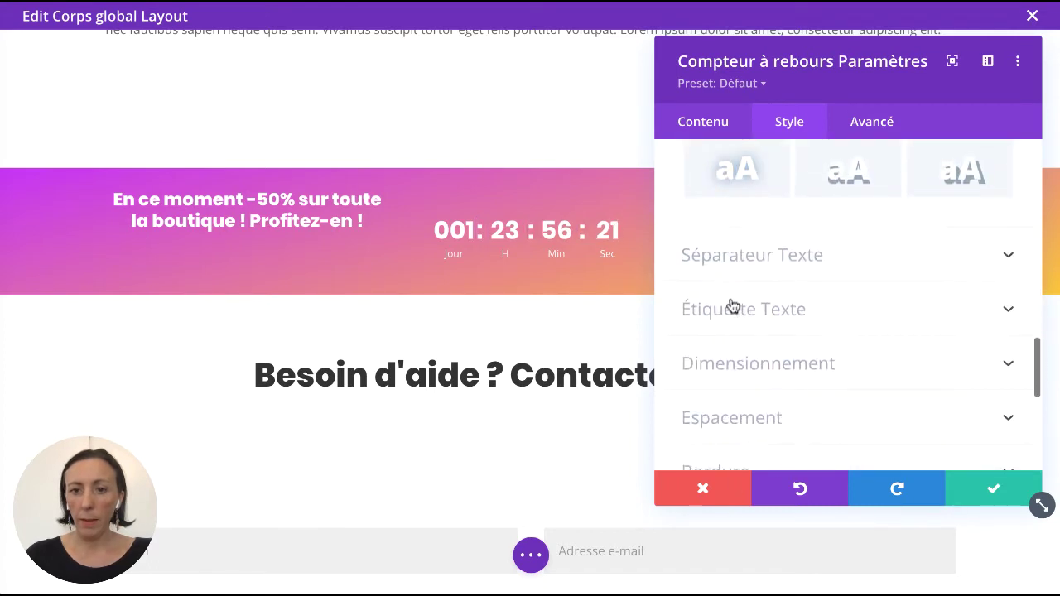
{"action": "left_click", "coordinate": [729, 304]}
{"action": "left_click", "coordinate": [731, 301]}
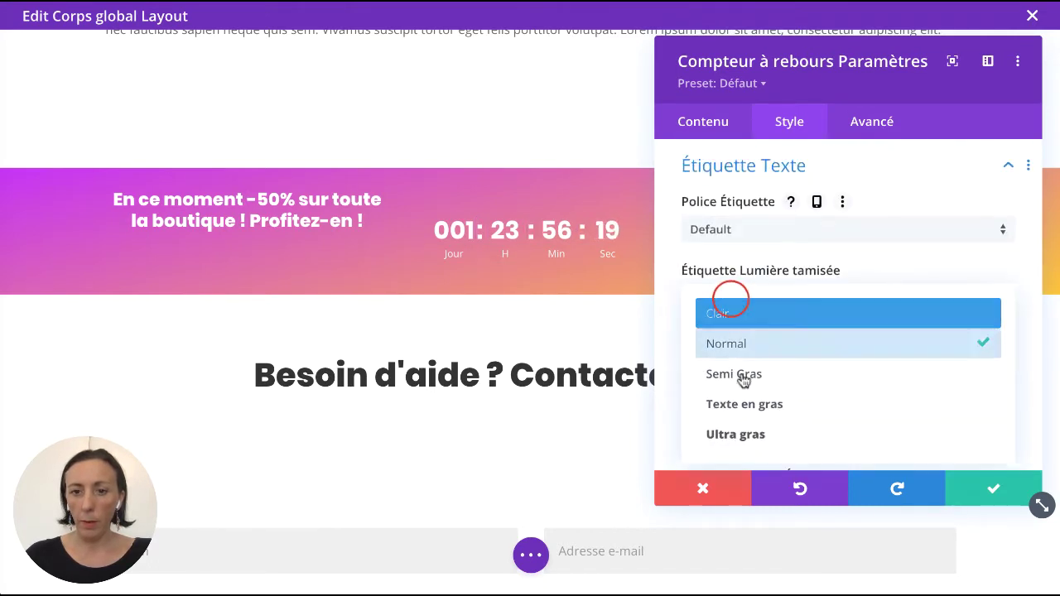
{"action": "left_click", "coordinate": [746, 404]}
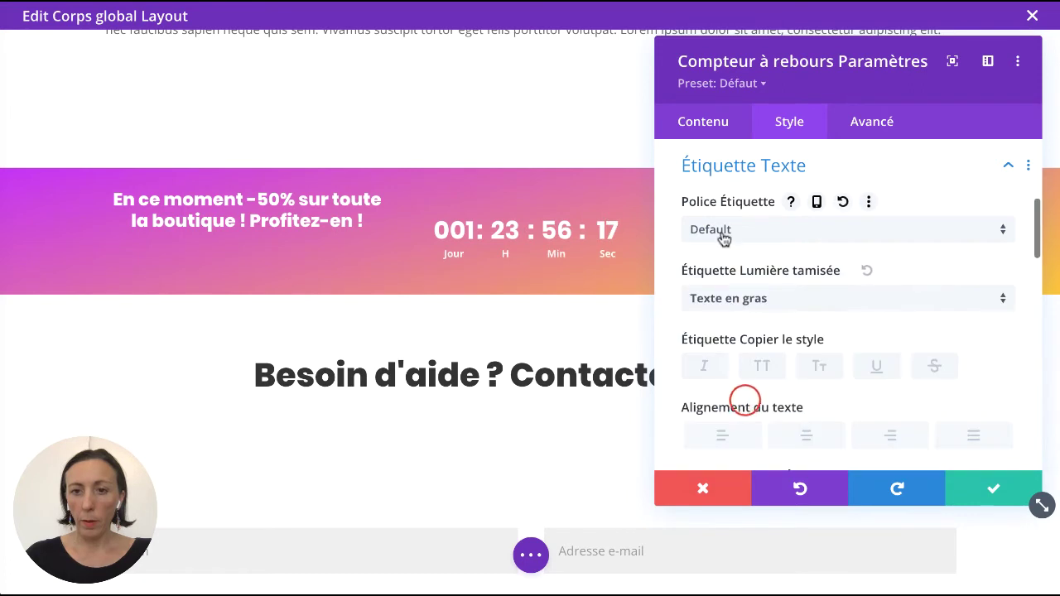
{"action": "left_click", "coordinate": [722, 232]}
{"action": "left_click", "coordinate": [729, 170]}
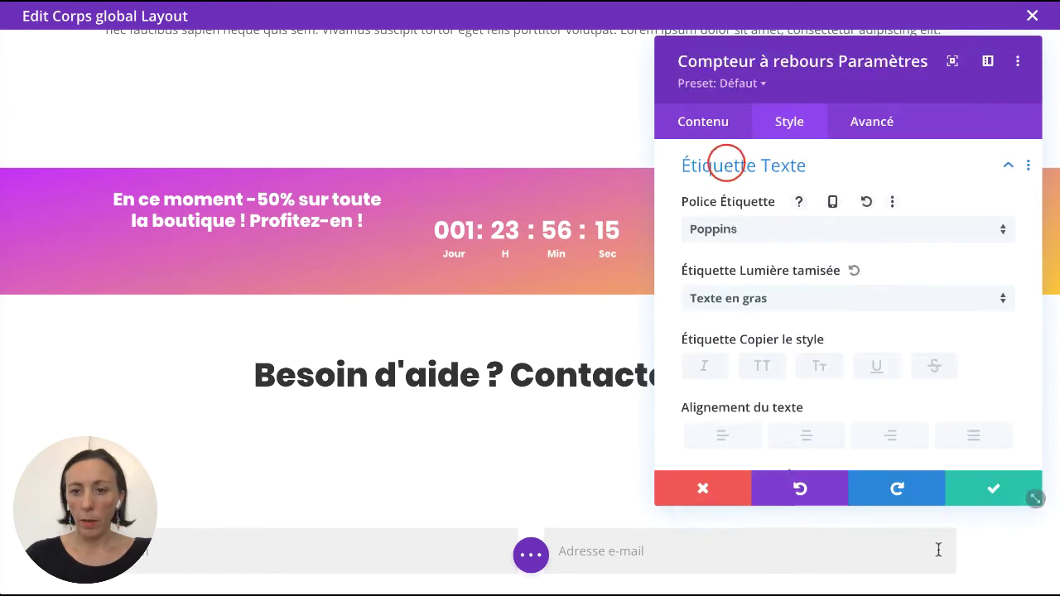
{"action": "left_click", "coordinate": [982, 493]}
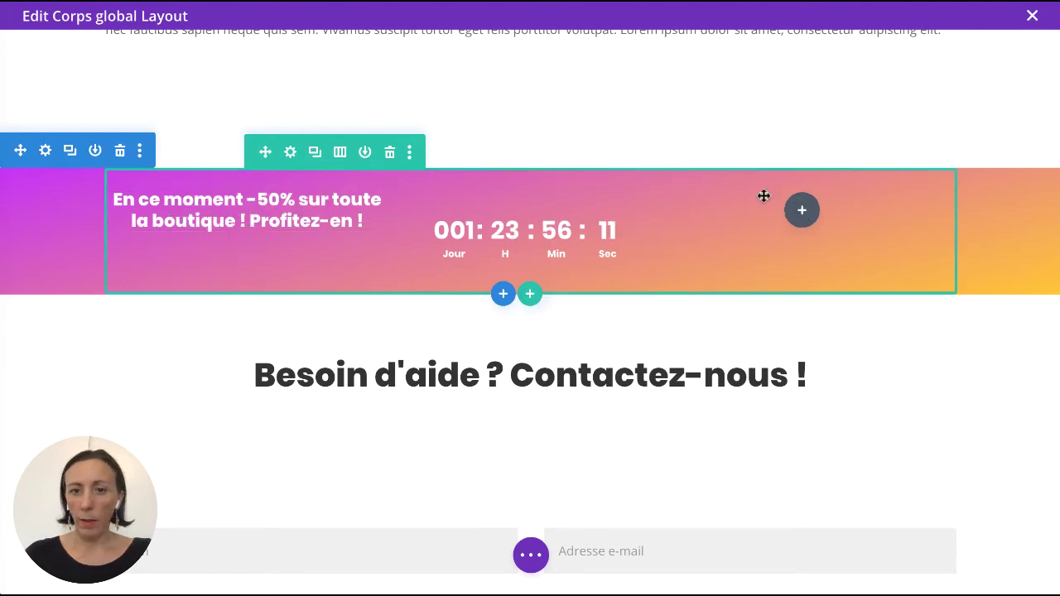
Step: Insert a Bouton module in the empty third column of the gradient section, keeping its preview unobstructed
{"action": "left_click", "coordinate": [801, 210]}
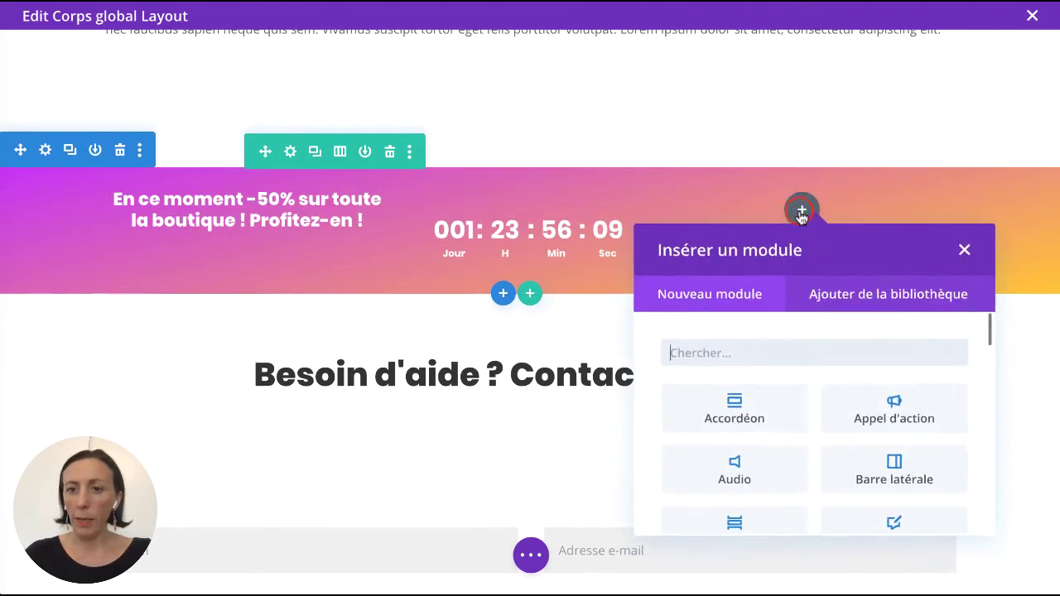
{"action": "type", "text": "bou"}
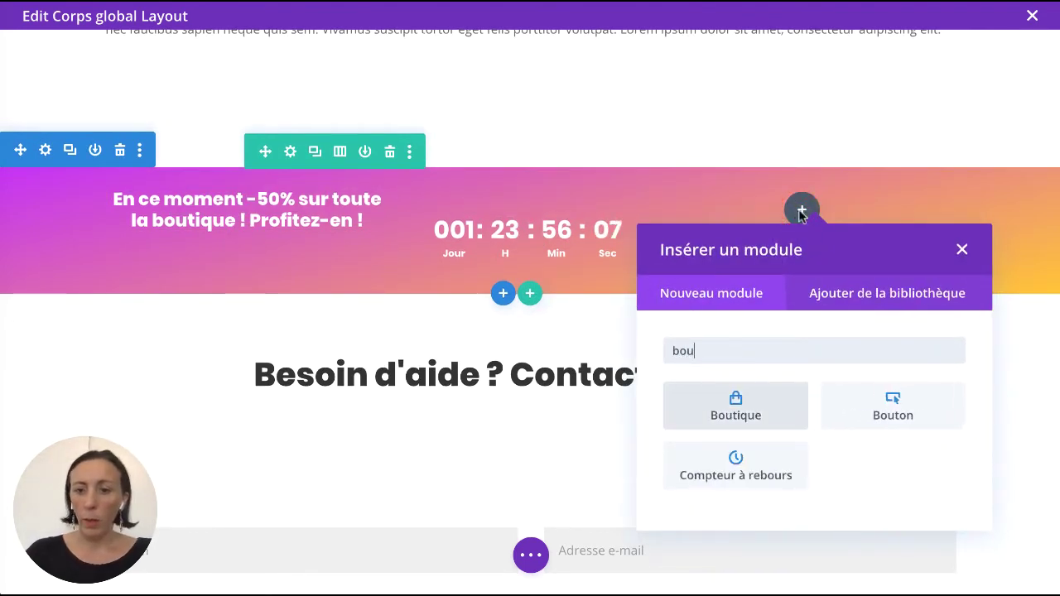
{"action": "left_click", "coordinate": [883, 395]}
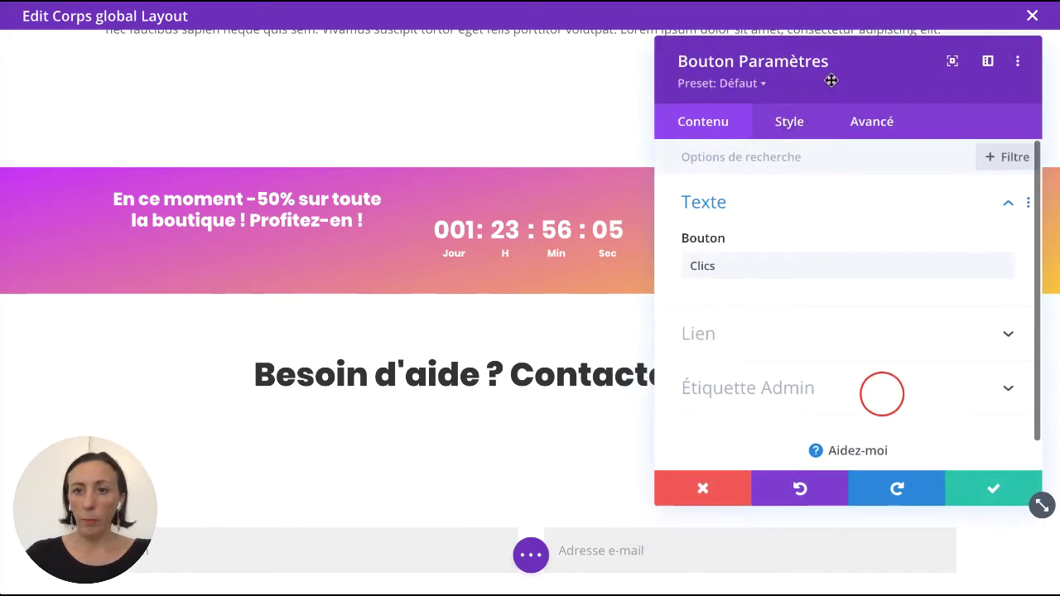
{"action": "left_click_drag", "start_coordinate": [838, 76], "coordinate": [422, 84]}
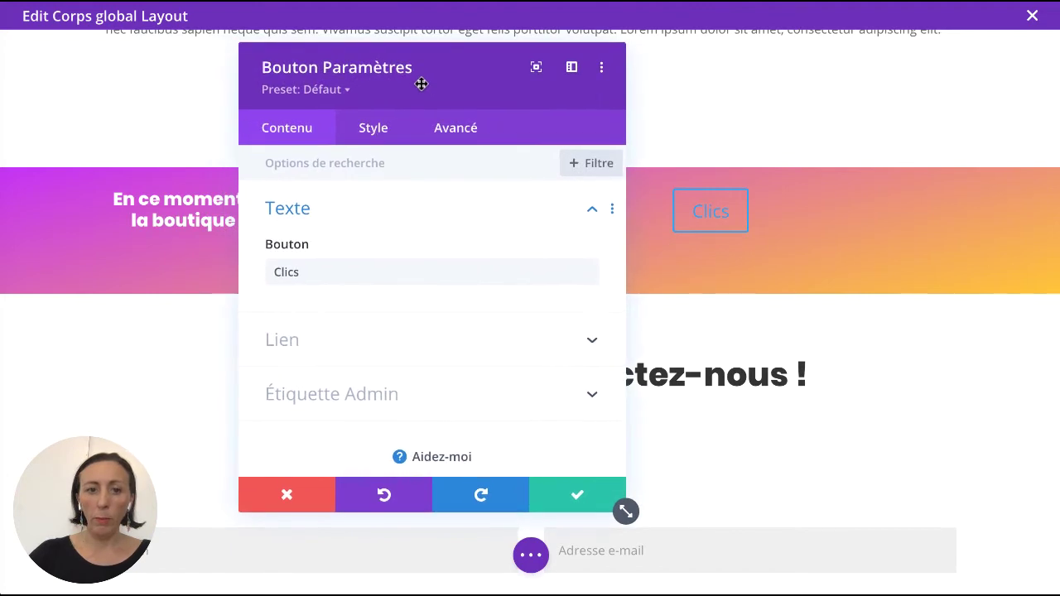
Step: Change the button's text to "Je découvre !" and open its link settings (Lien)
{"action": "left_click", "coordinate": [369, 134]}
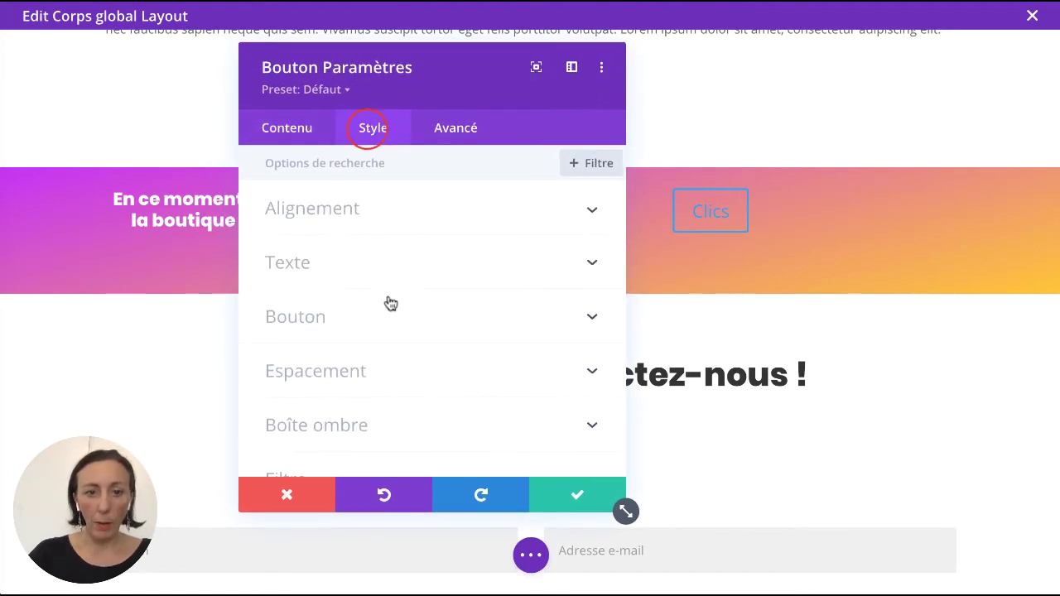
{"action": "left_click", "coordinate": [304, 133]}
{"action": "double_click", "coordinate": [336, 267]}
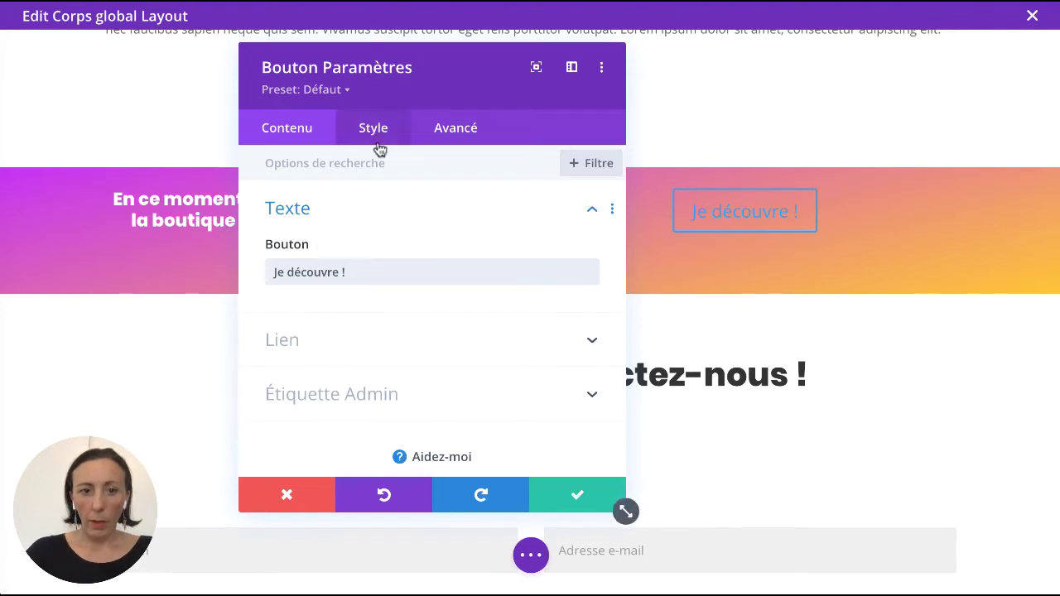
{"action": "left_click", "coordinate": [306, 339]}
{"action": "scroll", "coordinate": [340, 223], "scroll_direction": "up", "scroll_amount": 2}
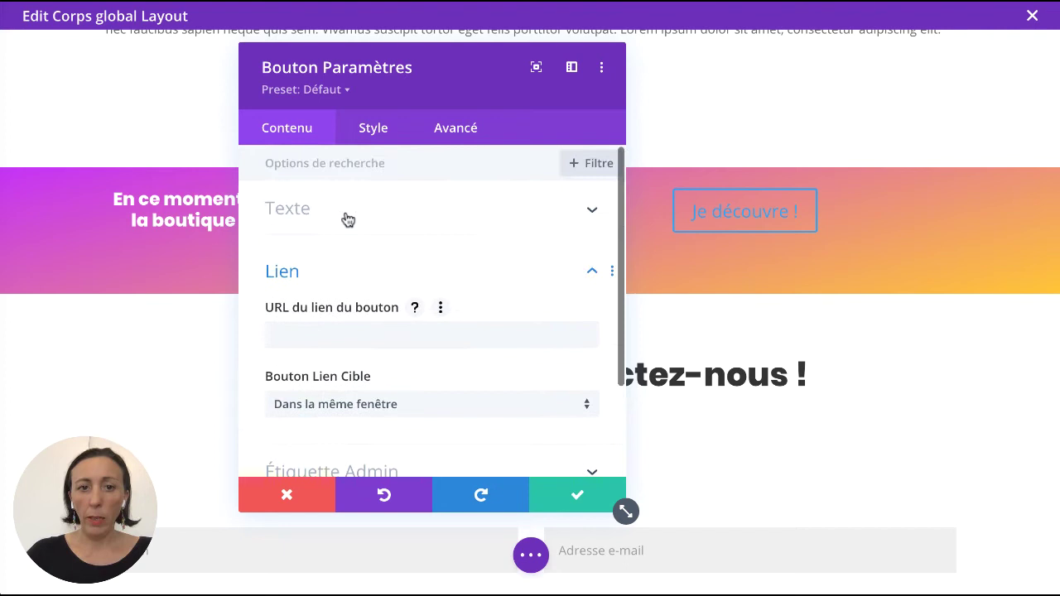
Step: Centre the button within its column using the button alignment setting
{"action": "left_click", "coordinate": [373, 130]}
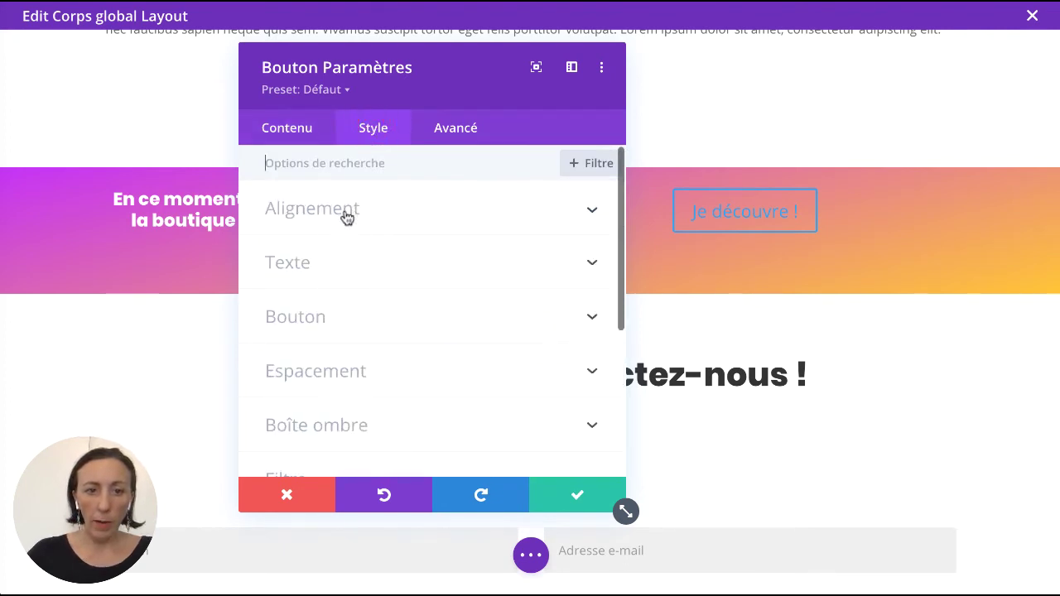
{"action": "left_click", "coordinate": [327, 335]}
{"action": "scroll", "coordinate": [327, 329], "scroll_direction": "up", "scroll_amount": 3}
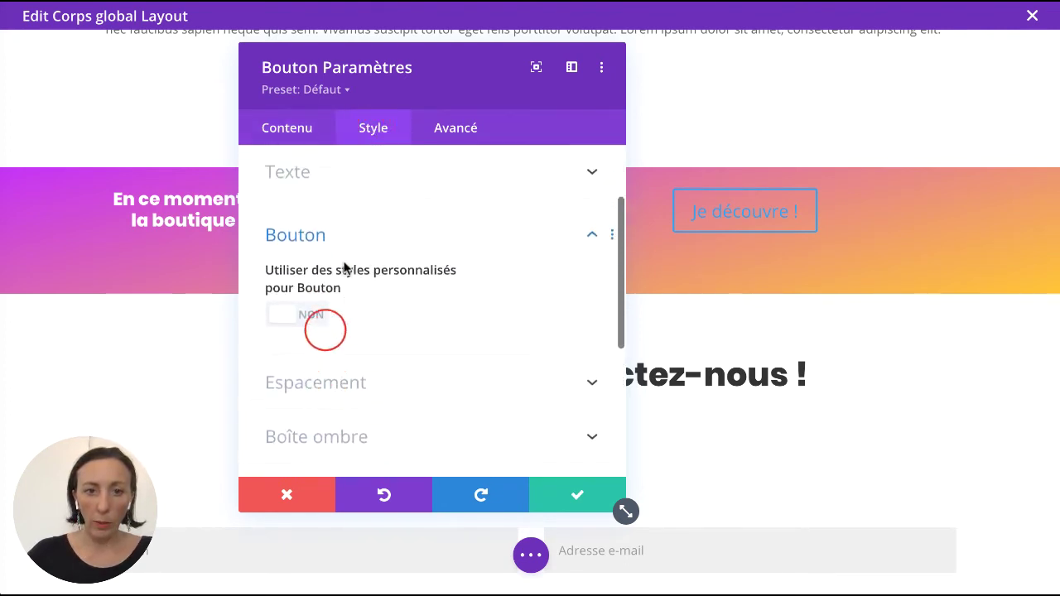
{"action": "left_click", "coordinate": [348, 215]}
{"action": "left_click", "coordinate": [431, 273]}
Step: Enable custom styles for the button and set its text colour to white
{"action": "scroll", "coordinate": [431, 274], "scroll_direction": "down", "scroll_amount": 4}
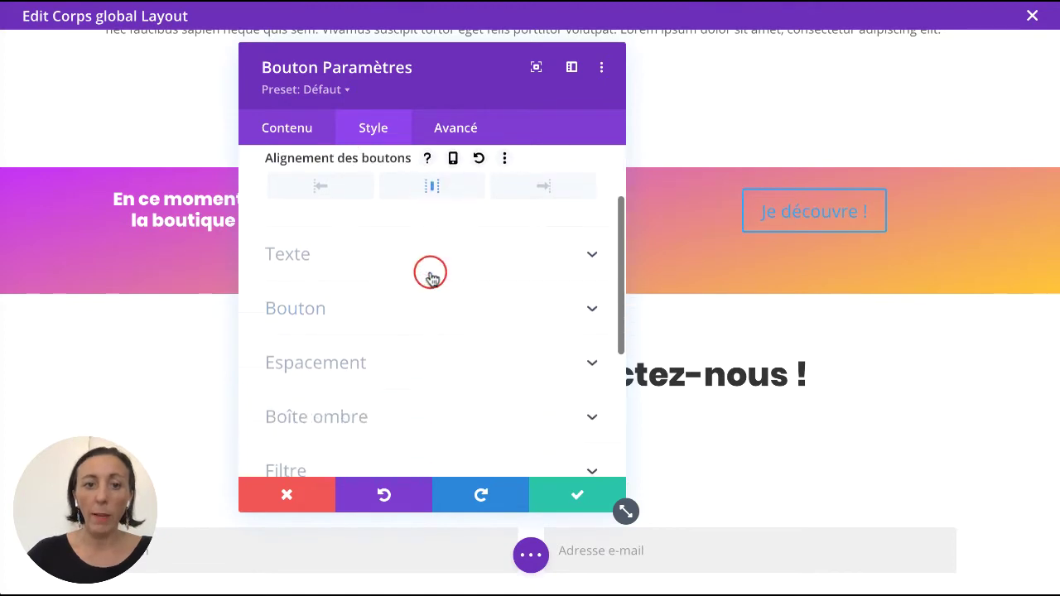
{"action": "left_click", "coordinate": [399, 249]}
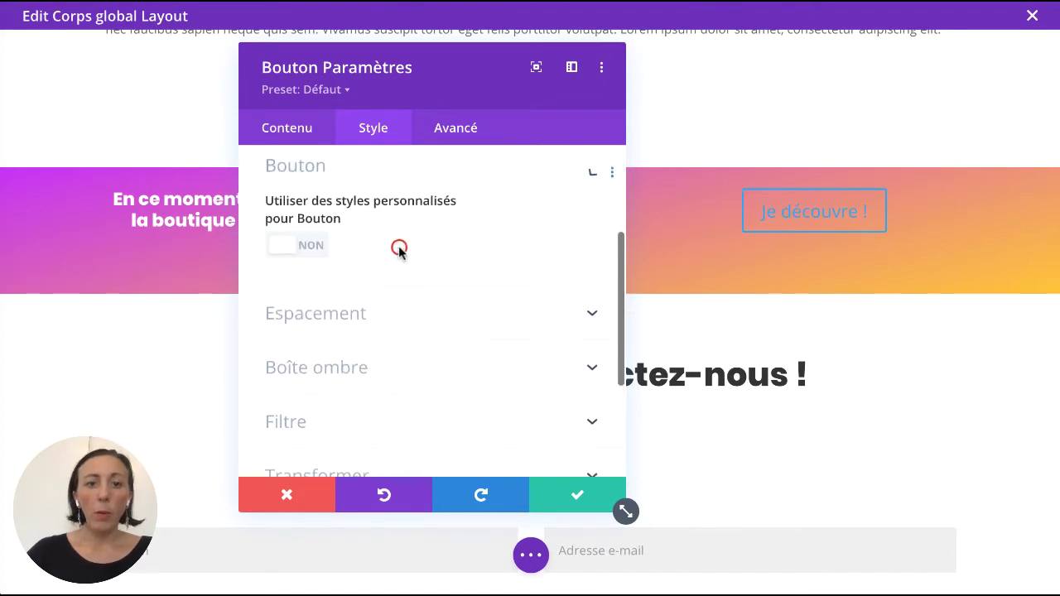
{"action": "left_click", "coordinate": [314, 250]}
{"action": "scroll", "coordinate": [397, 276], "scroll_direction": "down", "scroll_amount": 2}
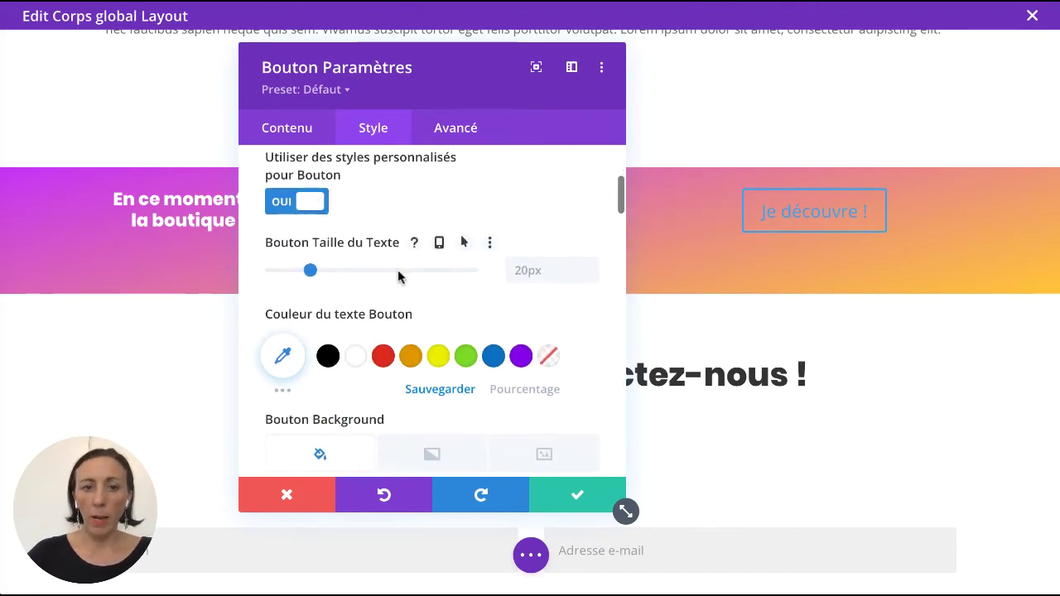
{"action": "left_click", "coordinate": [354, 358]}
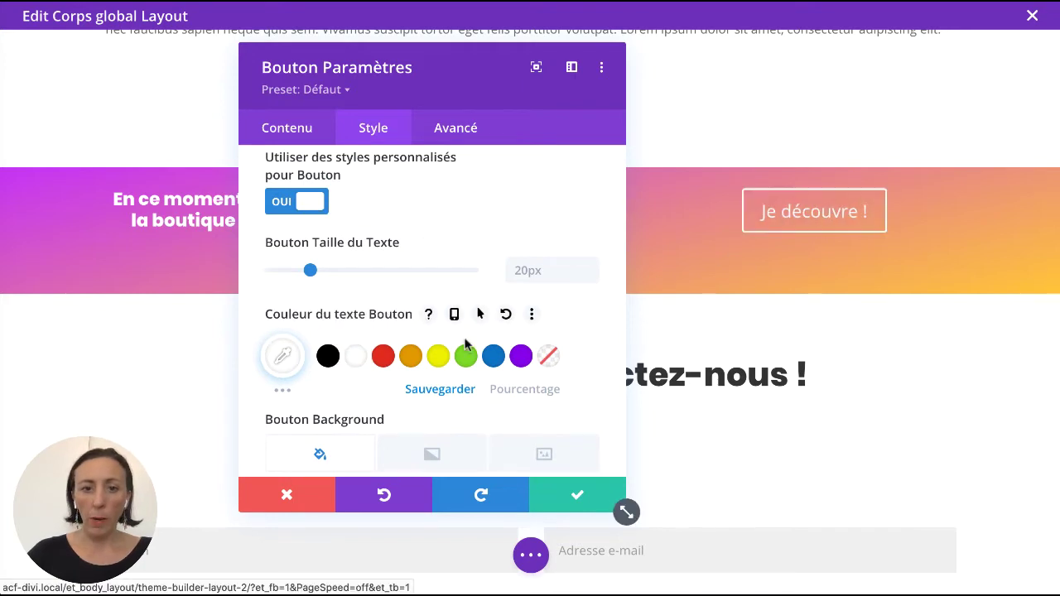
Step: Round the button's corners with a border radius (Rayon des Frontières) of 100px
{"action": "scroll", "coordinate": [466, 346], "scroll_direction": "down", "scroll_amount": 6}
{"action": "scroll", "coordinate": [465, 345], "scroll_direction": "down", "scroll_amount": 5}
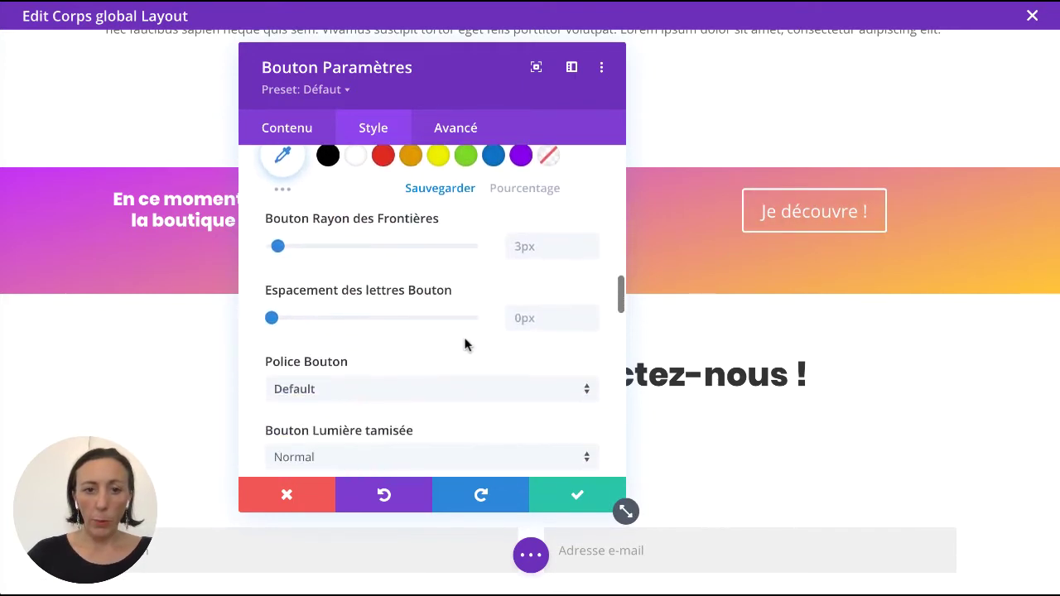
{"action": "left_click_drag", "start_coordinate": [279, 248], "coordinate": [462, 251]}
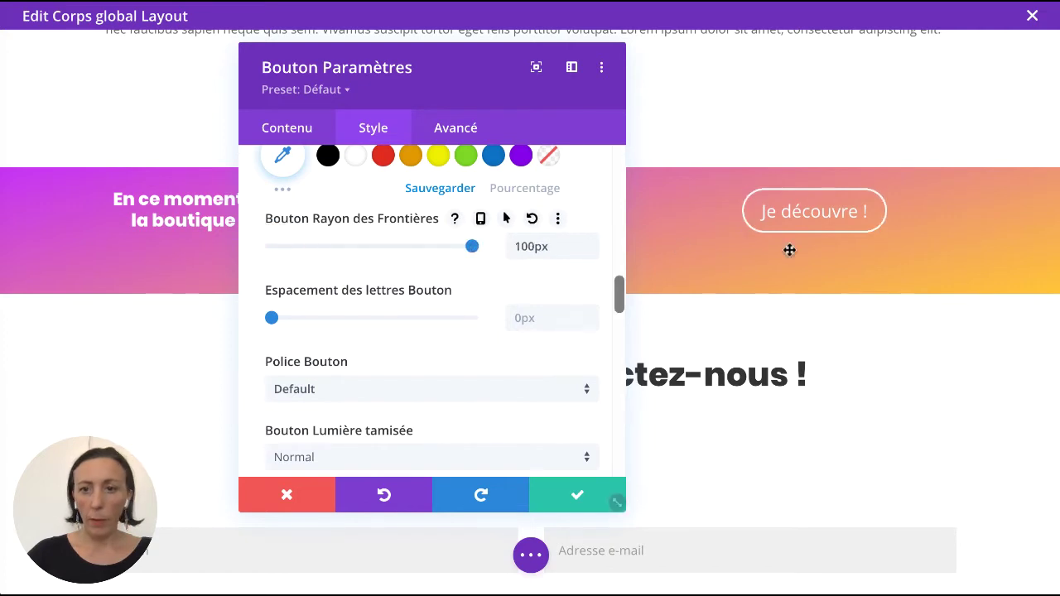
Step: Set the button's font to Poppins with Texte en gras weight
{"action": "scroll", "coordinate": [420, 326], "scroll_direction": "down", "scroll_amount": 2}
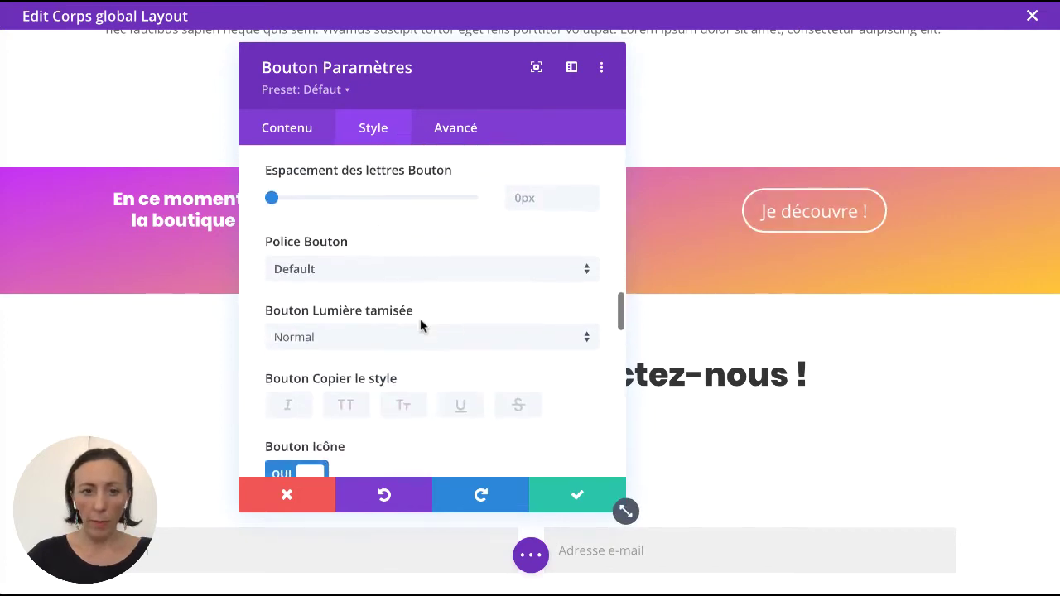
{"action": "left_click", "coordinate": [413, 277]}
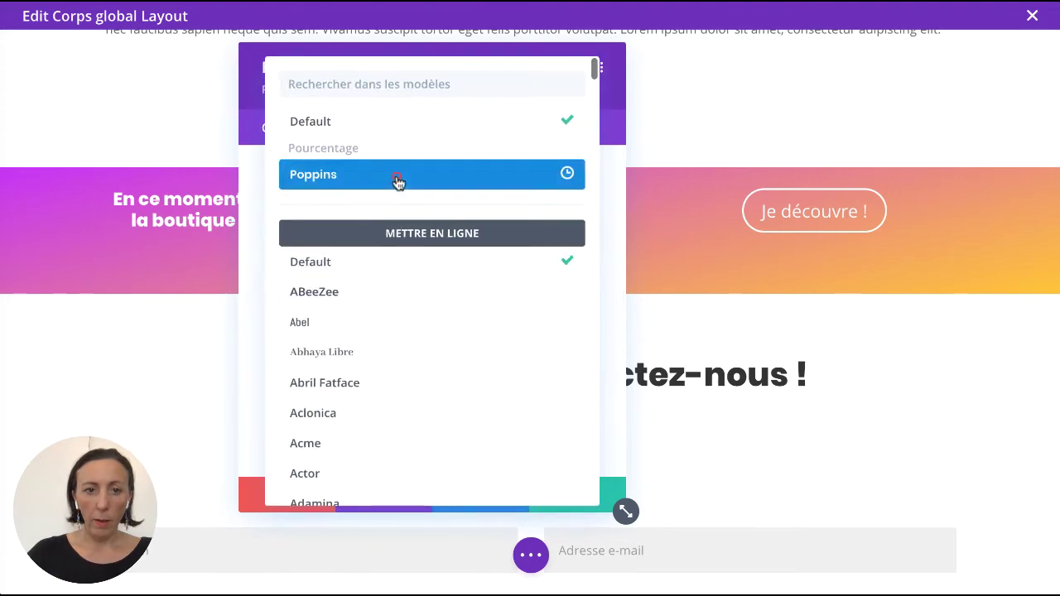
{"action": "left_click", "coordinate": [397, 175]}
{"action": "left_click", "coordinate": [365, 340]}
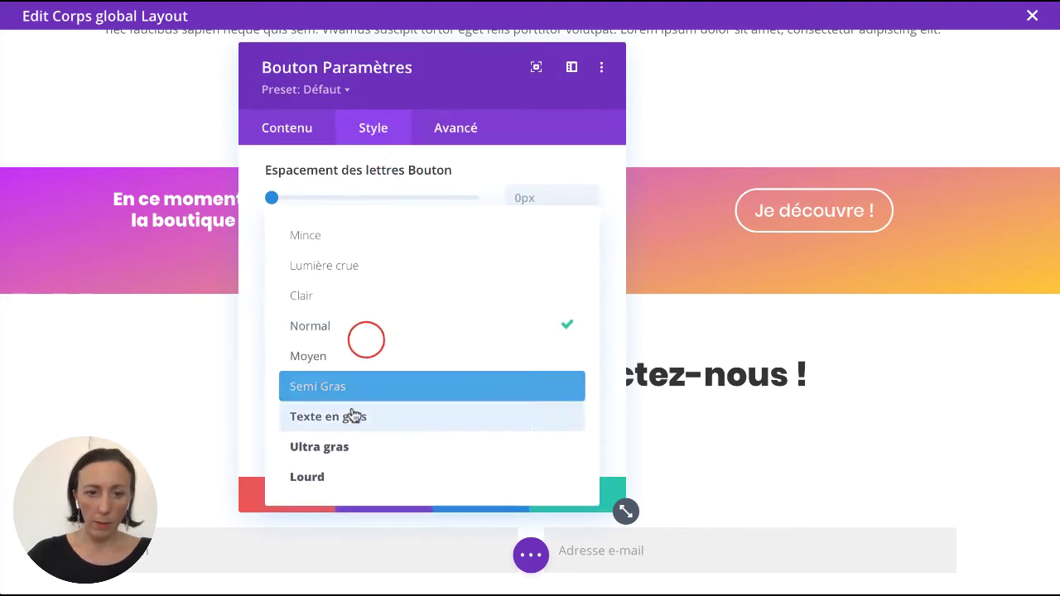
{"action": "left_click", "coordinate": [352, 417]}
Step: Set the button's border width (Largeur de la Bordure) to 3px
{"action": "scroll", "coordinate": [360, 386], "scroll_direction": "down", "scroll_amount": 4}
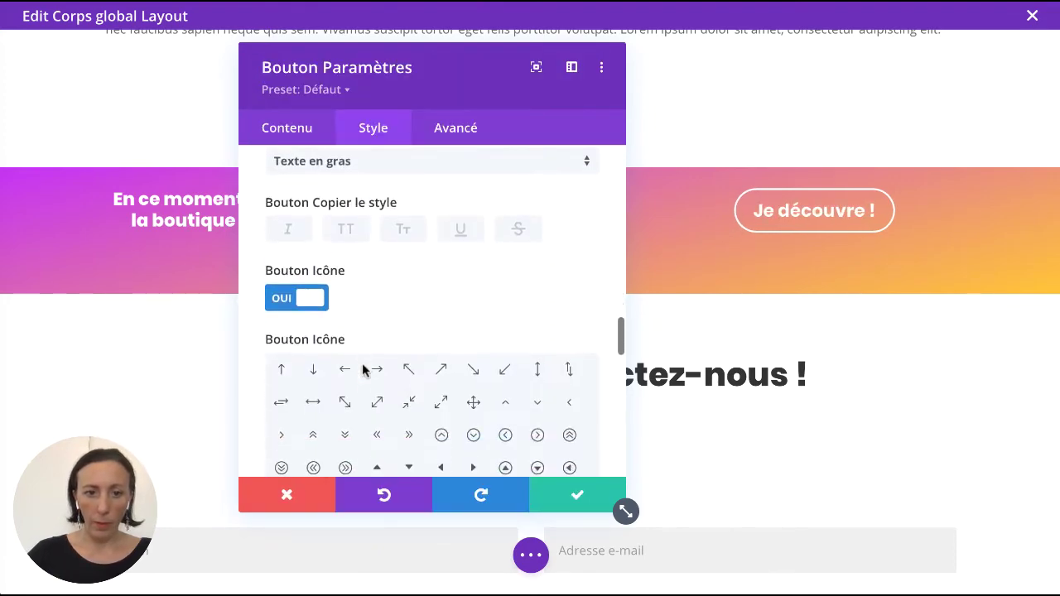
{"action": "scroll", "coordinate": [517, 190], "scroll_direction": "up", "scroll_amount": 10}
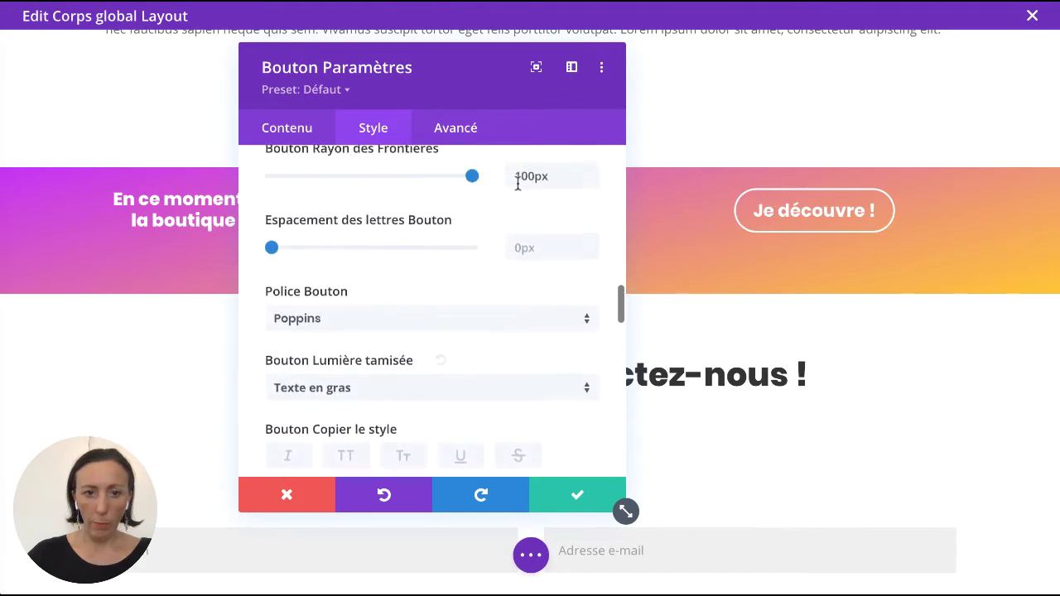
{"action": "scroll", "coordinate": [517, 190], "scroll_direction": "up", "scroll_amount": 1}
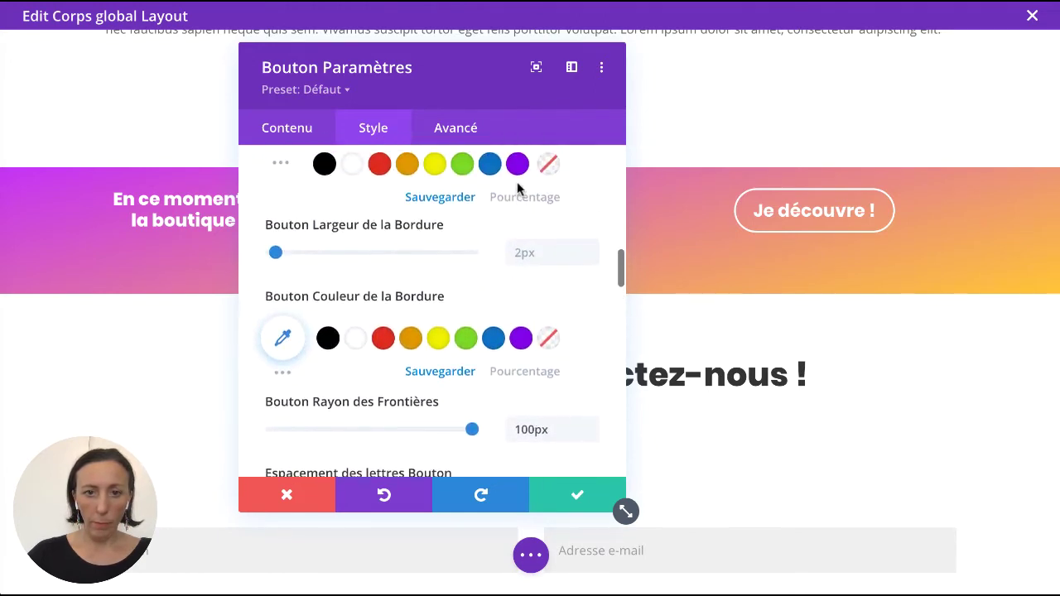
{"action": "left_click", "coordinate": [591, 265]}
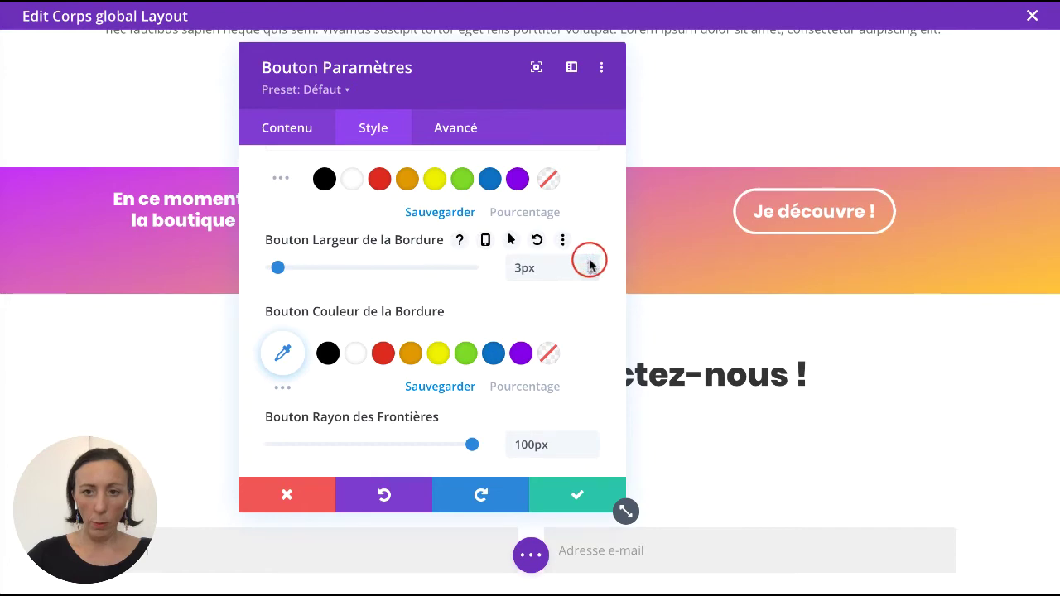
Step: Add a box shadow (Boîte ombre) to the button using the preset with a soft shadow beneath it, and save its settings
{"action": "scroll", "coordinate": [442, 302], "scroll_direction": "down", "scroll_amount": 15}
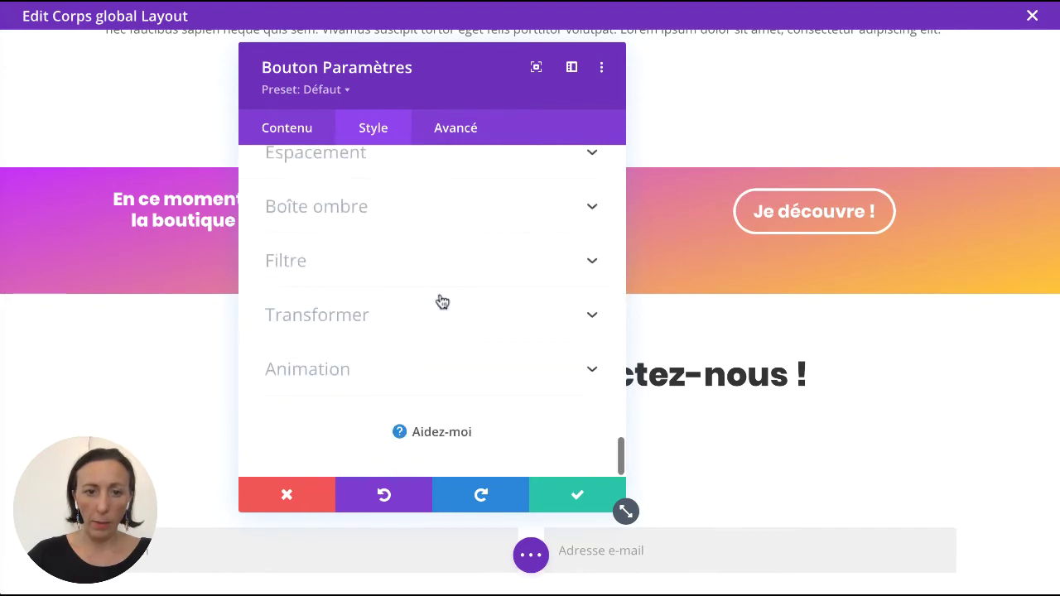
{"action": "left_click", "coordinate": [362, 211]}
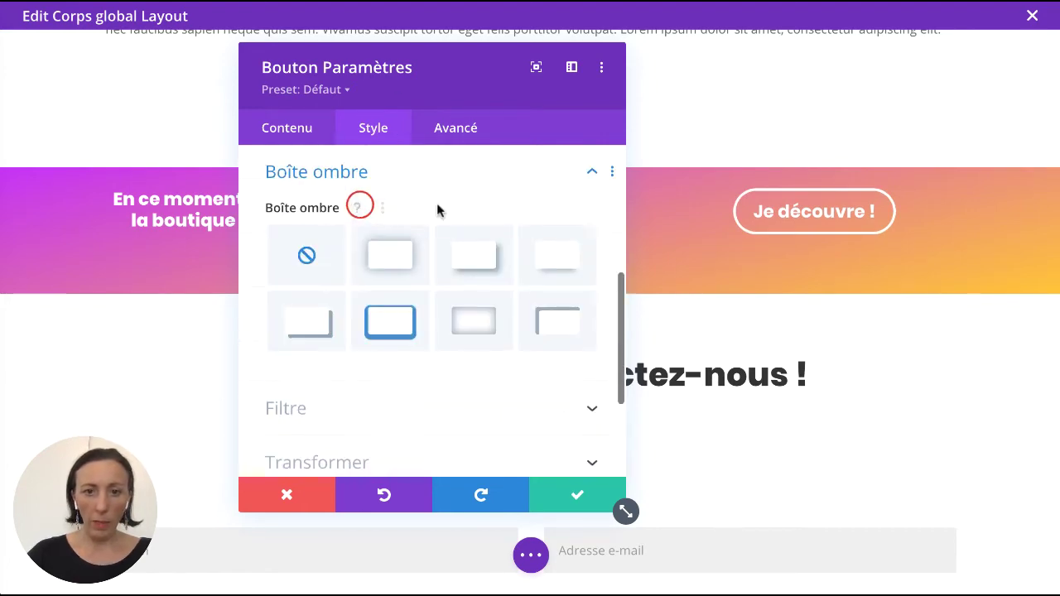
{"action": "left_click", "coordinate": [563, 256]}
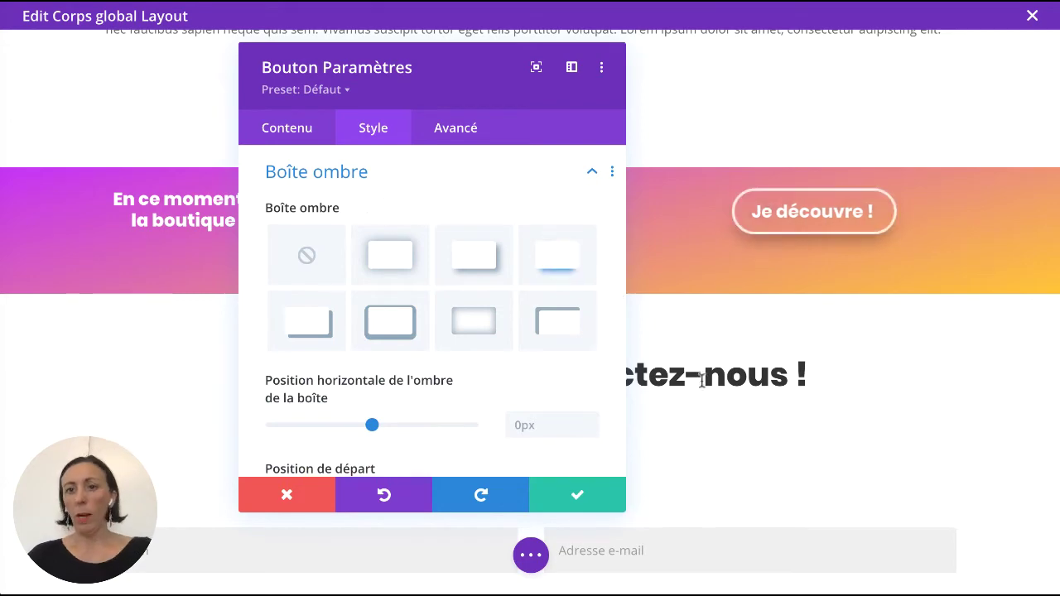
{"action": "left_click_drag", "start_coordinate": [483, 75], "coordinate": [761, 103]}
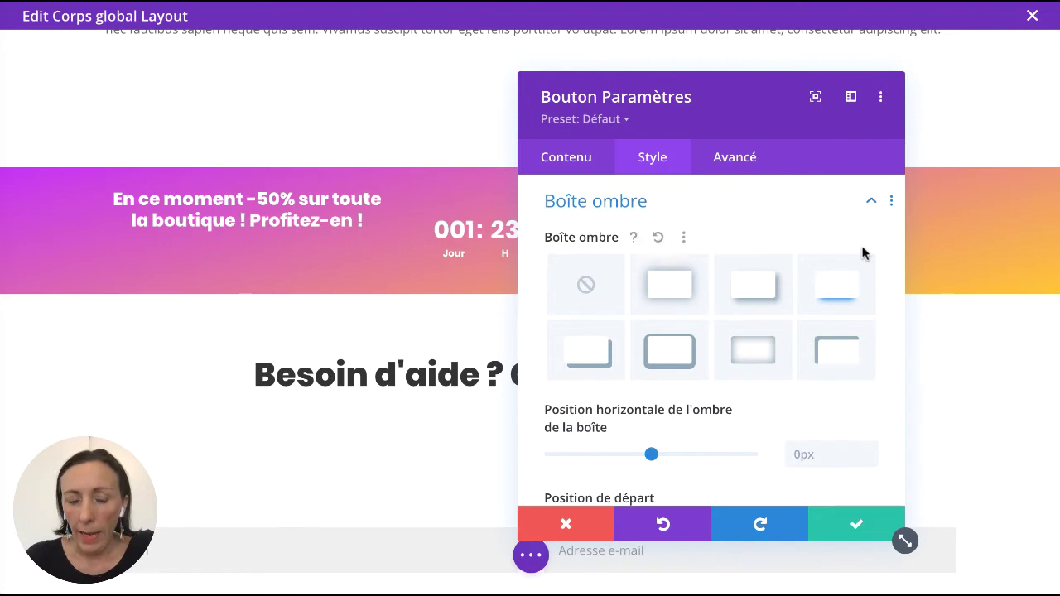
{"action": "left_click", "coordinate": [846, 524]}
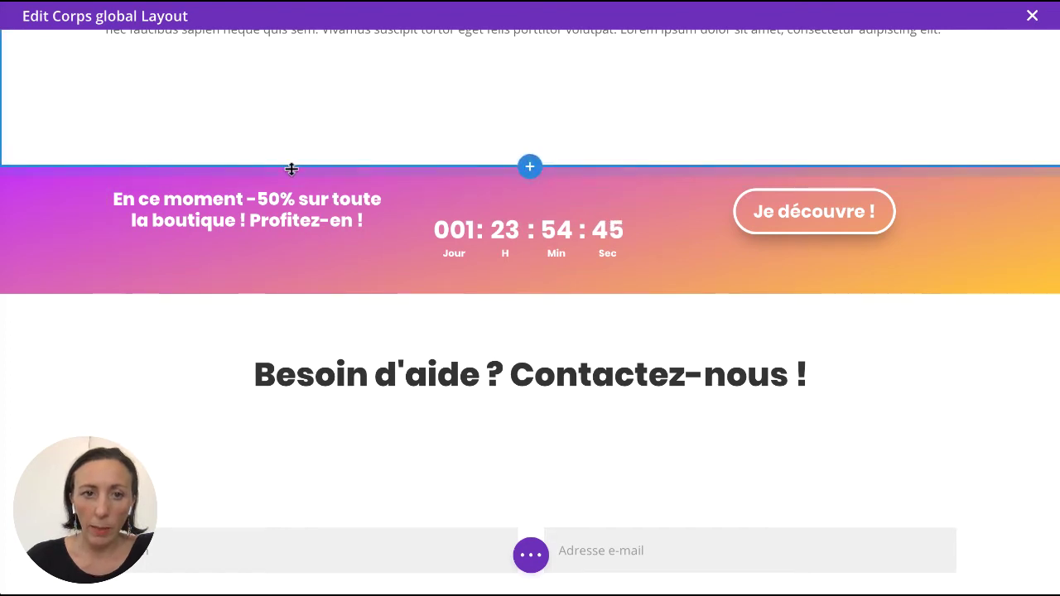
Step: Set the banner row's inner margin (Marge interne) to a linked 5px for Sommet and Bas, and save the row
{"action": "left_click", "coordinate": [287, 148]}
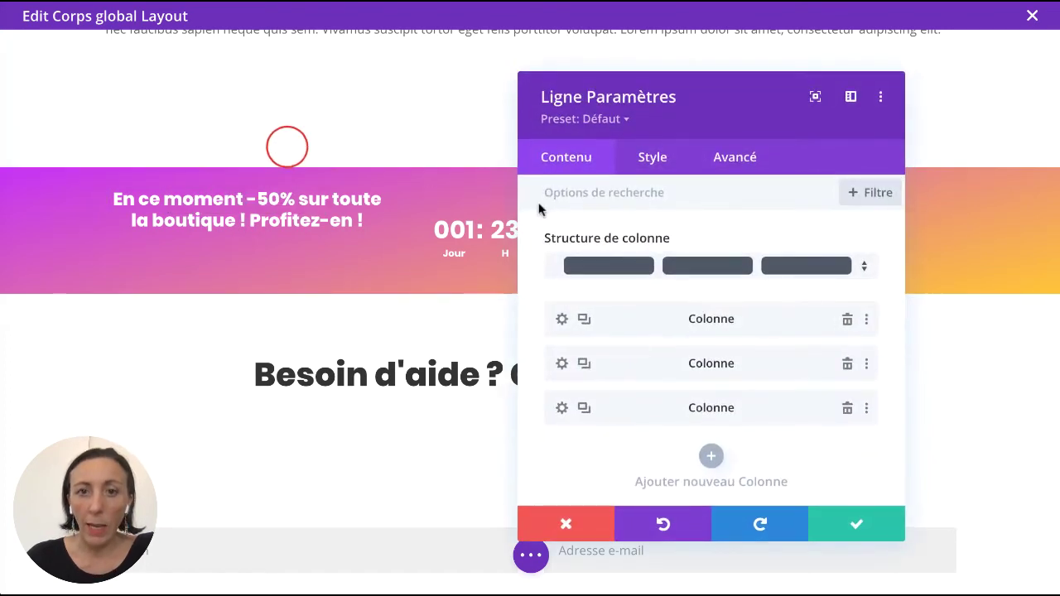
{"action": "left_click", "coordinate": [652, 161]}
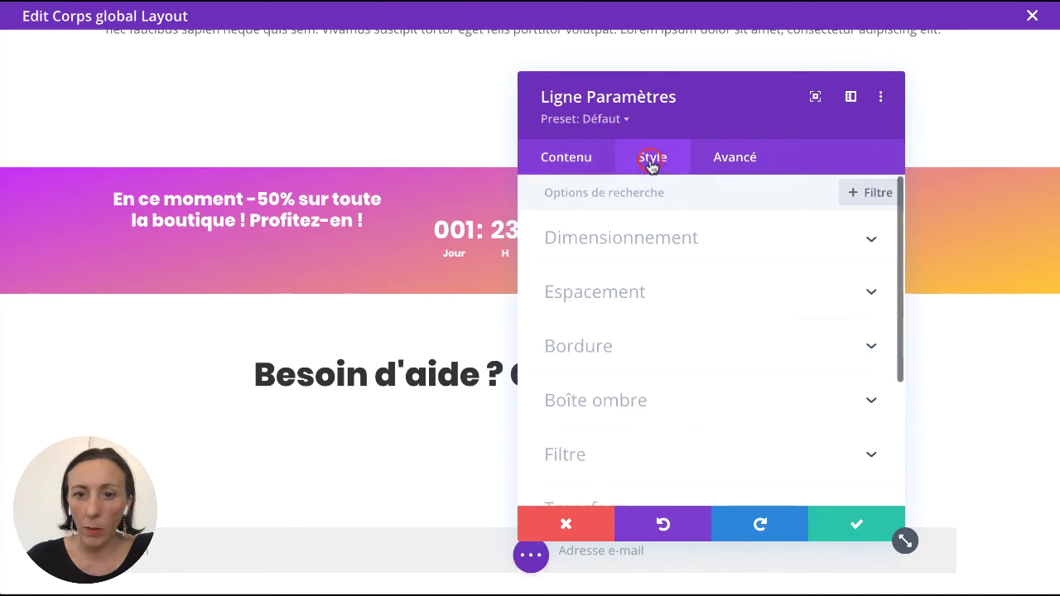
{"action": "left_click", "coordinate": [613, 306]}
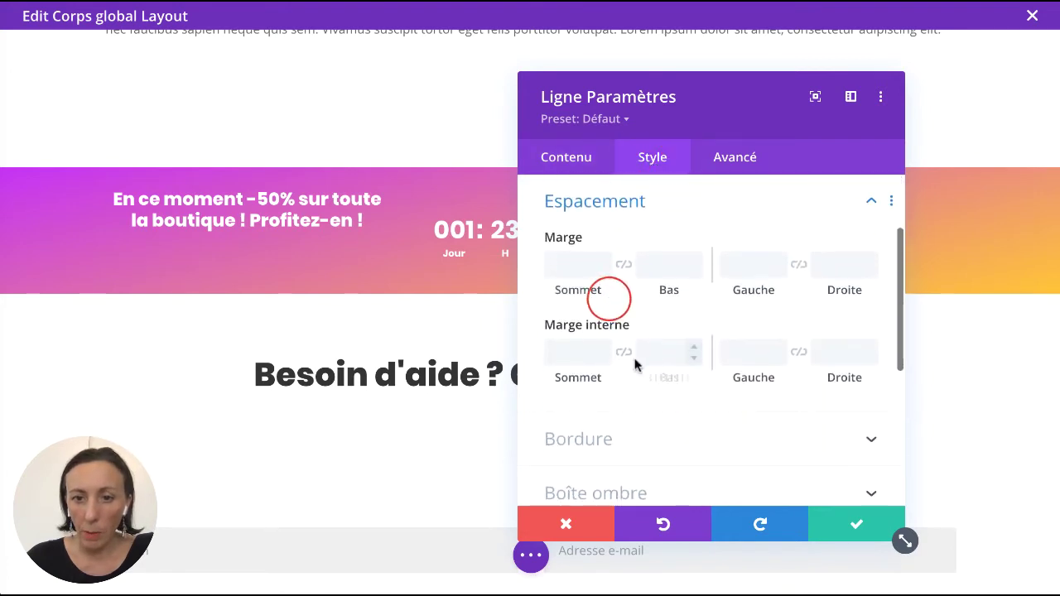
{"action": "left_click", "coordinate": [582, 354]}
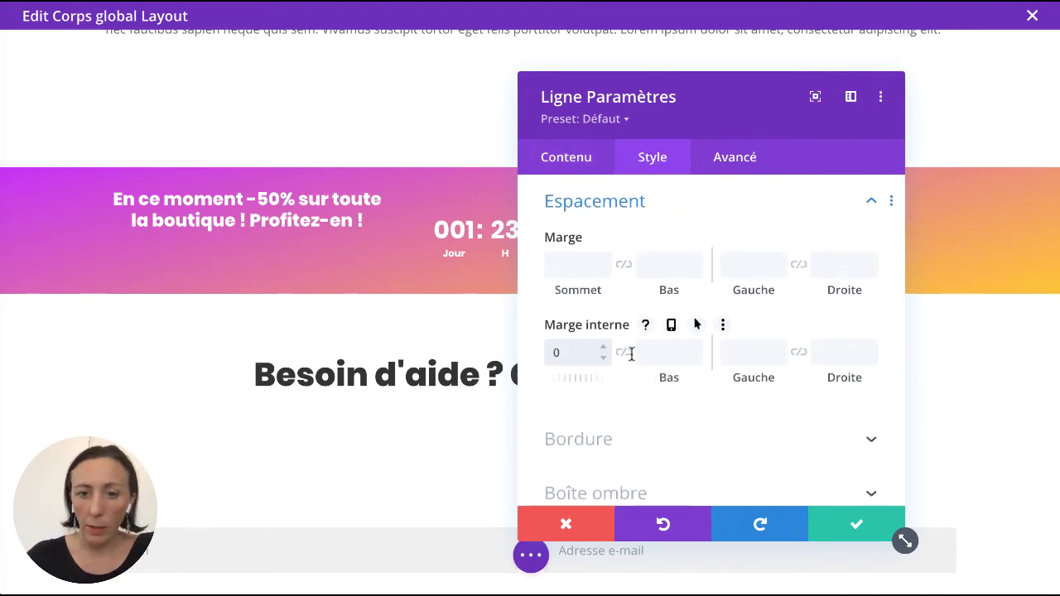
{"action": "left_click", "coordinate": [624, 353]}
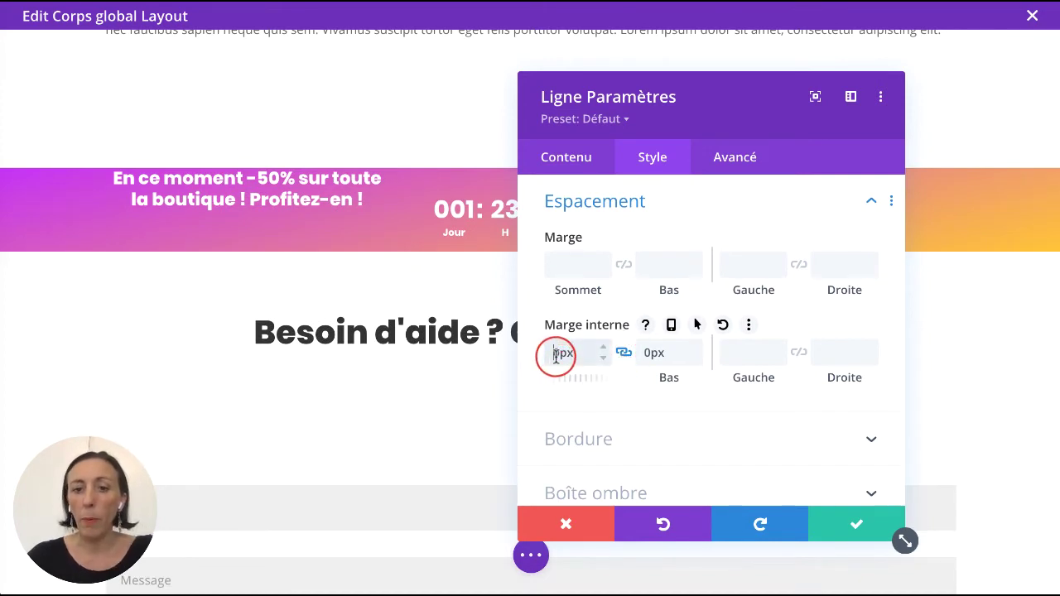
{"action": "key", "text": "BackSpace"}
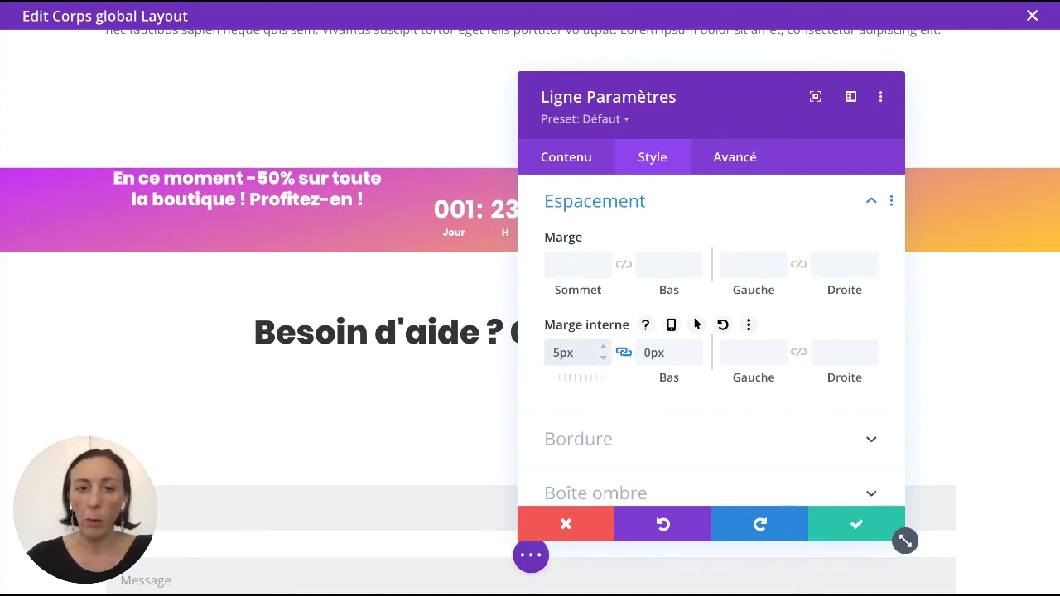
{"action": "left_click", "coordinate": [830, 524]}
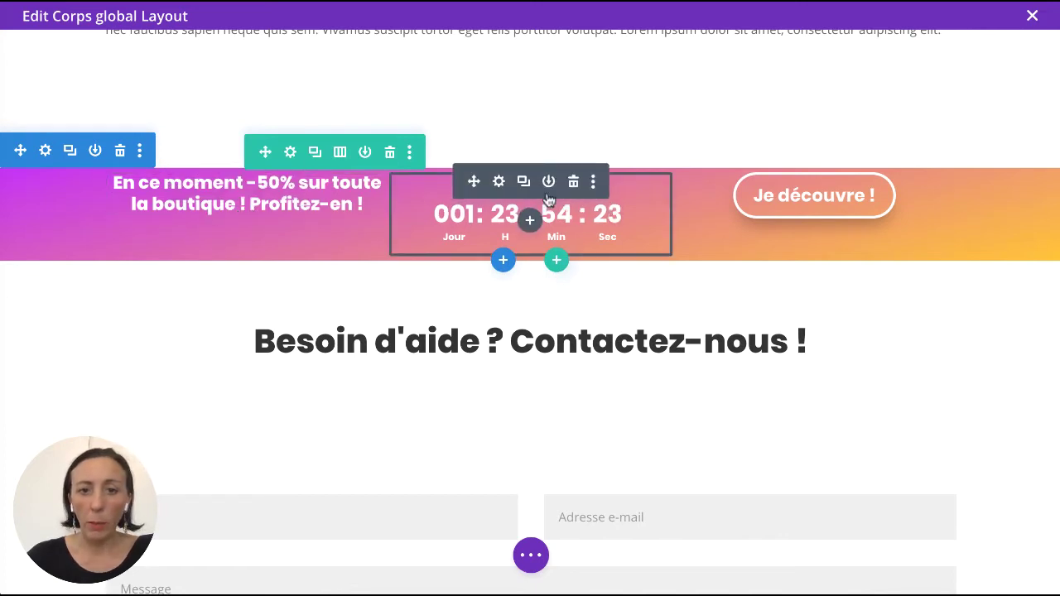
Step: Set the countdown module's inner margin (Marge interne) to a linked 0px for Sommet and Bas, and save it
{"action": "left_click", "coordinate": [500, 182]}
{"action": "left_click", "coordinate": [652, 177]}
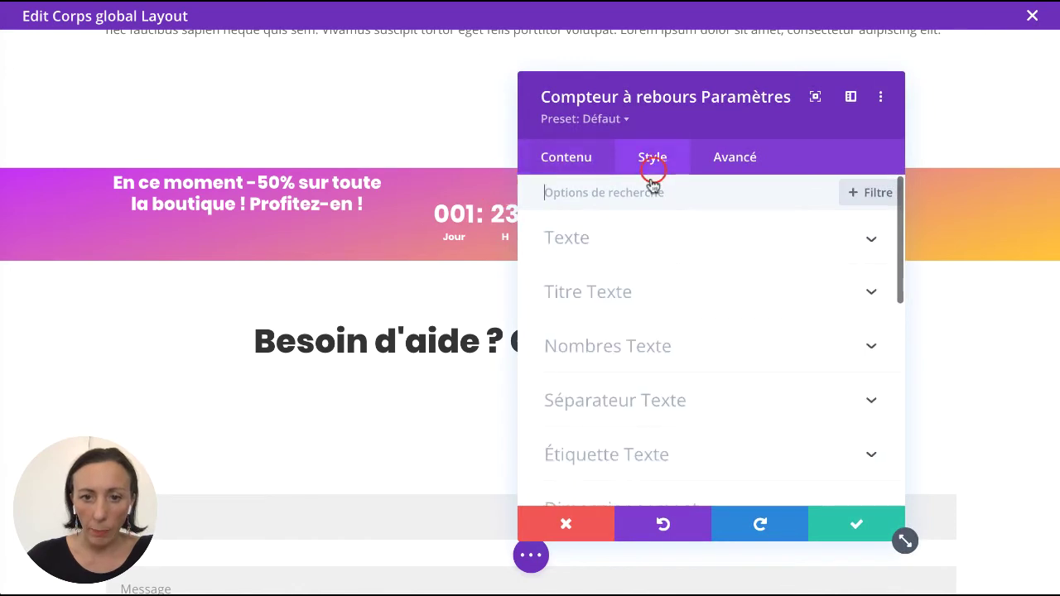
{"action": "scroll", "coordinate": [620, 382], "scroll_direction": "down", "scroll_amount": 3}
{"action": "left_click", "coordinate": [616, 379]}
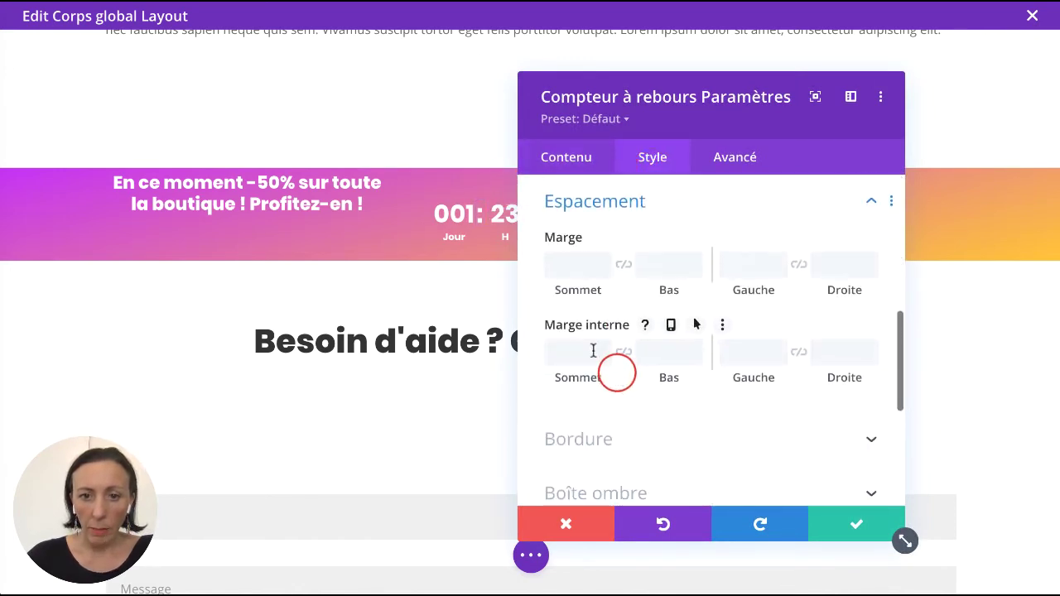
{"action": "left_click", "coordinate": [585, 351]}
{"action": "type", "text": "0"}
{"action": "left_click", "coordinate": [647, 352]}
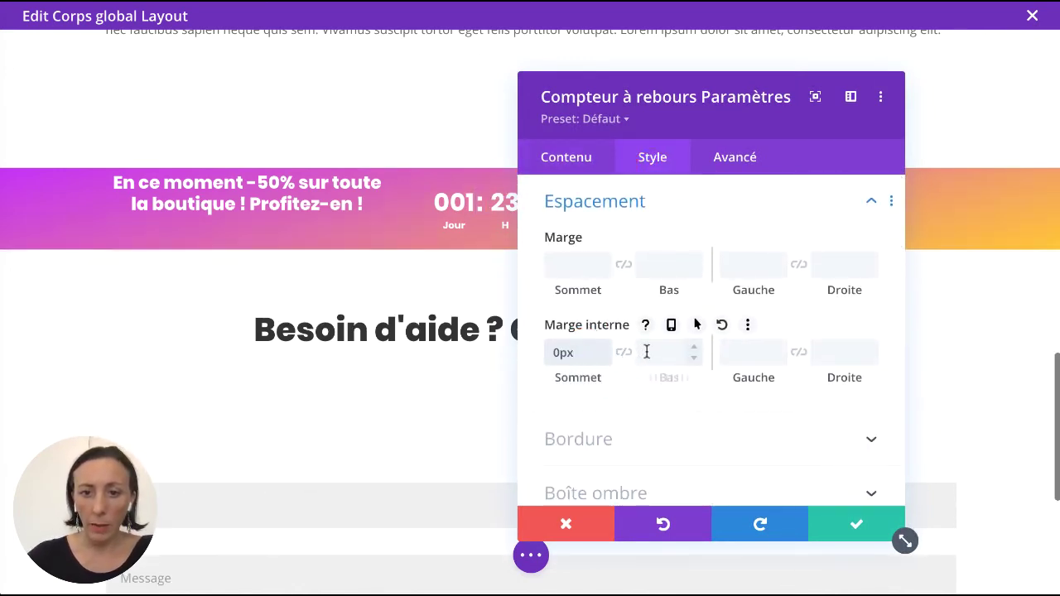
{"action": "left_click", "coordinate": [628, 352]}
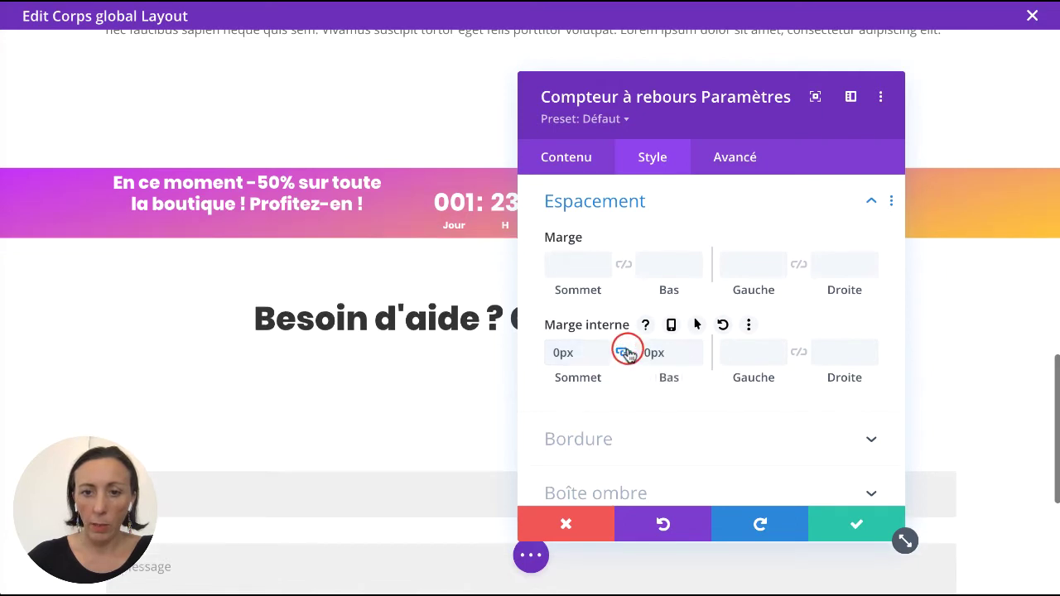
{"action": "left_click", "coordinate": [858, 527]}
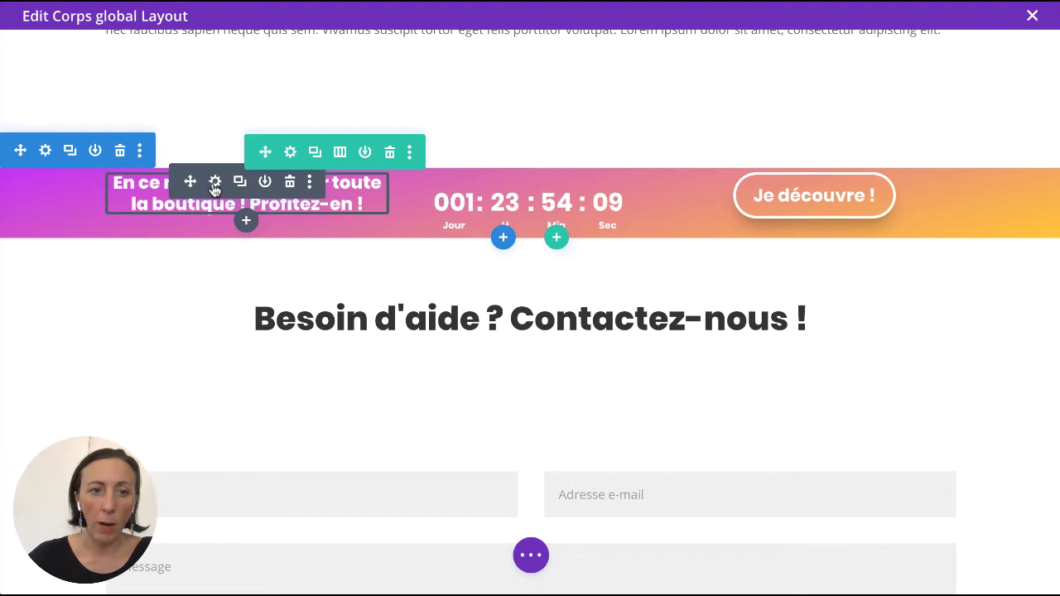
Step: Give the banner's promo text module a Sommet margin (Marge) of 10px and save it
{"action": "left_click", "coordinate": [214, 181]}
{"action": "left_click", "coordinate": [652, 159]}
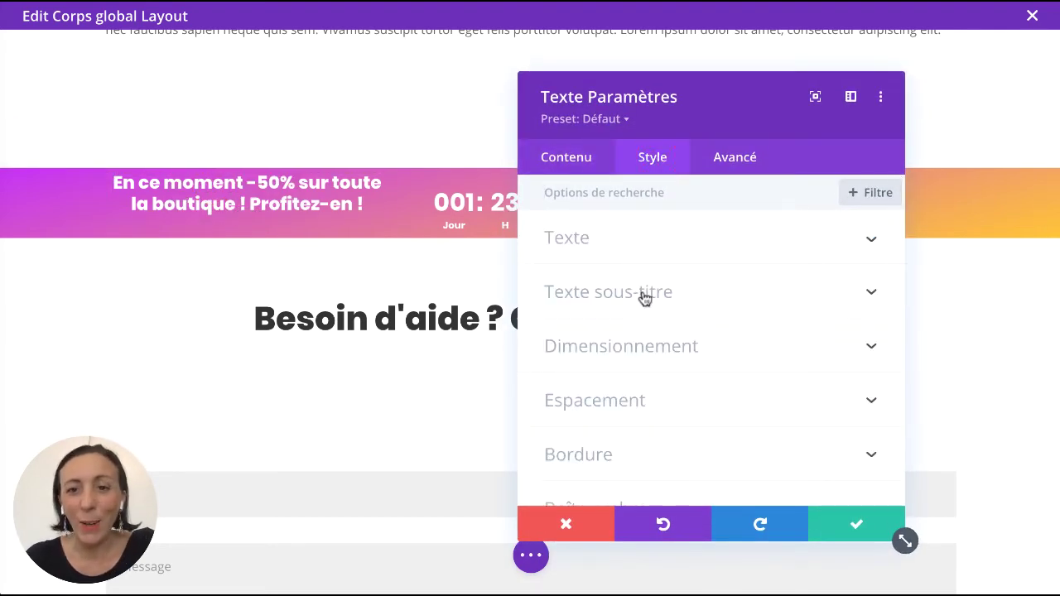
{"action": "scroll", "coordinate": [644, 403], "scroll_direction": "down", "scroll_amount": 3}
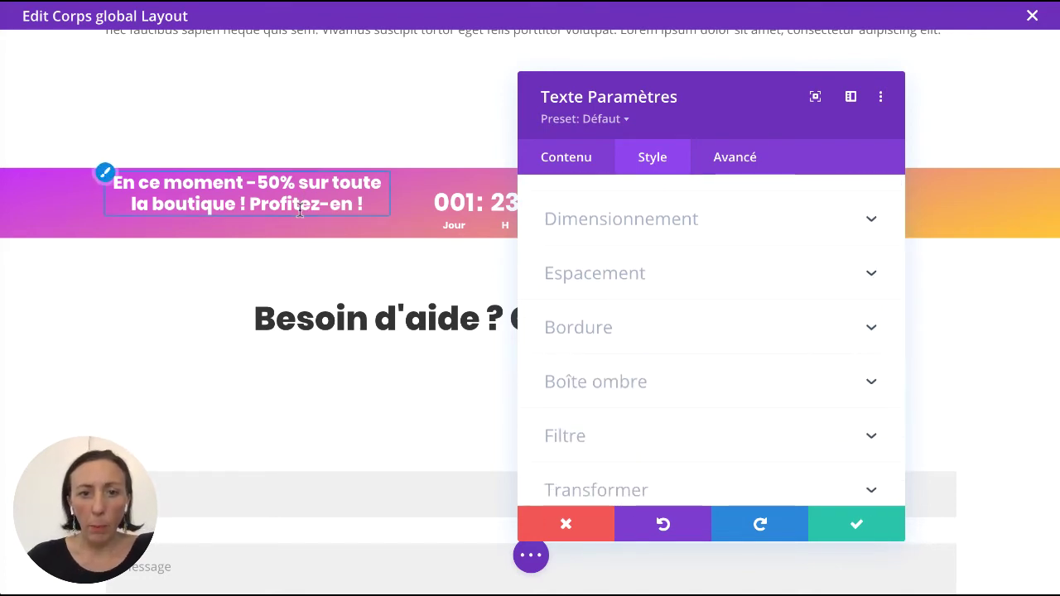
{"action": "left_click", "coordinate": [620, 280]}
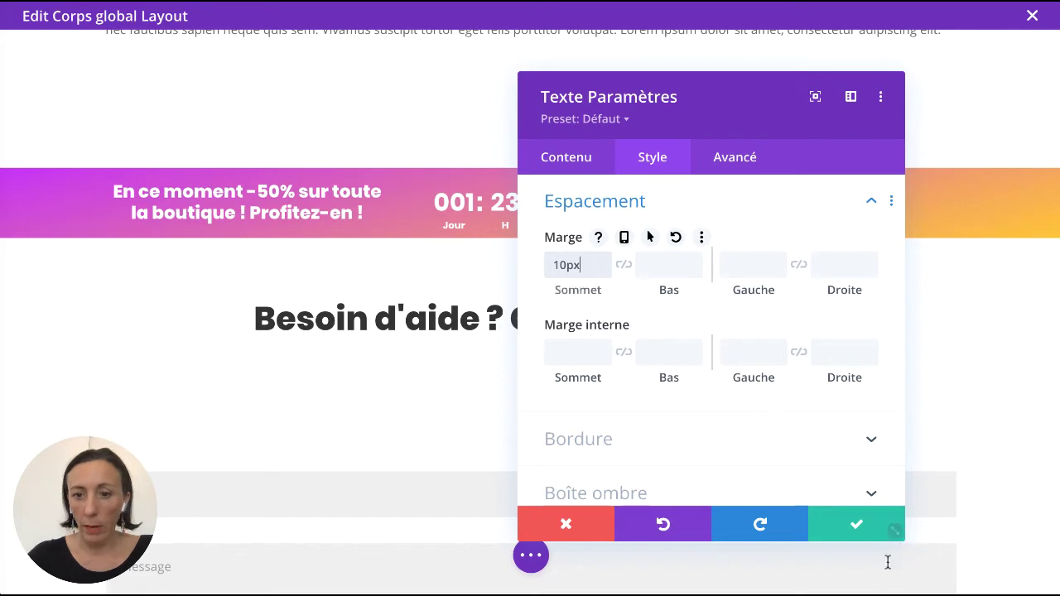
{"action": "left_click", "coordinate": [860, 524]}
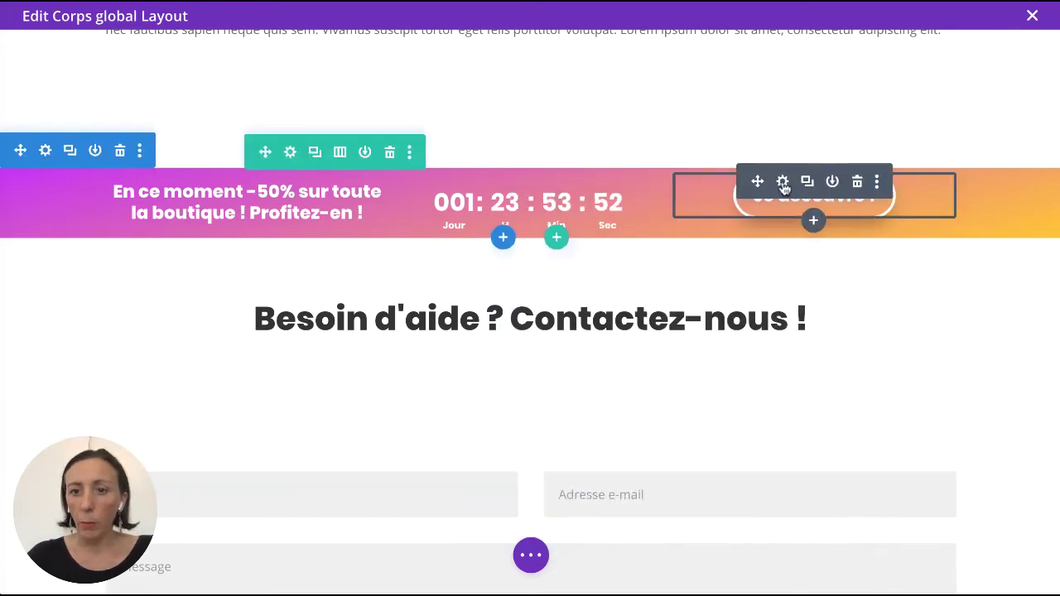
Step: Give the "Je découvre !" button a Sommet margin (Marge) of 5px and save its settings
{"action": "left_click", "coordinate": [780, 181]}
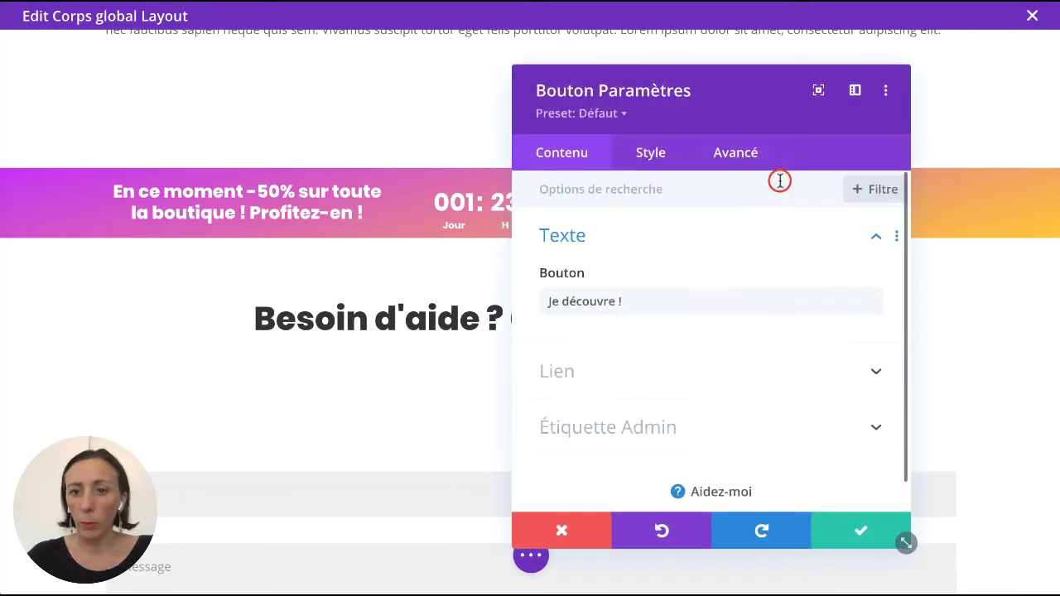
{"action": "left_click", "coordinate": [655, 163]}
{"action": "left_click_drag", "start_coordinate": [769, 86], "coordinate": [473, 73]}
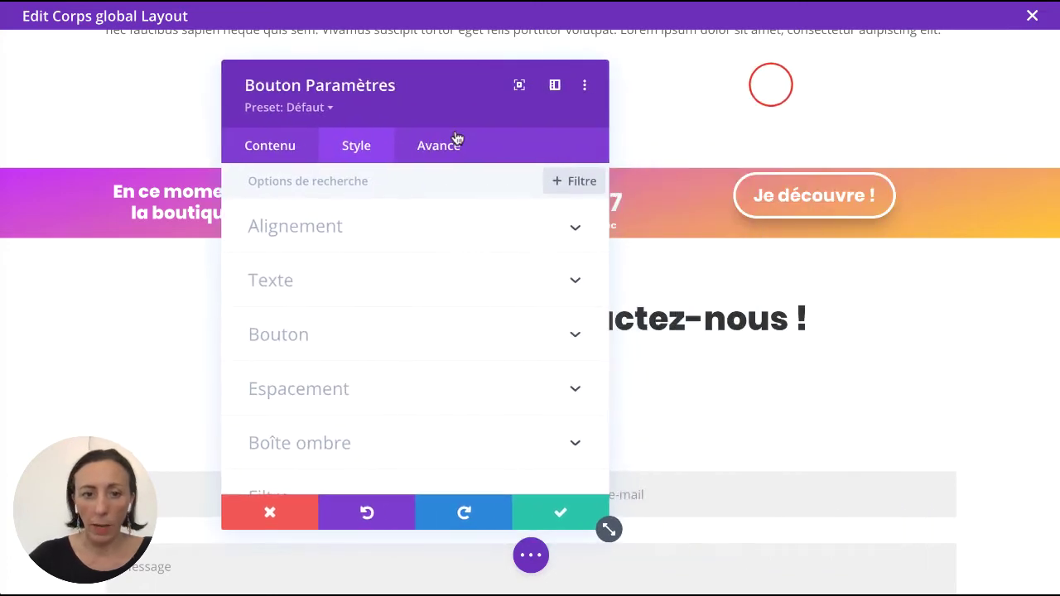
{"action": "left_click", "coordinate": [327, 342]}
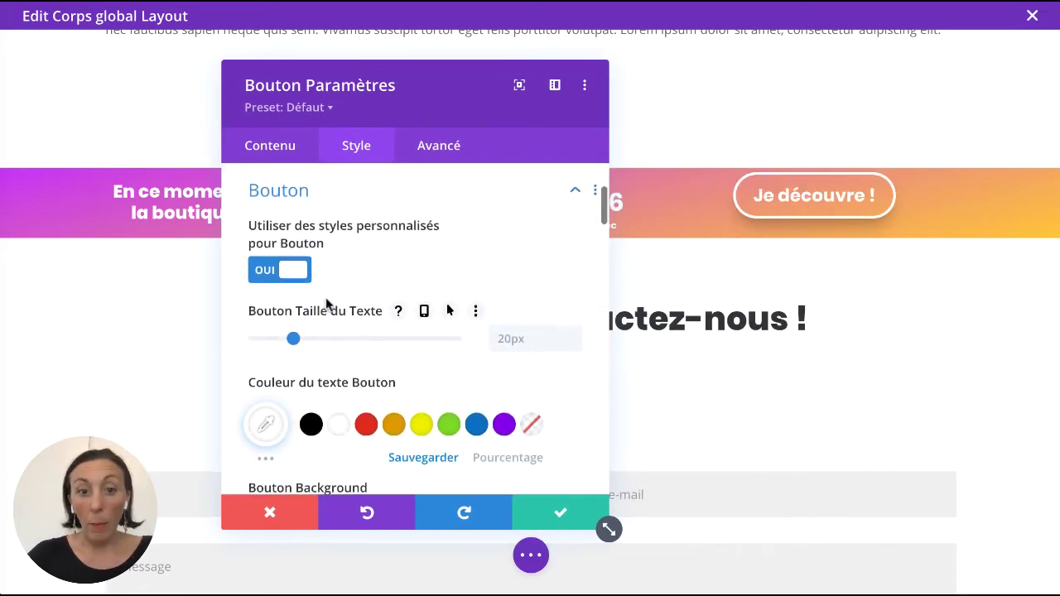
{"action": "scroll", "coordinate": [326, 300], "scroll_direction": "up", "scroll_amount": 2}
{"action": "left_click", "coordinate": [315, 230]}
{"action": "left_click", "coordinate": [316, 231]}
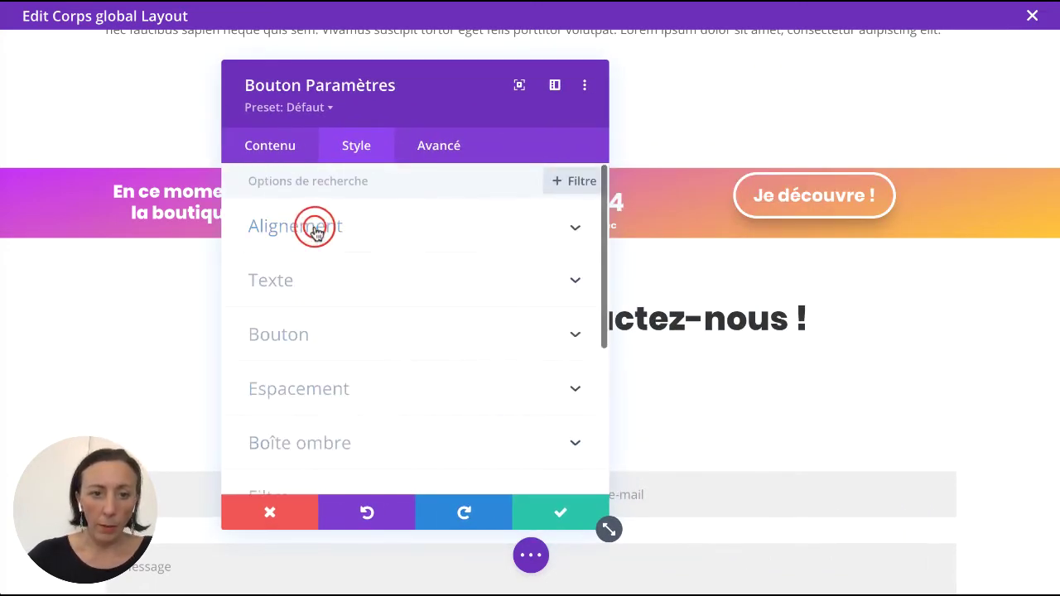
{"action": "left_click", "coordinate": [327, 389]}
{"action": "left_click", "coordinate": [285, 254]}
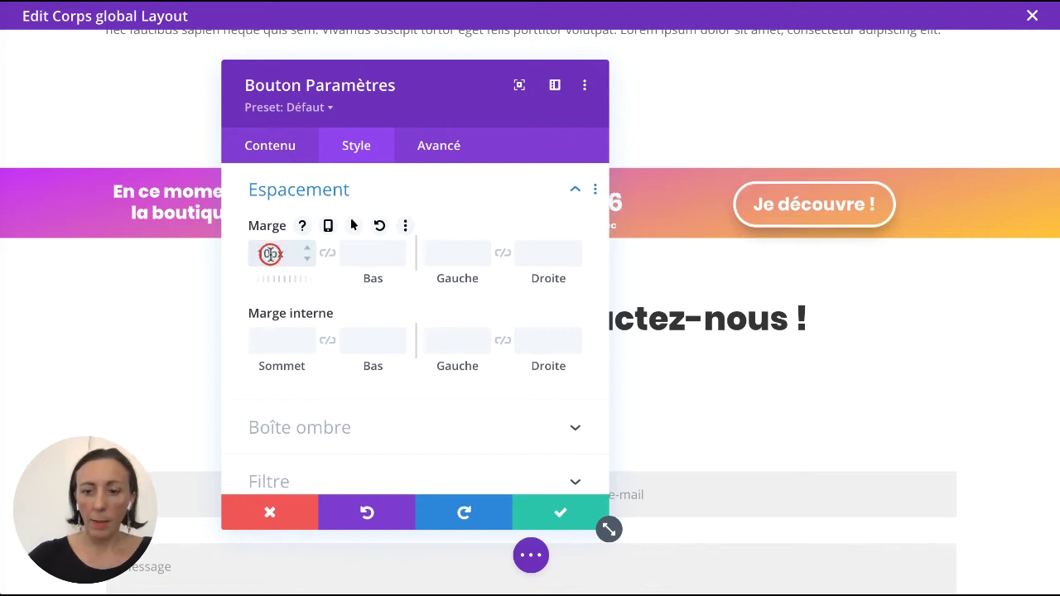
{"action": "type", "text": "5"}
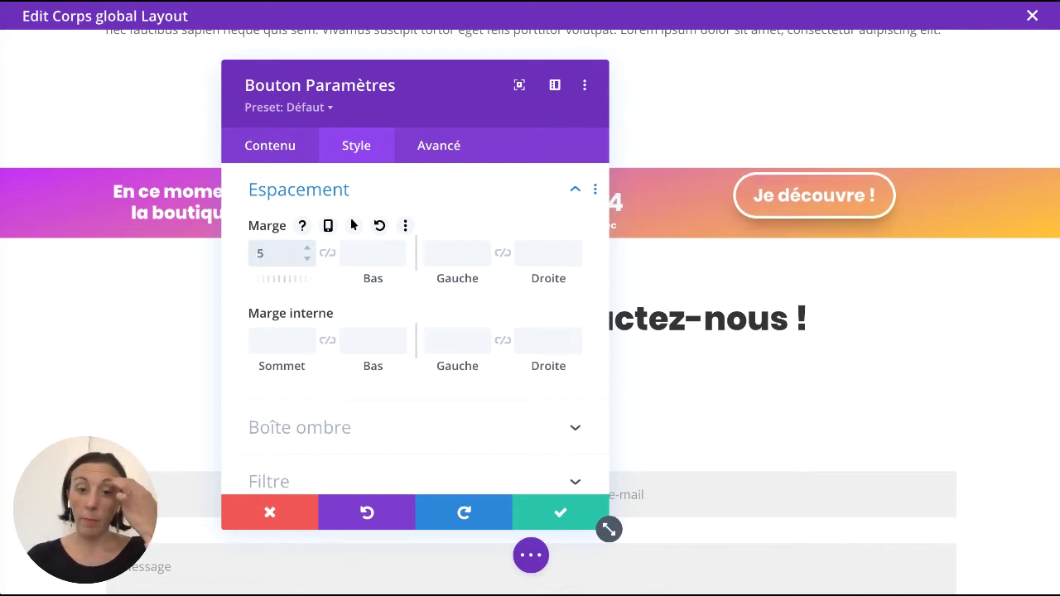
{"action": "left_click", "coordinate": [561, 513]}
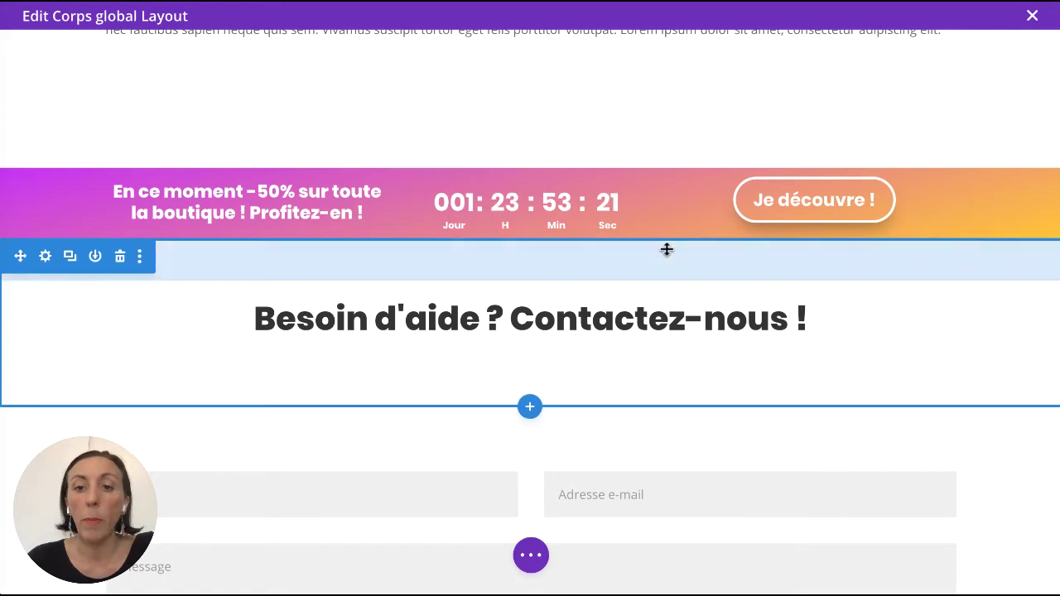
Step: Review the finished banner in its place between the post content and the contact form
{"action": "scroll", "coordinate": [667, 248], "scroll_direction": "up", "scroll_amount": 5}
{"action": "scroll", "coordinate": [667, 249], "scroll_direction": "up", "scroll_amount": 7}
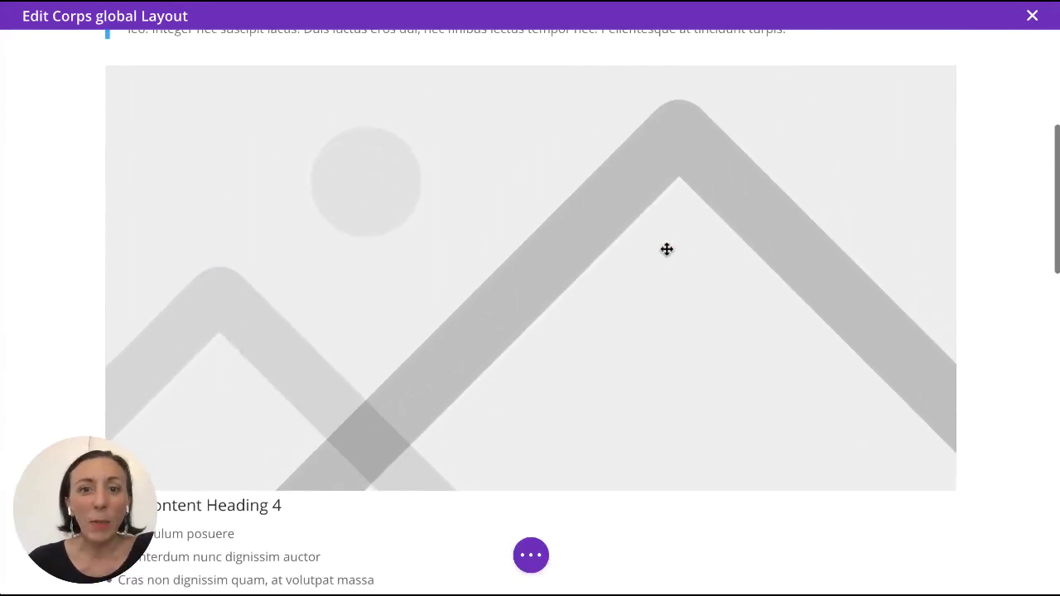
{"action": "scroll", "coordinate": [667, 249], "scroll_direction": "down", "scroll_amount": 2}
{"action": "scroll", "coordinate": [667, 249], "scroll_direction": "down", "scroll_amount": 10}
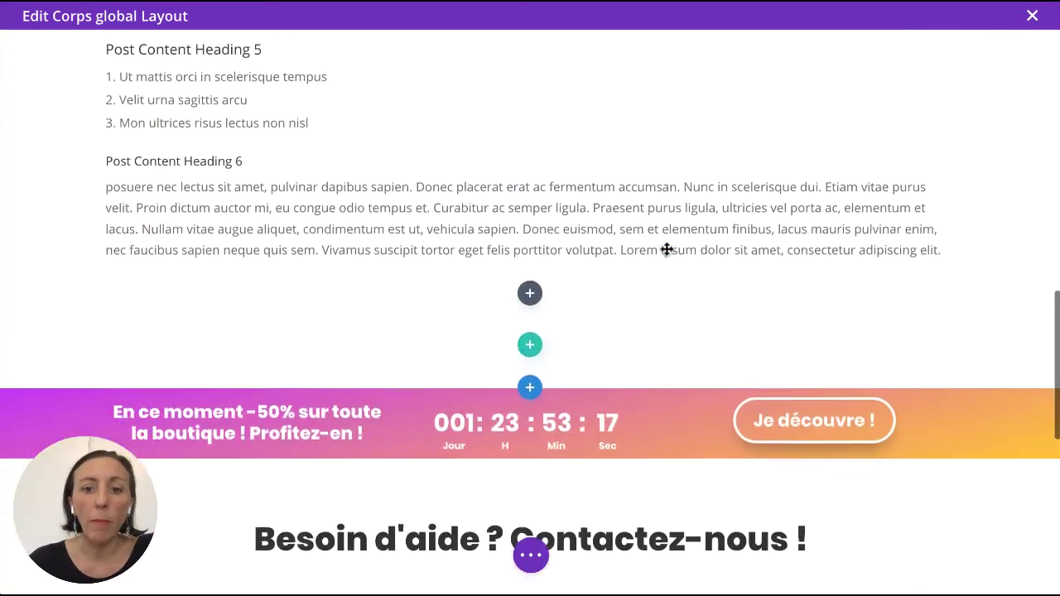
{"action": "scroll", "coordinate": [667, 249], "scroll_direction": "down", "scroll_amount": 3}
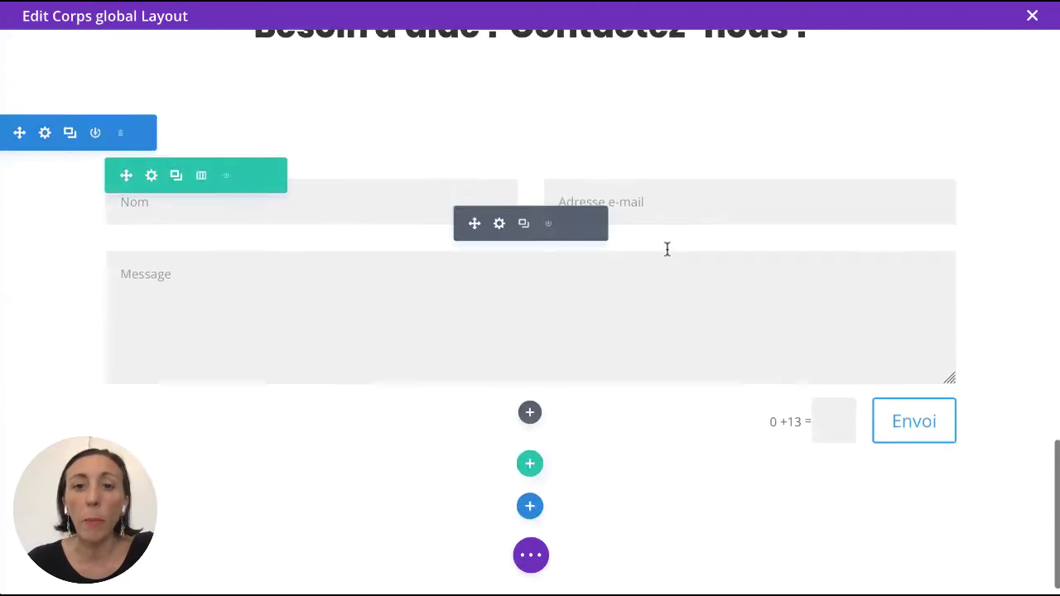
{"action": "scroll", "coordinate": [667, 250], "scroll_direction": "up", "scroll_amount": 8}
{"action": "scroll", "coordinate": [667, 250], "scroll_direction": "down", "scroll_amount": 8}
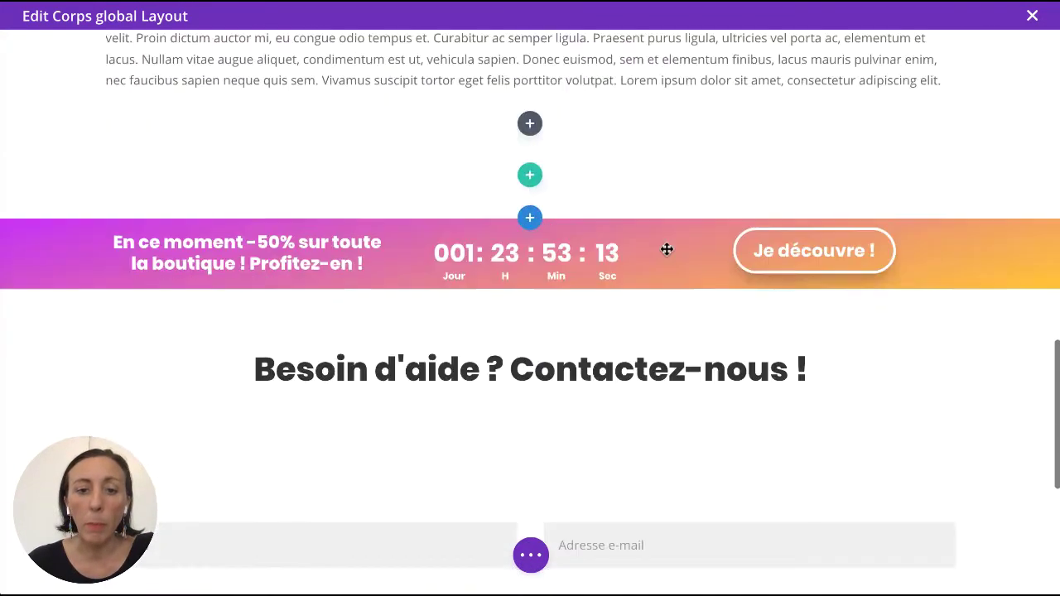
{"action": "scroll", "coordinate": [667, 249], "scroll_direction": "up", "scroll_amount": 1}
{"action": "scroll", "coordinate": [666, 249], "scroll_direction": "up", "scroll_amount": 1}
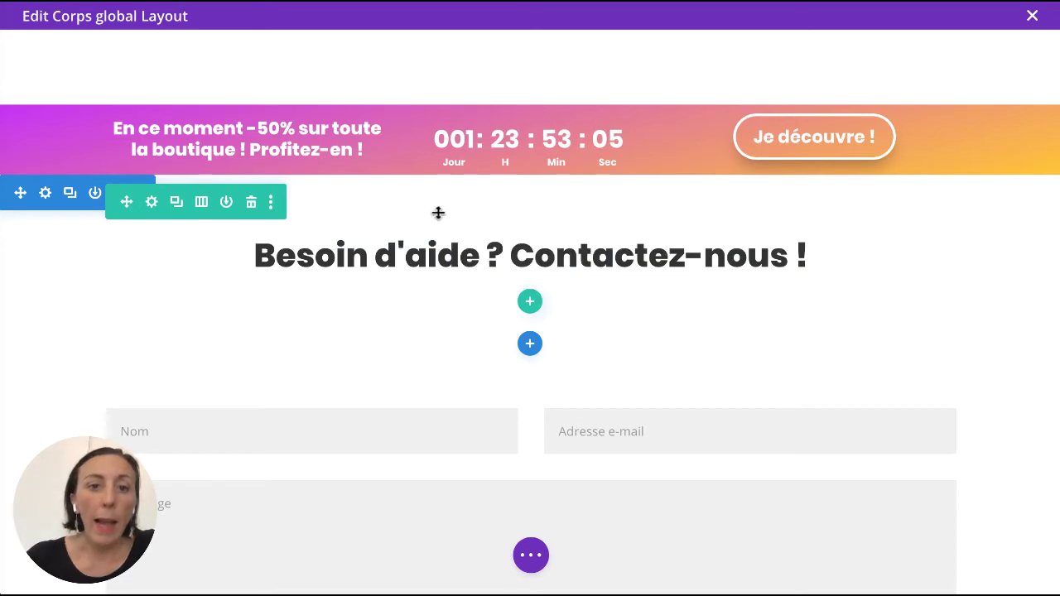
Step: Set the Sticky Position of the gradient banner section to Stick to Bottom in its Scroll Effects
{"action": "scroll", "coordinate": [436, 210], "scroll_direction": "up", "scroll_amount": 1}
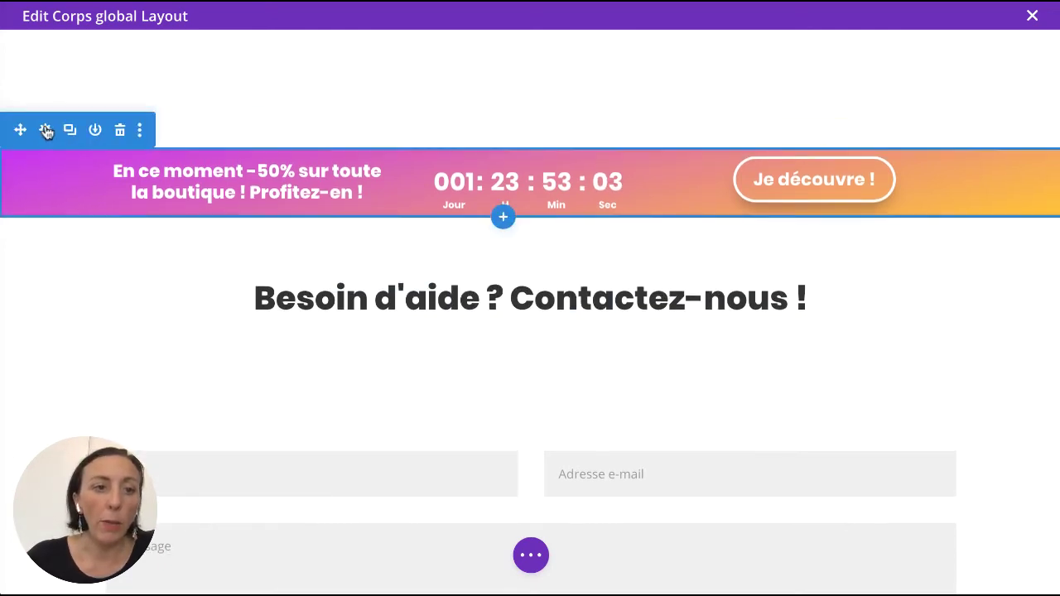
{"action": "left_click", "coordinate": [45, 133]}
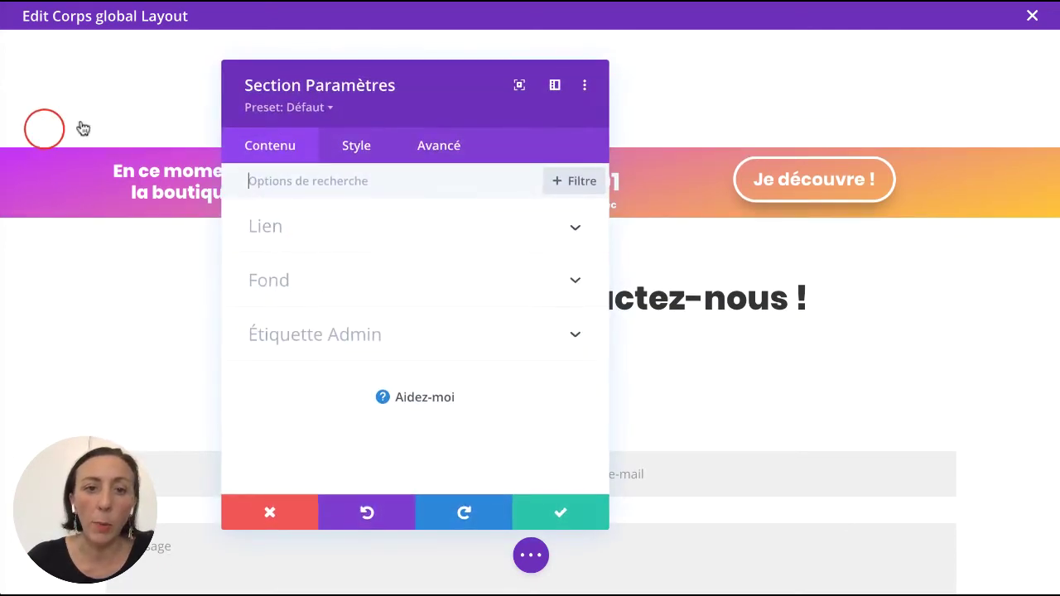
{"action": "left_click", "coordinate": [357, 148]}
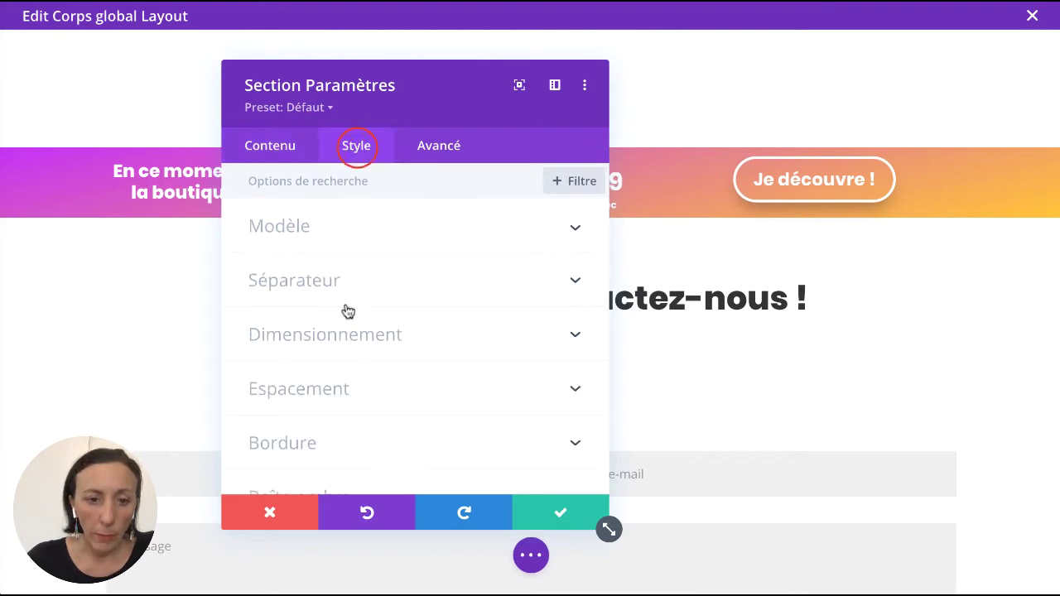
{"action": "scroll", "coordinate": [341, 433], "scroll_direction": "down", "scroll_amount": 2}
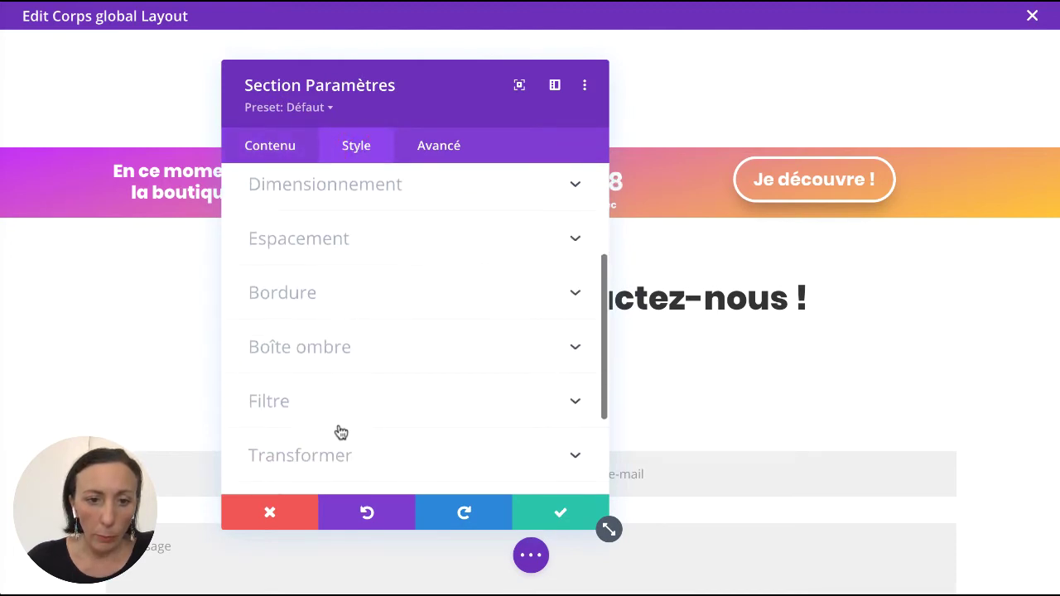
{"action": "left_click", "coordinate": [438, 149]}
{"action": "scroll", "coordinate": [375, 379], "scroll_direction": "down", "scroll_amount": 2}
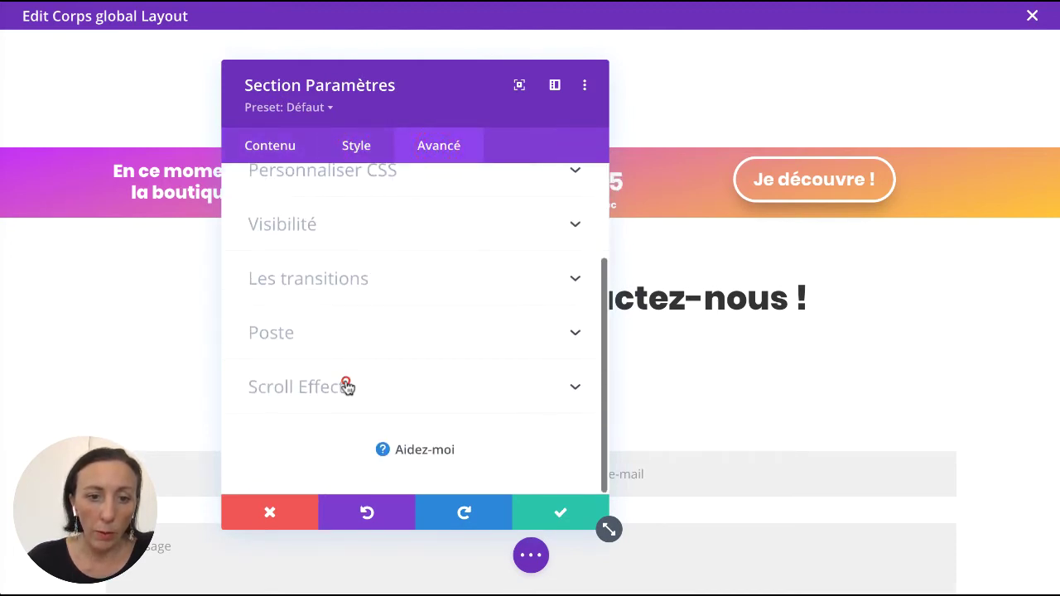
{"action": "left_click", "coordinate": [346, 387]}
{"action": "left_click", "coordinate": [354, 253]}
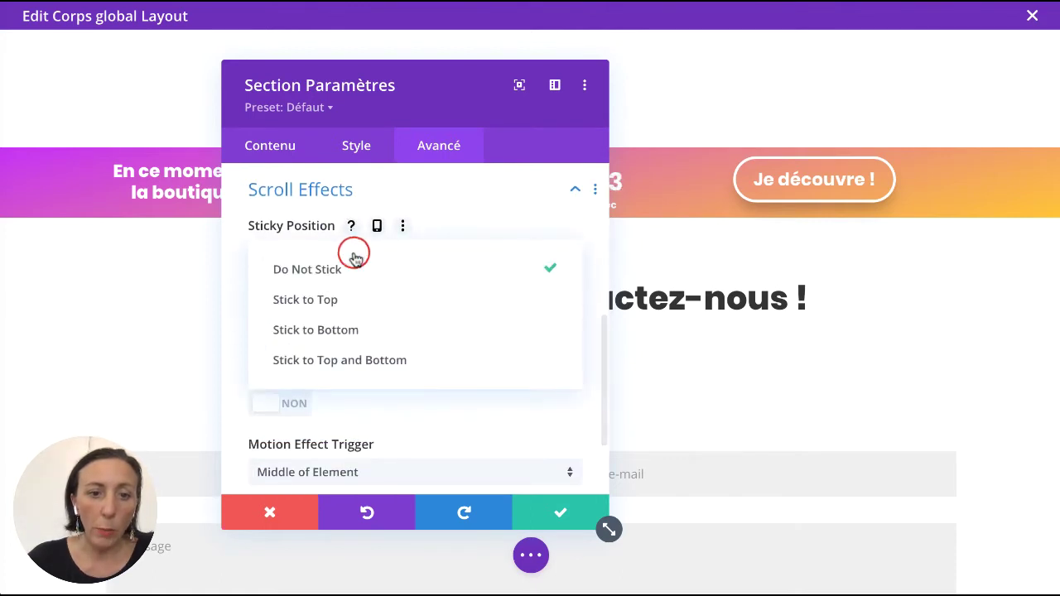
{"action": "left_click", "coordinate": [345, 330]}
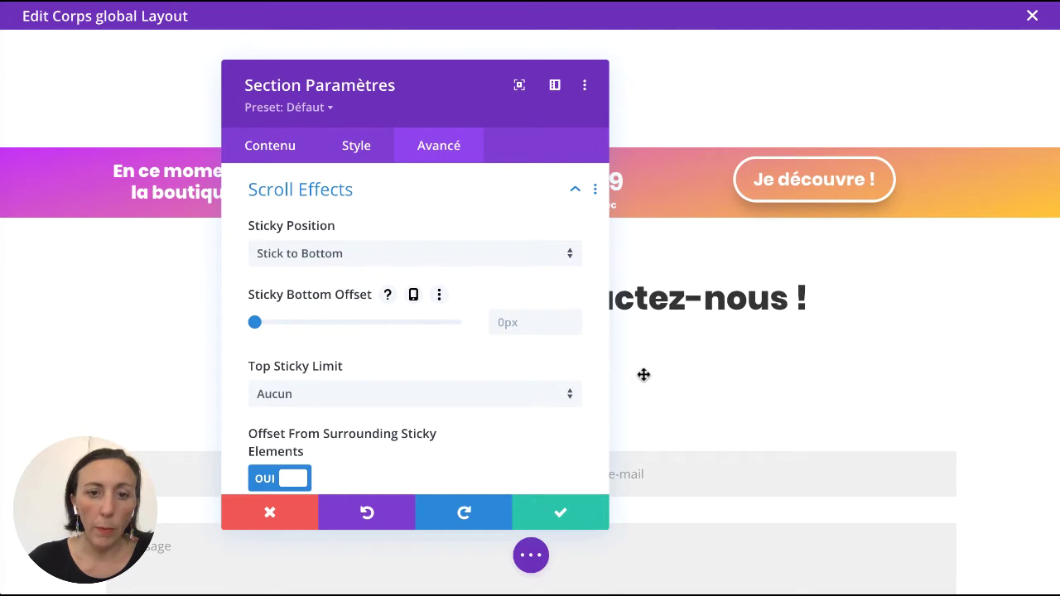
Step: Set the banner section's Top Sticky Limit to Body Area and save the section settings
{"action": "scroll", "coordinate": [644, 374], "scroll_direction": "down", "scroll_amount": 1}
{"action": "scroll", "coordinate": [723, 302], "scroll_direction": "up", "scroll_amount": 2}
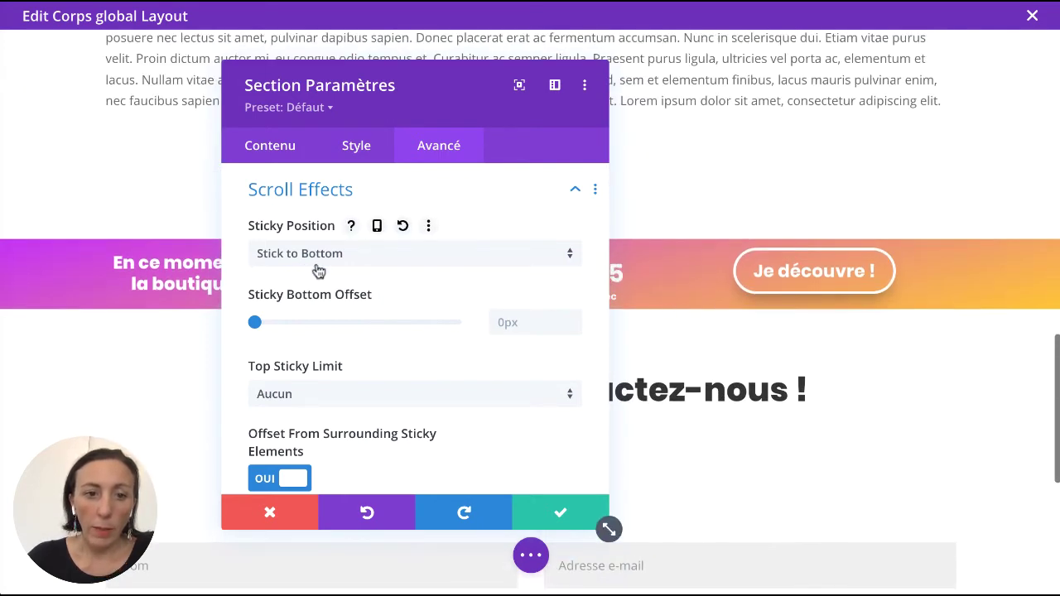
{"action": "left_click", "coordinate": [325, 406]}
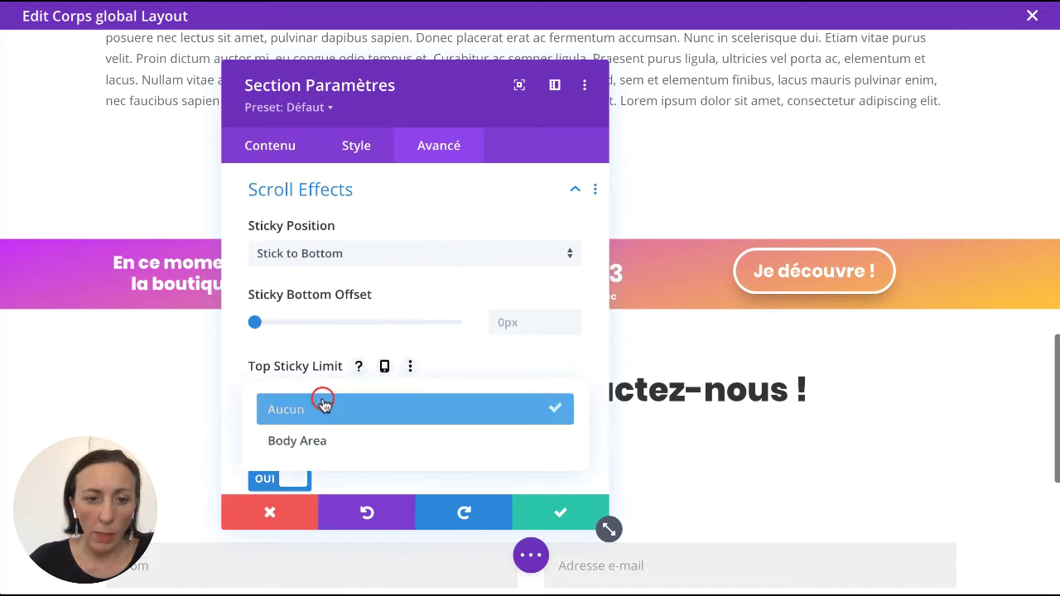
{"action": "left_click", "coordinate": [297, 441]}
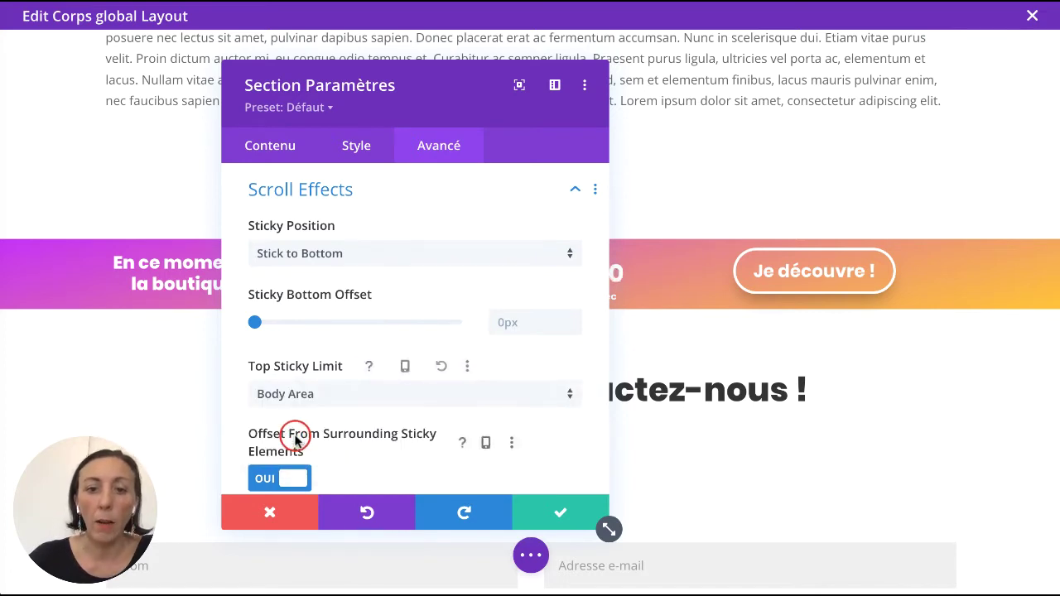
{"action": "left_click", "coordinate": [563, 522]}
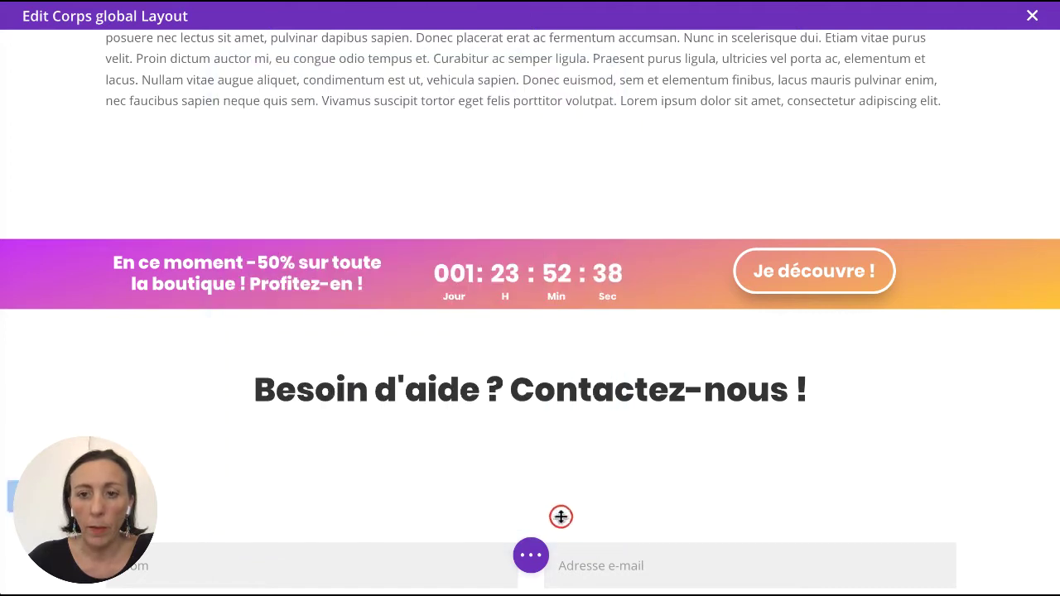
Step: Save and close the global body layout, and open the live site's home page
{"action": "left_click", "coordinate": [532, 558]}
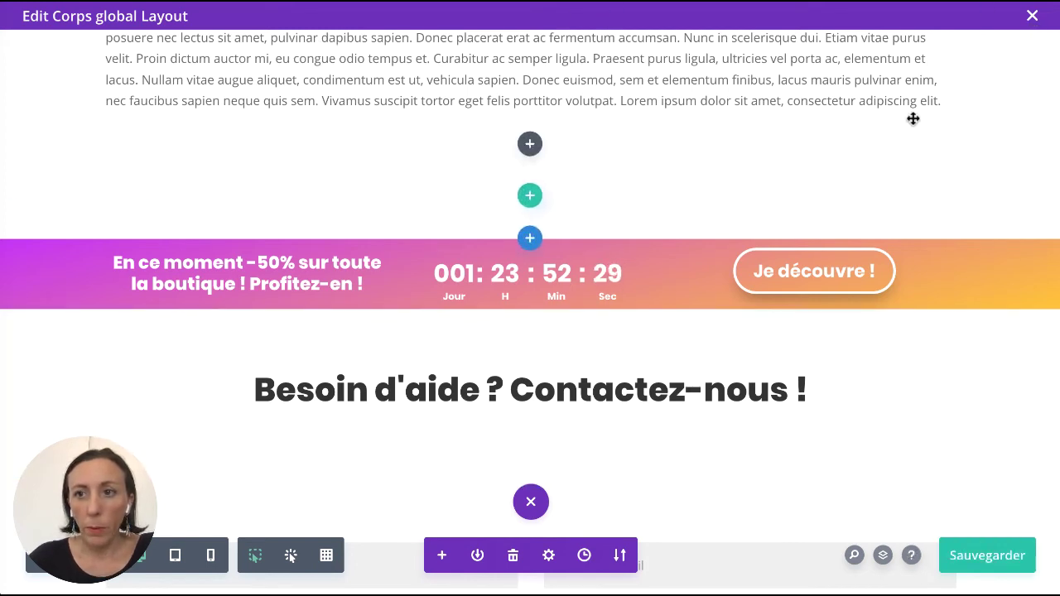
{"action": "left_click", "coordinate": [1034, 15]}
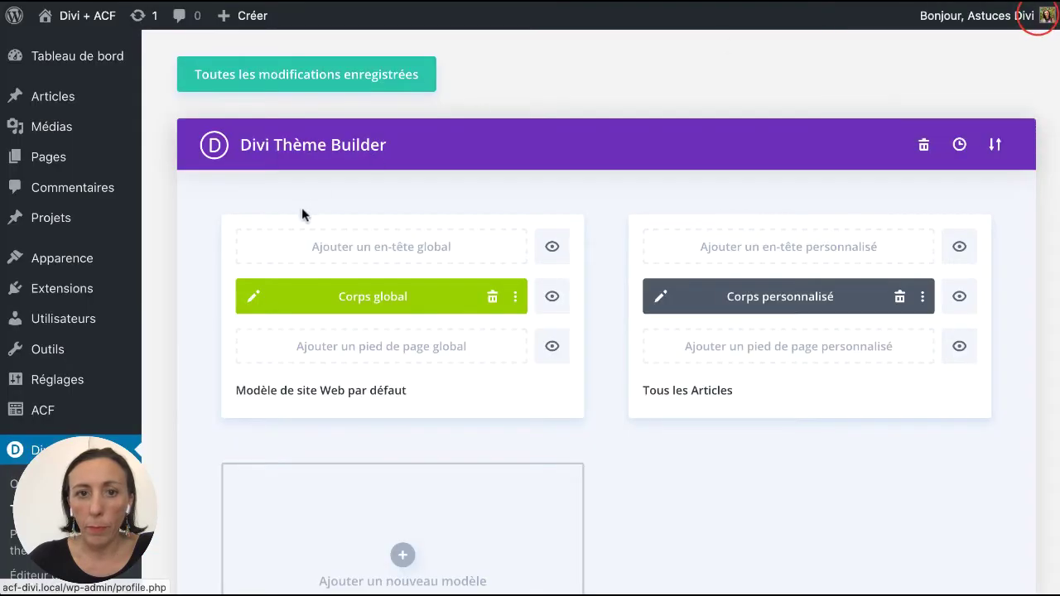
{"action": "left_click", "coordinate": [360, 75]}
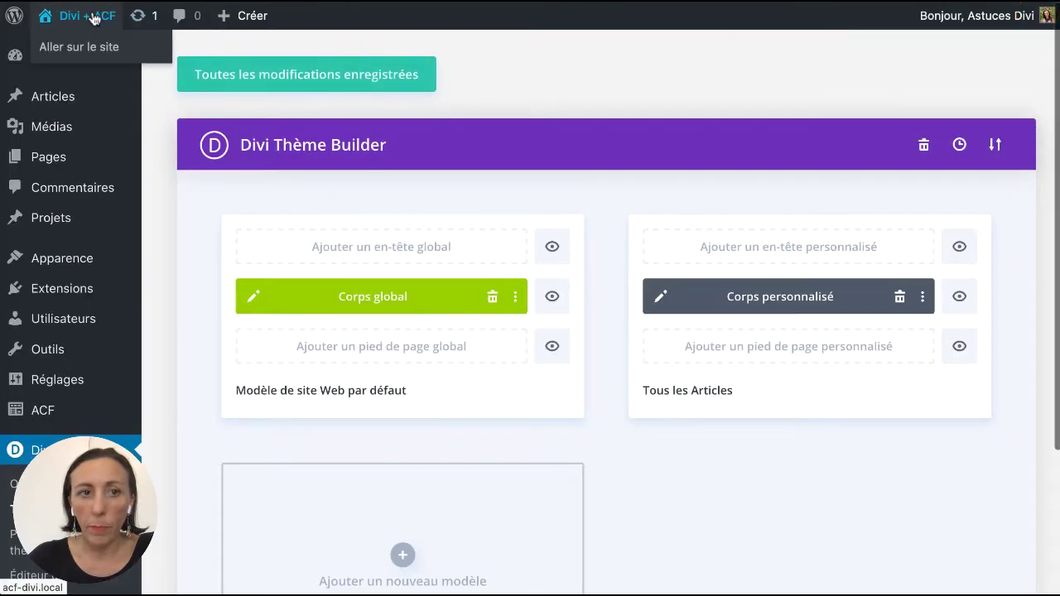
{"action": "right_click", "coordinate": [93, 18]}
{"action": "left_click", "coordinate": [120, 18]}
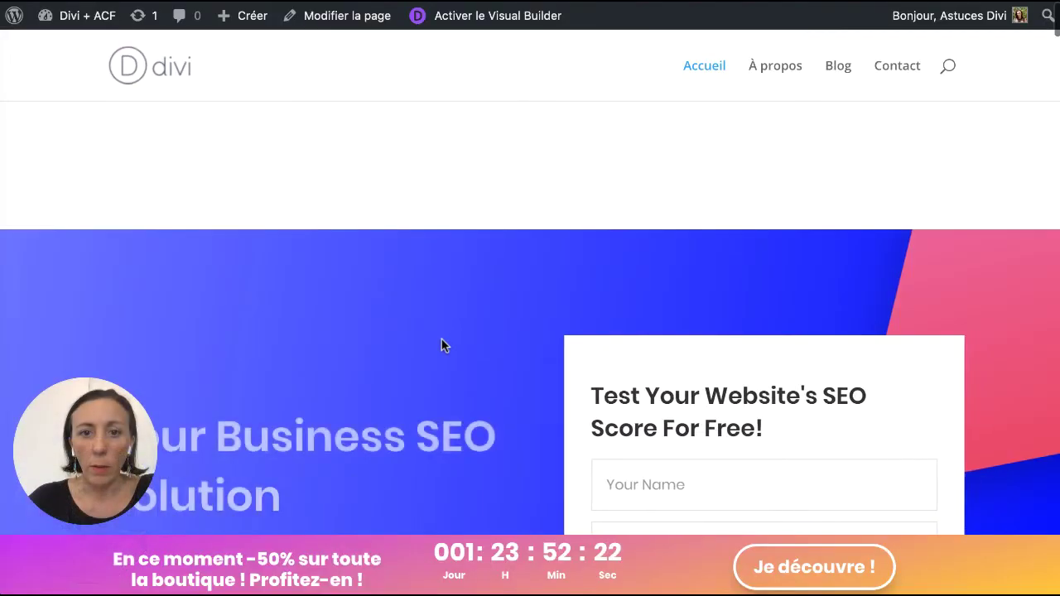
Step: Examine the promo banner's sticky behaviour along the whole home page, from the header to the contact form
{"action": "scroll", "coordinate": [442, 345], "scroll_direction": "down", "scroll_amount": 4}
{"action": "scroll", "coordinate": [441, 339], "scroll_direction": "down", "scroll_amount": 3}
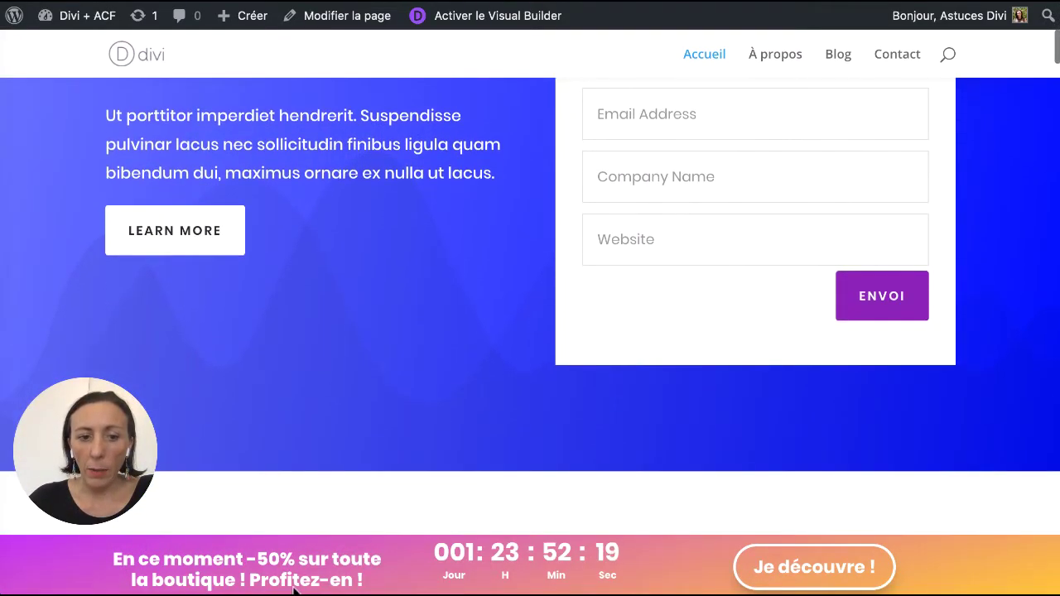
{"action": "scroll", "coordinate": [710, 507], "scroll_direction": "down", "scroll_amount": 8}
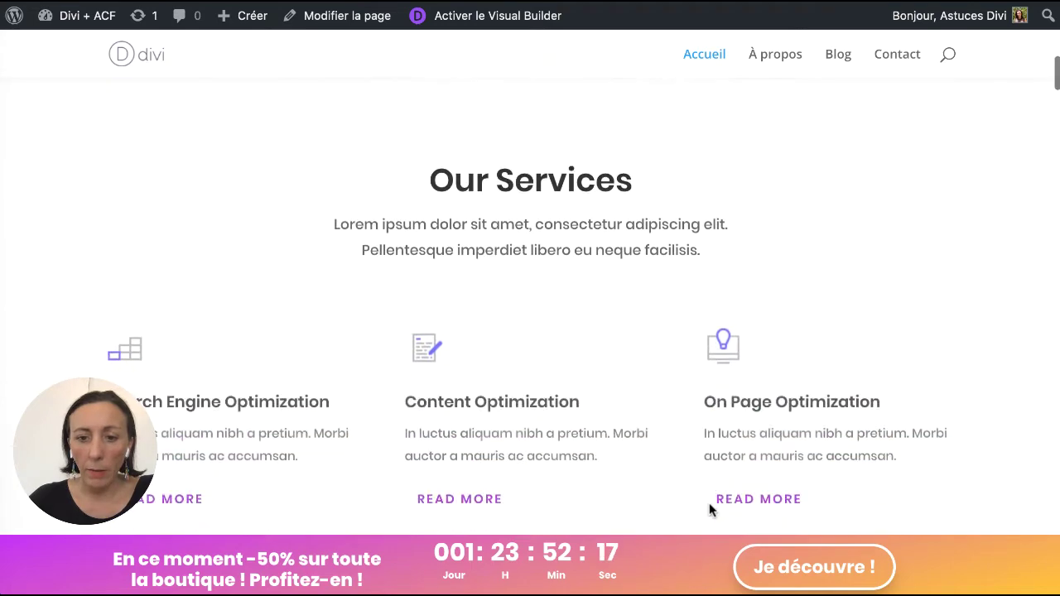
{"action": "scroll", "coordinate": [710, 503], "scroll_direction": "down", "scroll_amount": 2}
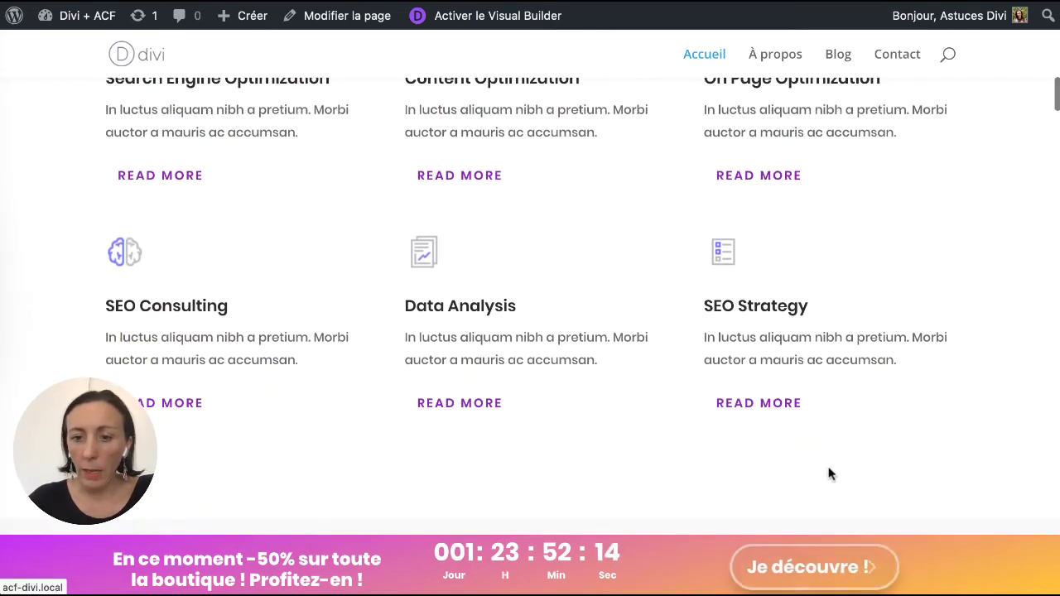
{"action": "scroll", "coordinate": [831, 473], "scroll_direction": "down", "scroll_amount": 10}
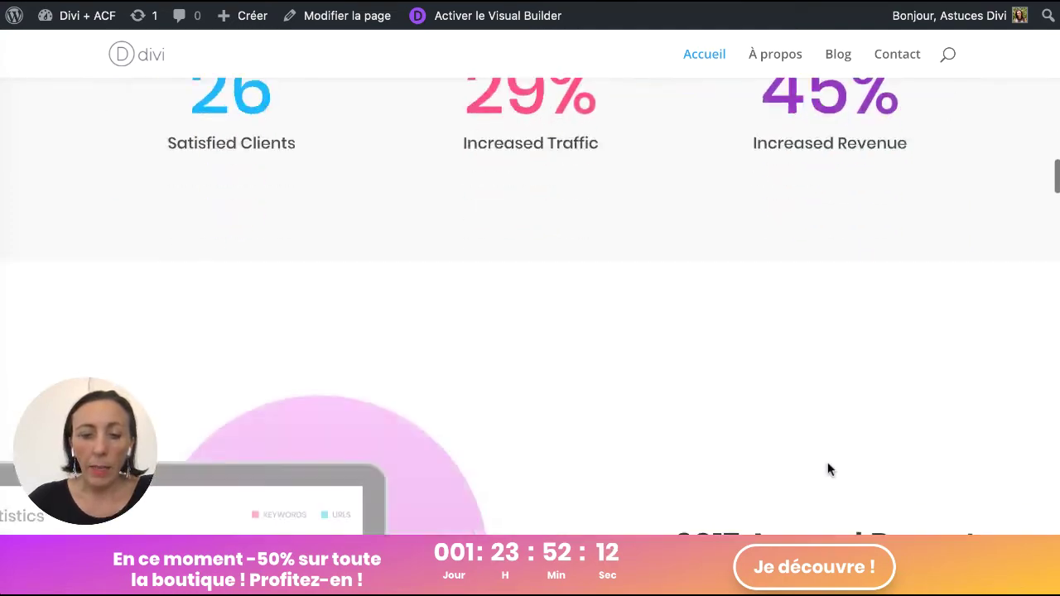
{"action": "scroll", "coordinate": [829, 470], "scroll_direction": "down", "scroll_amount": 15}
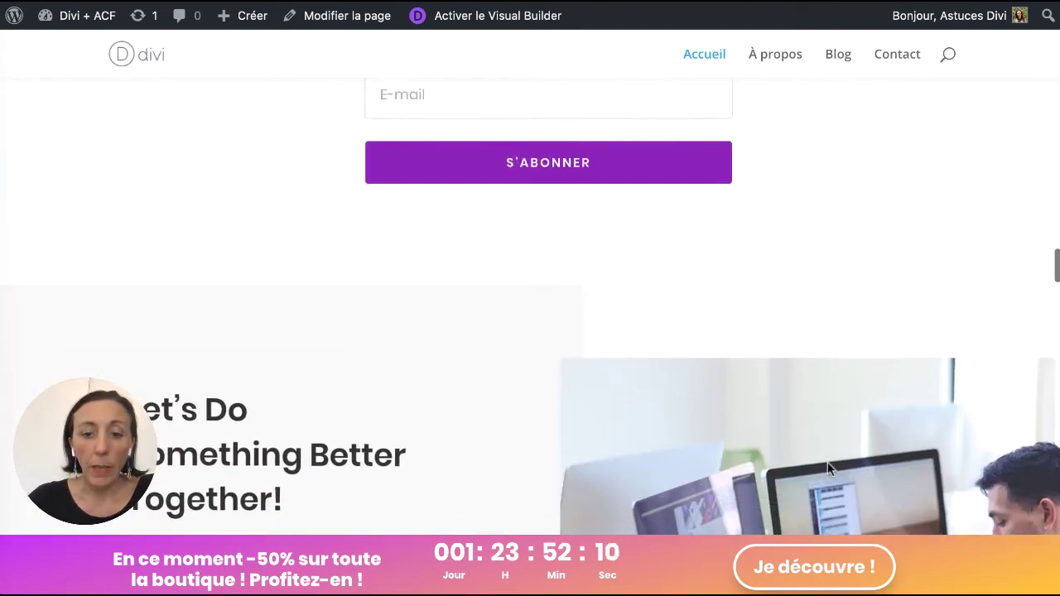
{"action": "scroll", "coordinate": [827, 468], "scroll_direction": "down", "scroll_amount": 15}
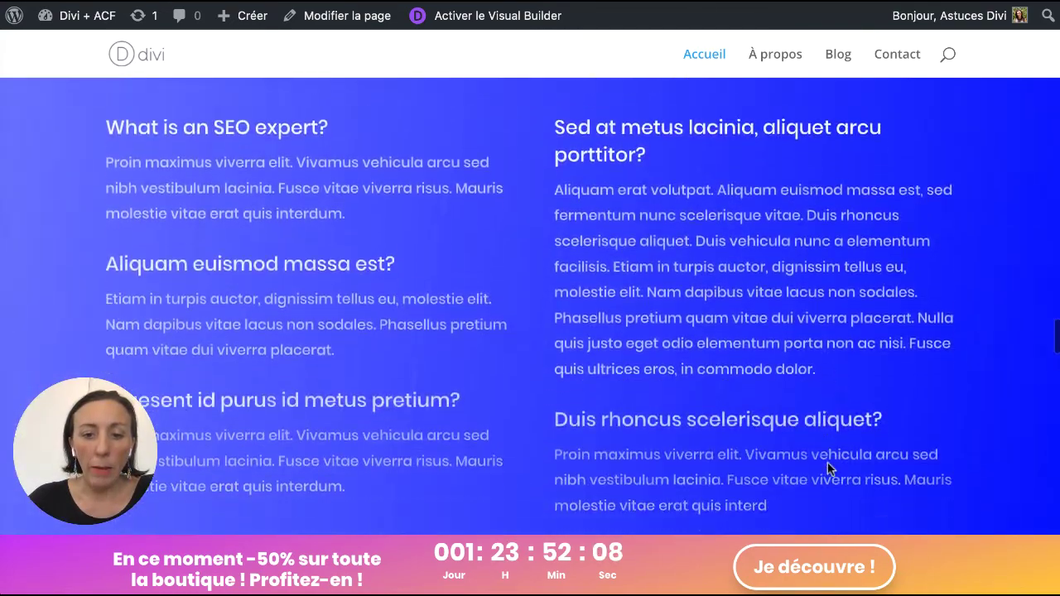
{"action": "scroll", "coordinate": [828, 469], "scroll_direction": "down", "scroll_amount": 10}
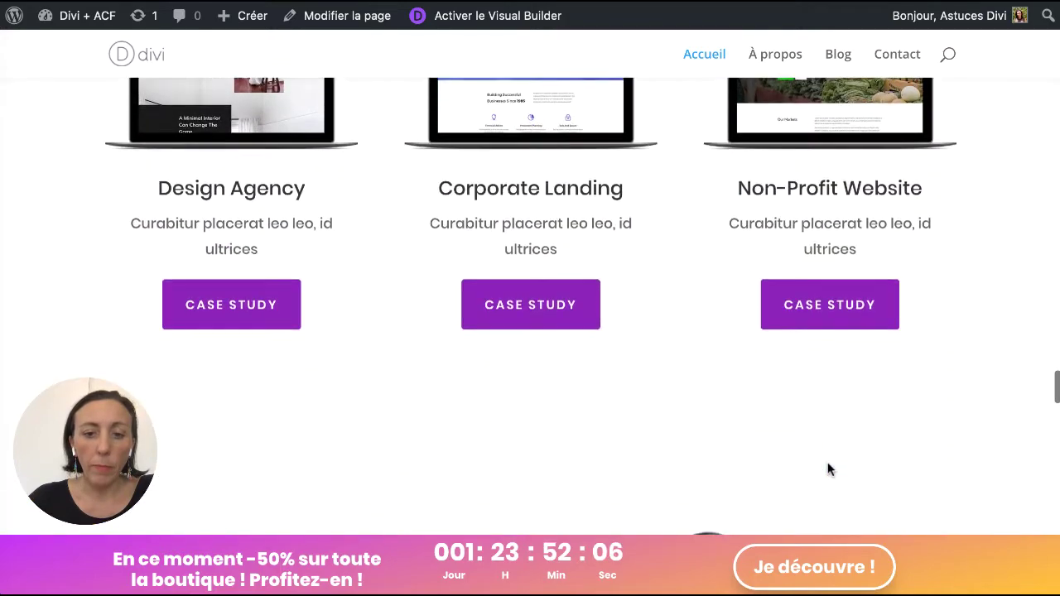
{"action": "scroll", "coordinate": [829, 470], "scroll_direction": "down", "scroll_amount": 10}
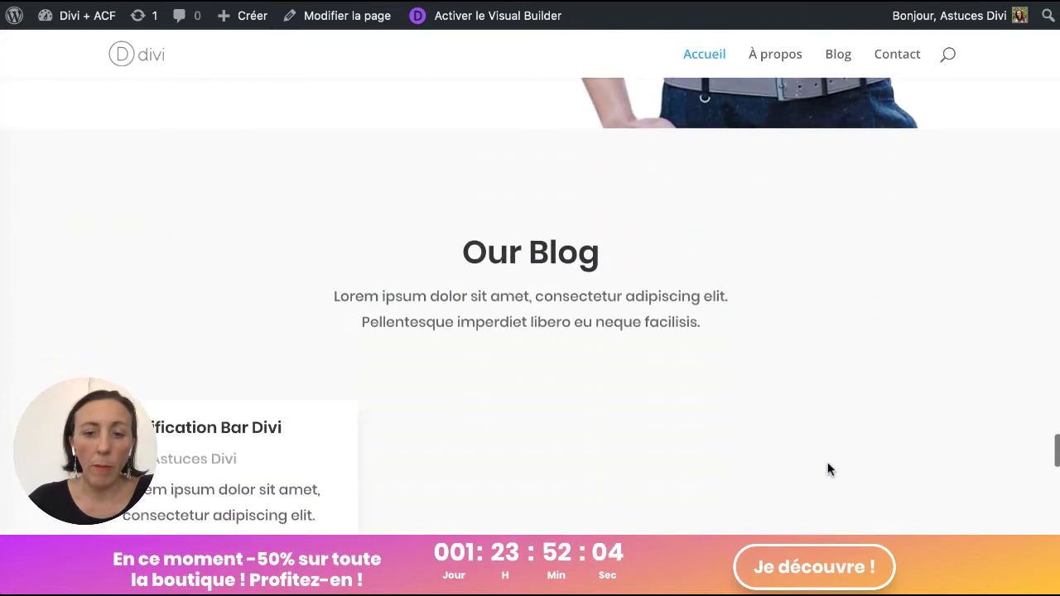
{"action": "scroll", "coordinate": [829, 470], "scroll_direction": "down", "scroll_amount": 10}
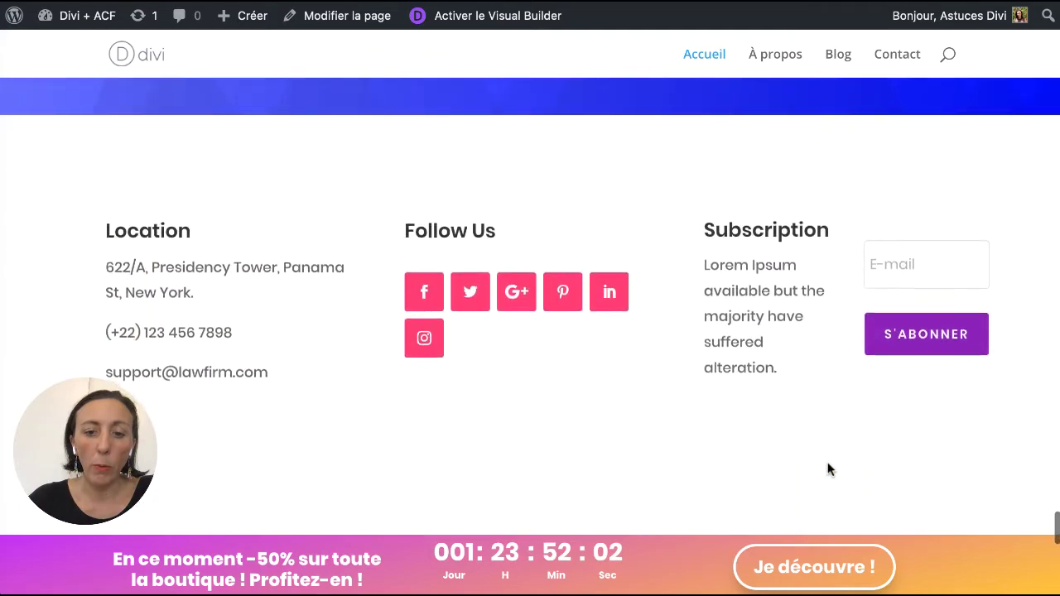
{"action": "scroll", "coordinate": [829, 470], "scroll_direction": "down", "scroll_amount": 8}
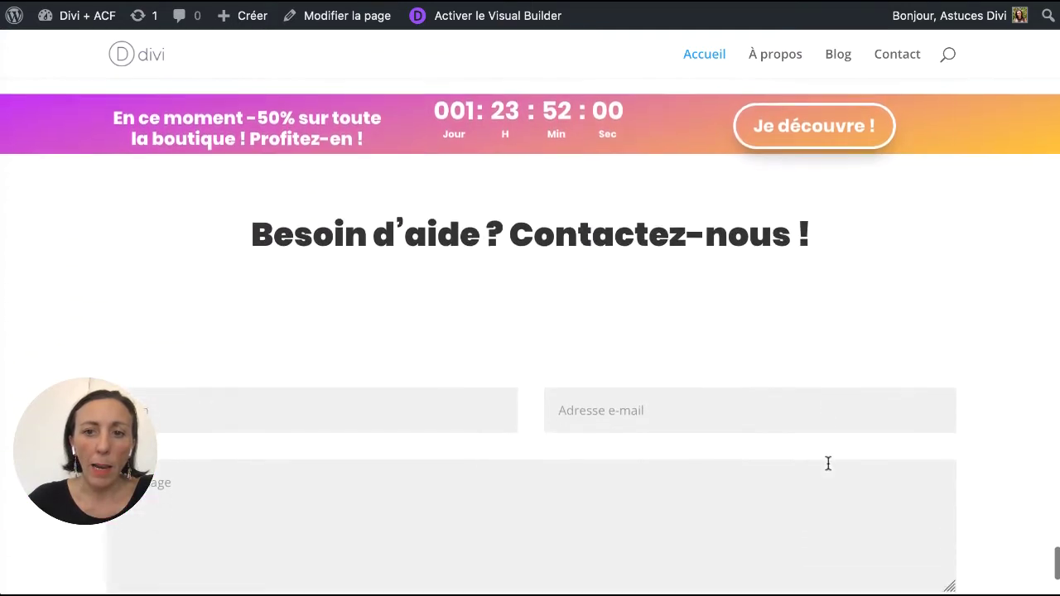
Step: Examine how the banner moves between its sticky position and its place above the contact form in both scroll directions
{"action": "scroll", "coordinate": [828, 464], "scroll_direction": "down", "scroll_amount": 2}
{"action": "scroll", "coordinate": [830, 469], "scroll_direction": "up", "scroll_amount": 8}
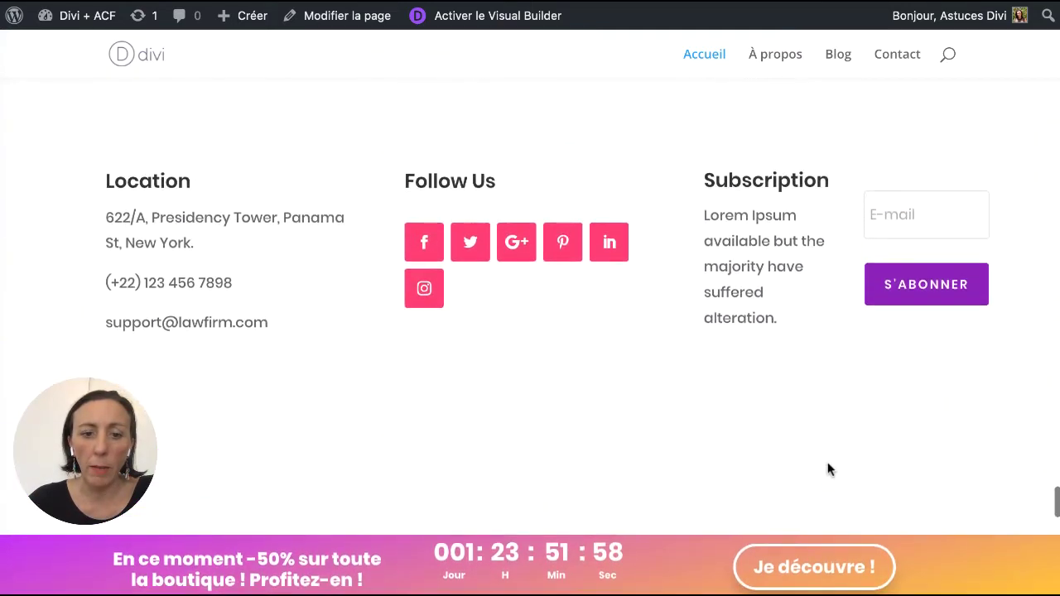
{"action": "scroll", "coordinate": [829, 470], "scroll_direction": "up", "scroll_amount": 3}
{"action": "scroll", "coordinate": [830, 470], "scroll_direction": "down", "scroll_amount": 2}
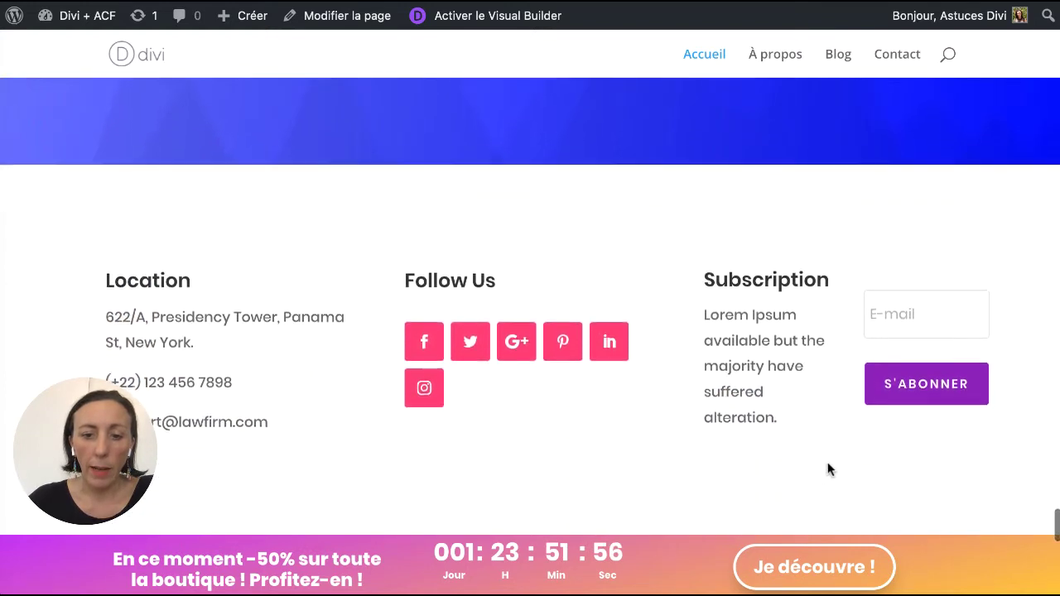
{"action": "scroll", "coordinate": [829, 470], "scroll_direction": "down", "scroll_amount": 4}
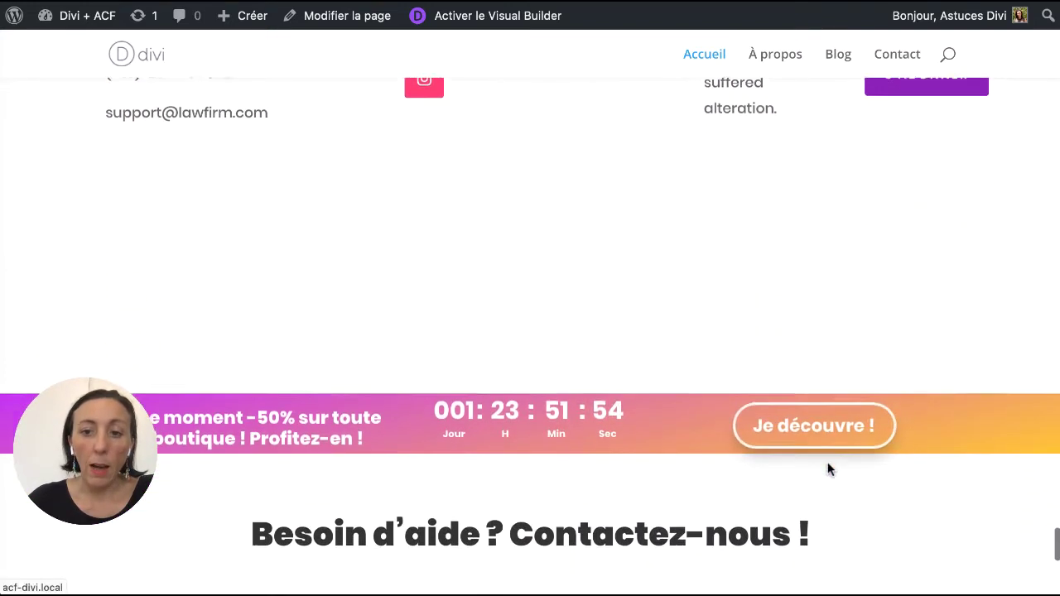
{"action": "scroll", "coordinate": [829, 470], "scroll_direction": "down", "scroll_amount": 1}
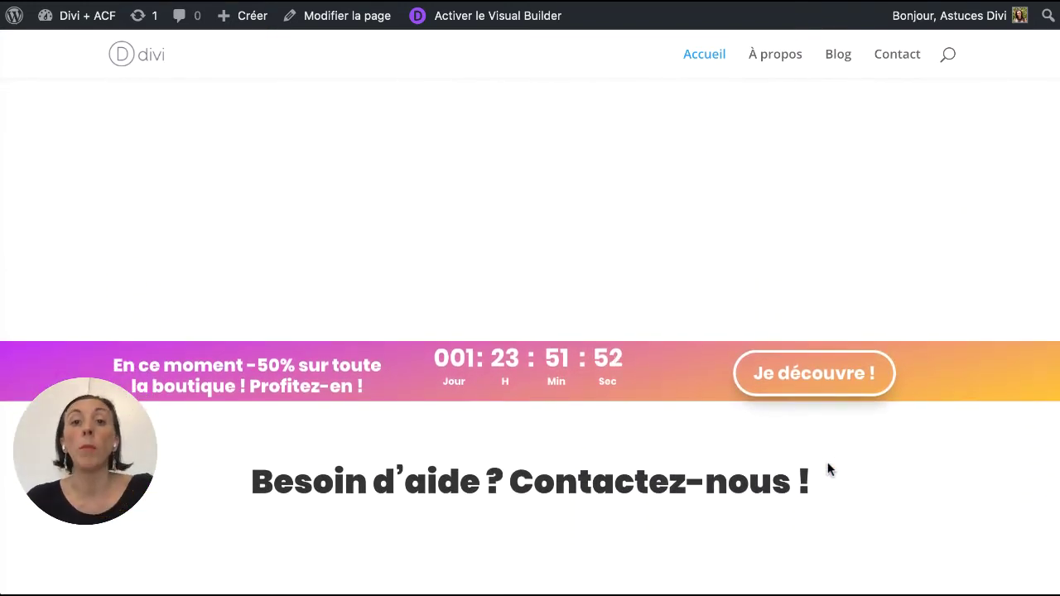
{"action": "scroll", "coordinate": [830, 470], "scroll_direction": "down", "scroll_amount": 1}
{"action": "scroll", "coordinate": [830, 469], "scroll_direction": "up", "scroll_amount": 3}
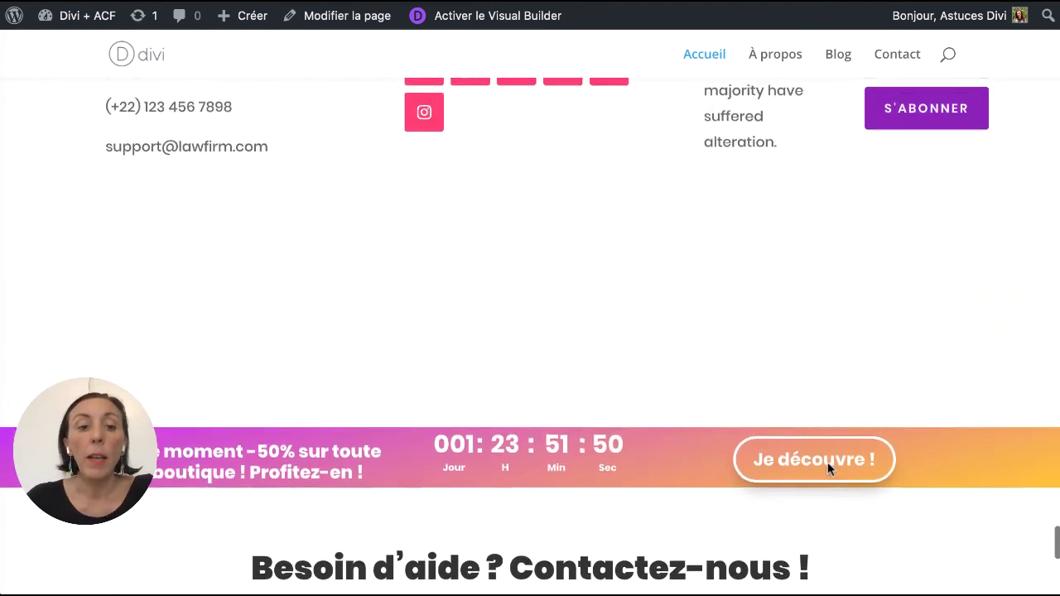
{"action": "scroll", "coordinate": [829, 470], "scroll_direction": "down", "scroll_amount": 6}
{"action": "scroll", "coordinate": [829, 470], "scroll_direction": "down", "scroll_amount": 4}
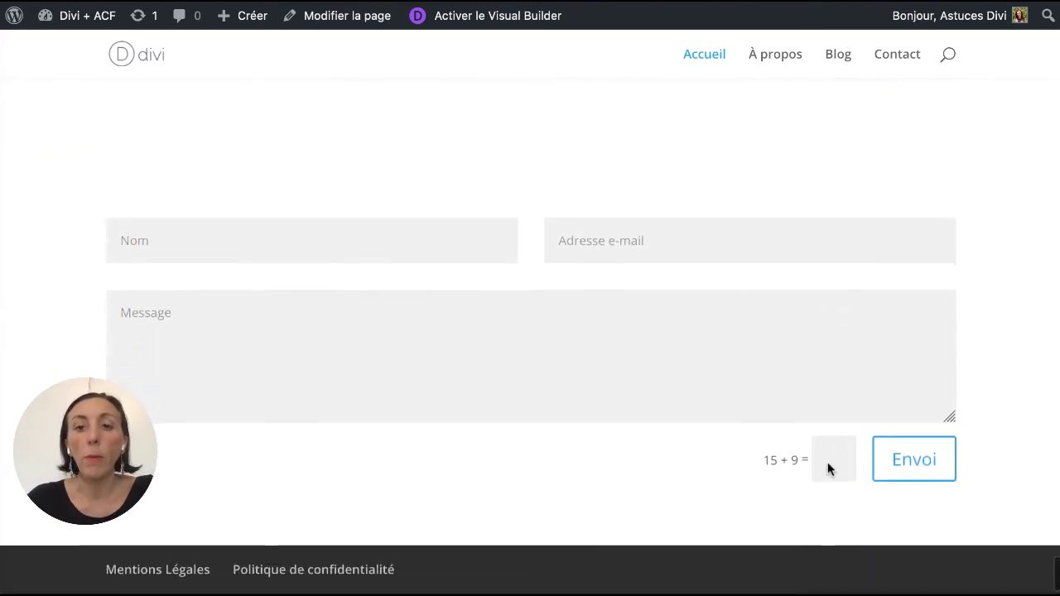
{"action": "scroll", "coordinate": [829, 469], "scroll_direction": "up", "scroll_amount": 8}
{"action": "scroll", "coordinate": [830, 470], "scroll_direction": "down", "scroll_amount": 6}
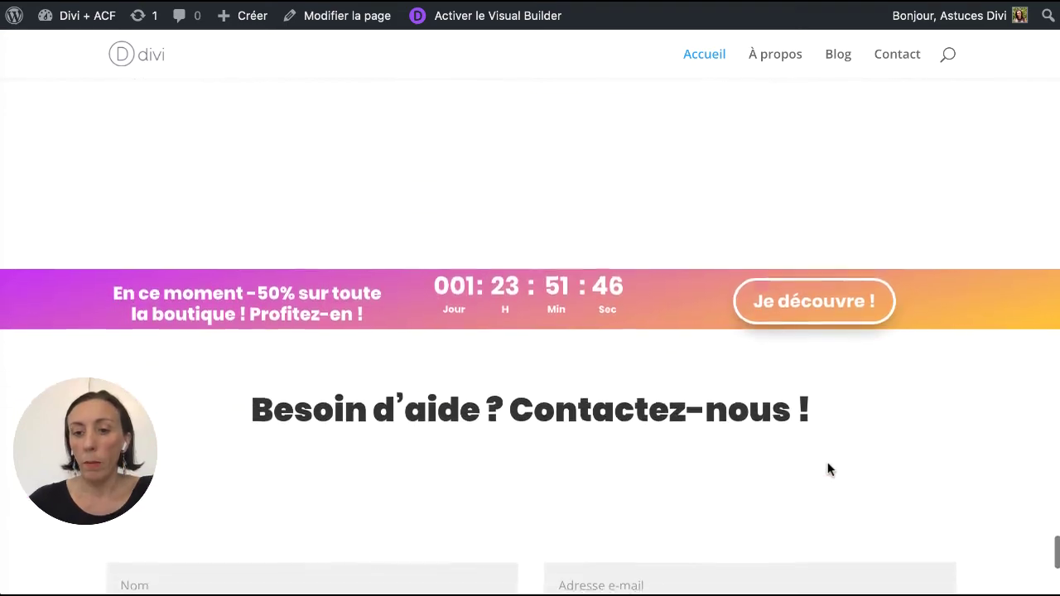
{"action": "scroll", "coordinate": [829, 470], "scroll_direction": "down", "scroll_amount": 4}
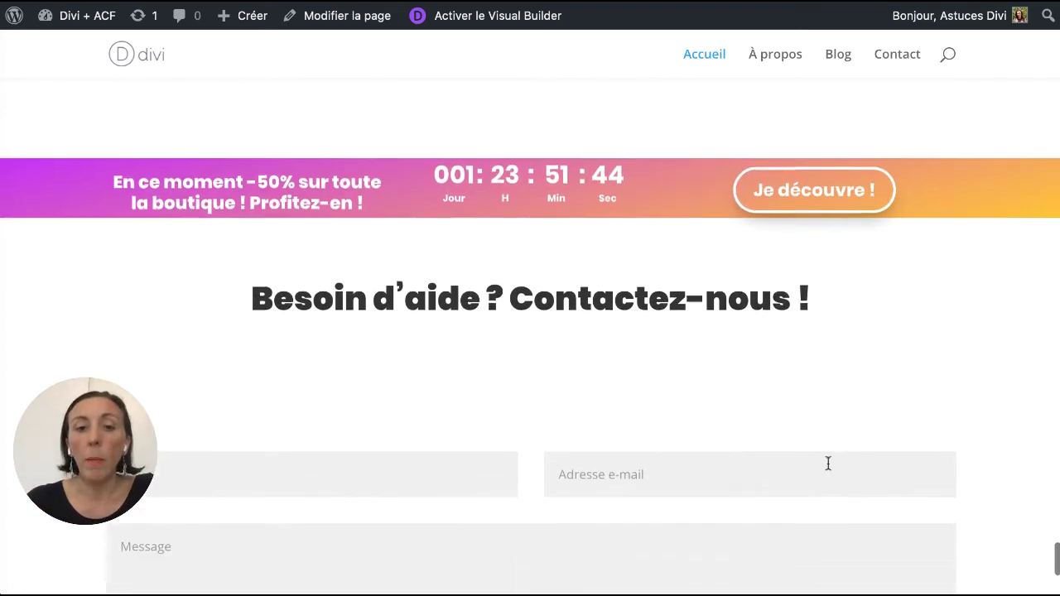
{"action": "scroll", "coordinate": [829, 469], "scroll_direction": "up", "scroll_amount": 9}
{"action": "scroll", "coordinate": [829, 470], "scroll_direction": "up", "scroll_amount": 15}
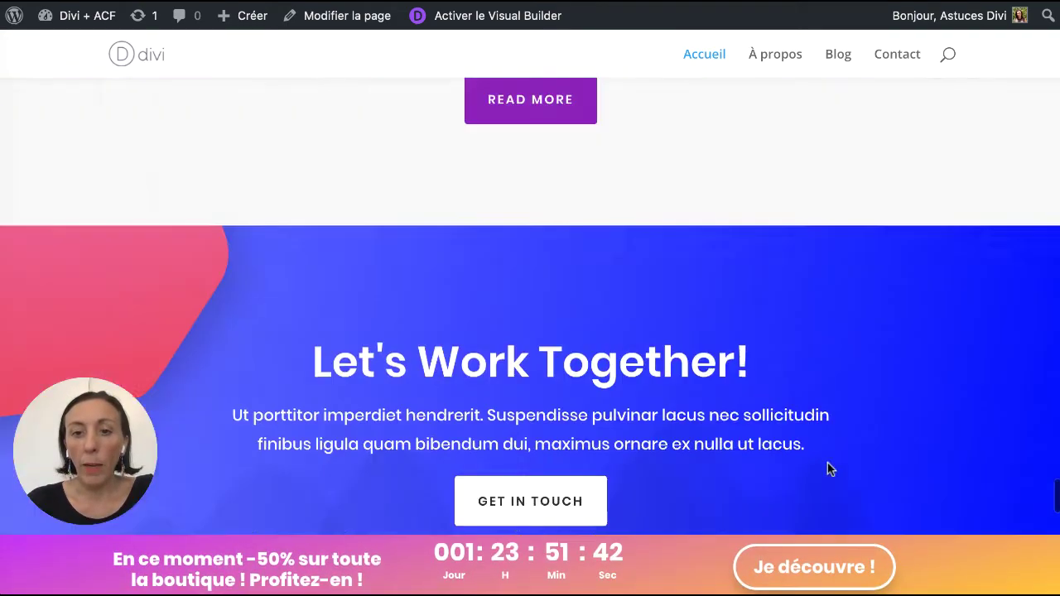
{"action": "scroll", "coordinate": [829, 470], "scroll_direction": "up", "scroll_amount": 8}
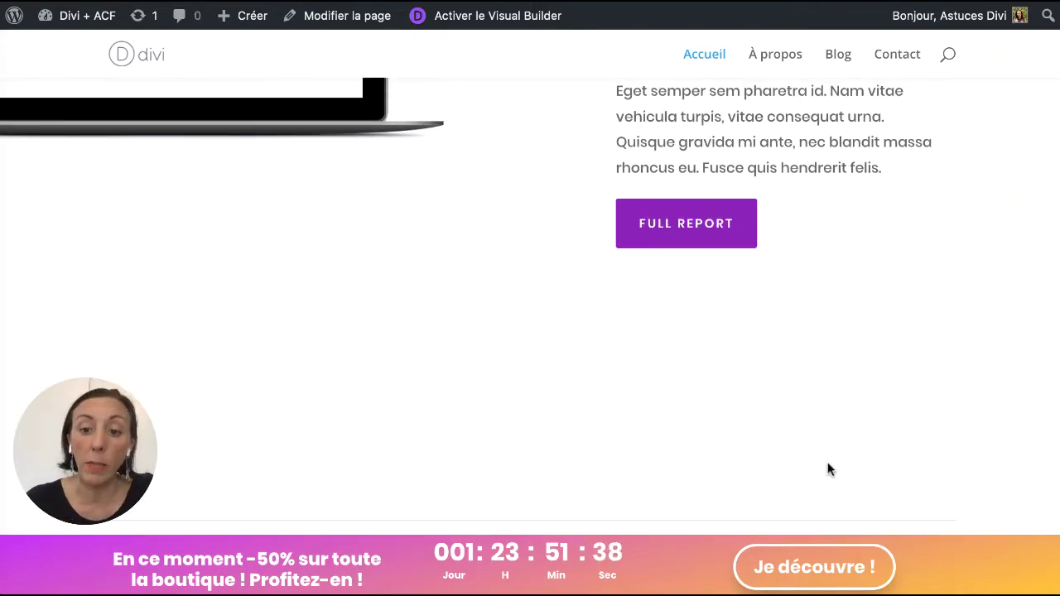
Step: Examine the sticky promo banner on the home page from the header down to its resting place above the contact form
{"action": "scroll", "coordinate": [829, 470], "scroll_direction": "up", "scroll_amount": 15}
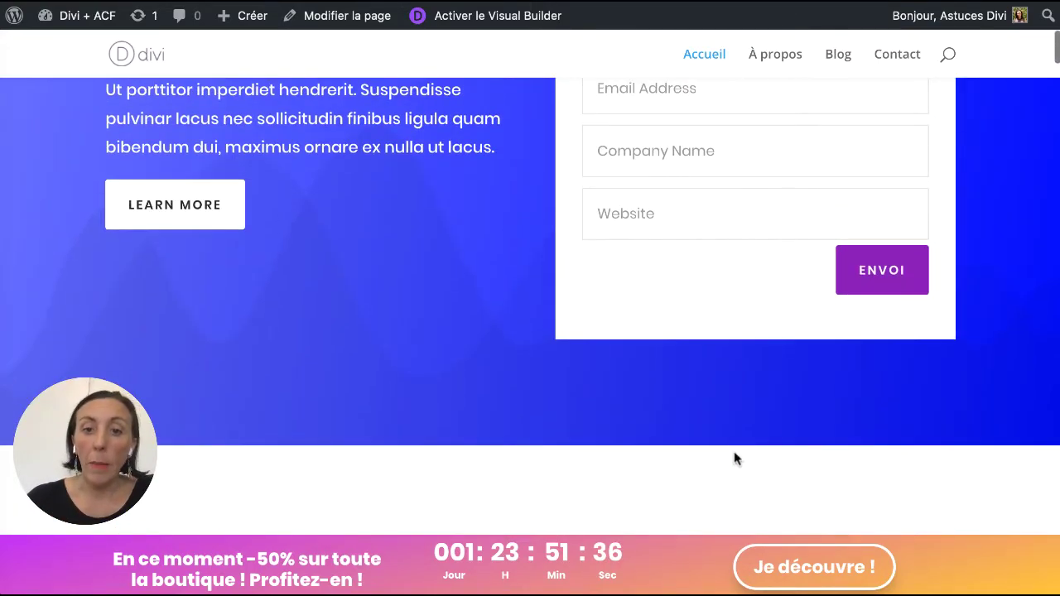
{"action": "scroll", "coordinate": [776, 477], "scroll_direction": "up", "scroll_amount": 5}
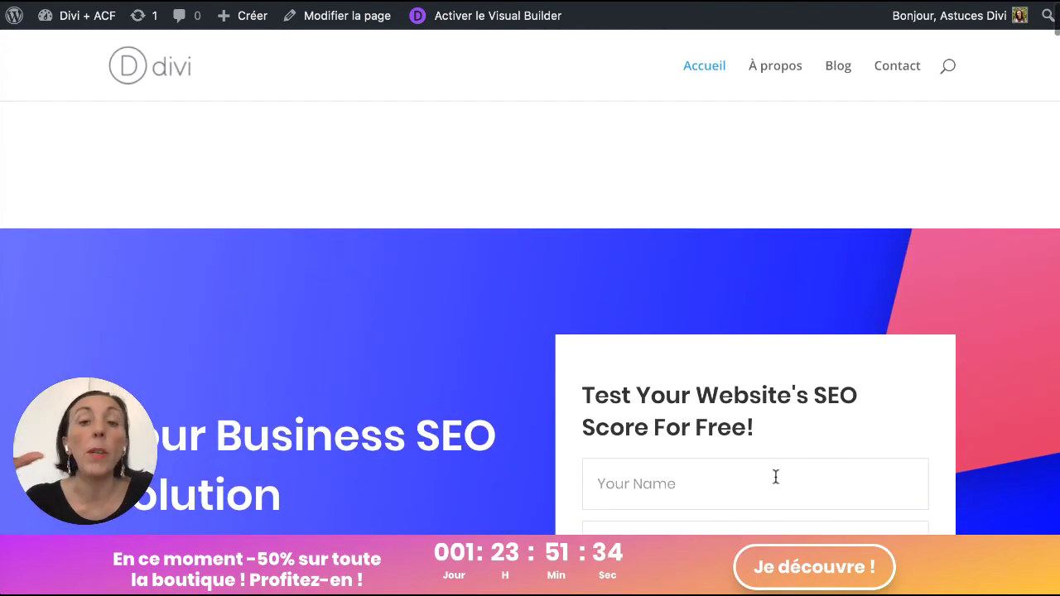
{"action": "scroll", "coordinate": [814, 294], "scroll_direction": "down", "scroll_amount": 15}
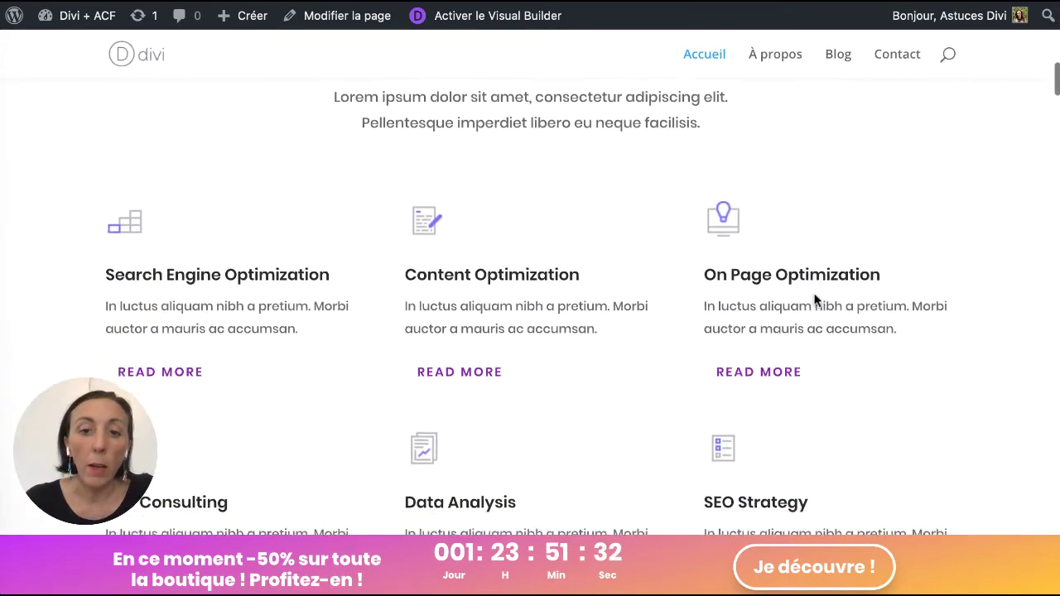
{"action": "scroll", "coordinate": [814, 294], "scroll_direction": "down", "scroll_amount": 15}
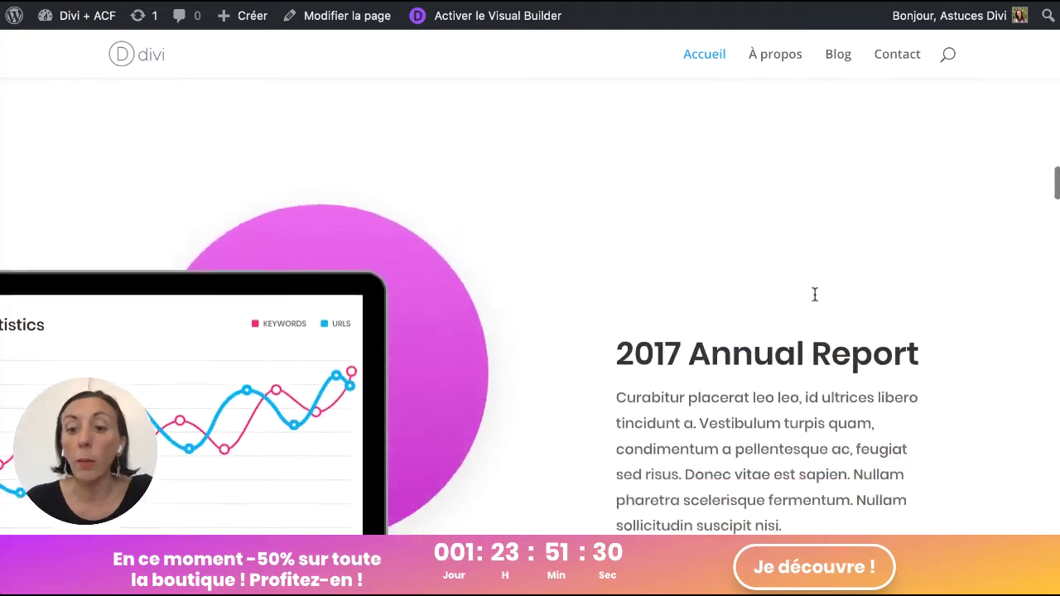
{"action": "scroll", "coordinate": [814, 300], "scroll_direction": "down", "scroll_amount": 20}
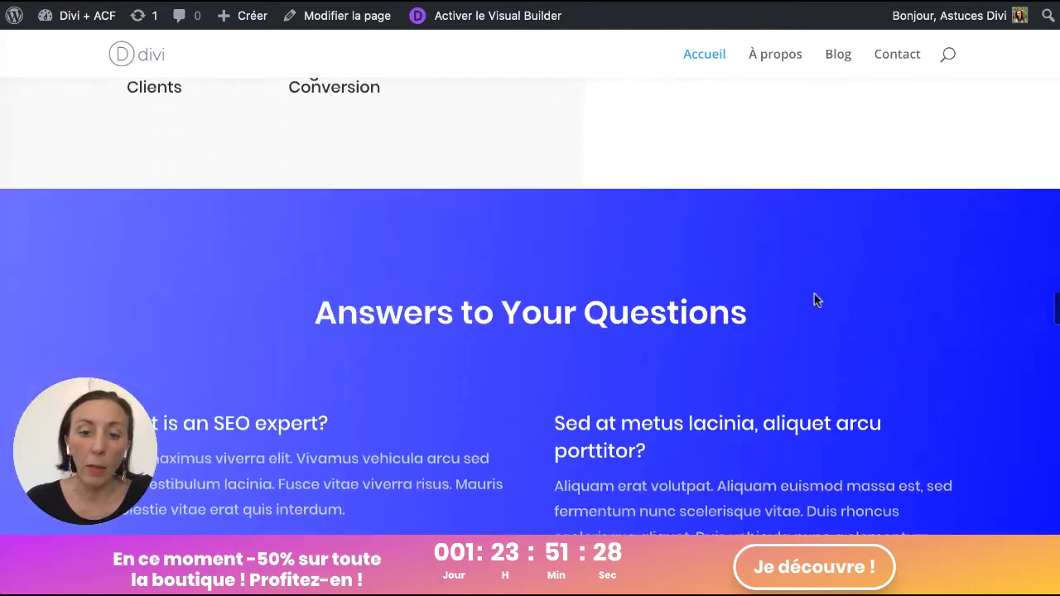
{"action": "scroll", "coordinate": [817, 302], "scroll_direction": "down", "scroll_amount": 20}
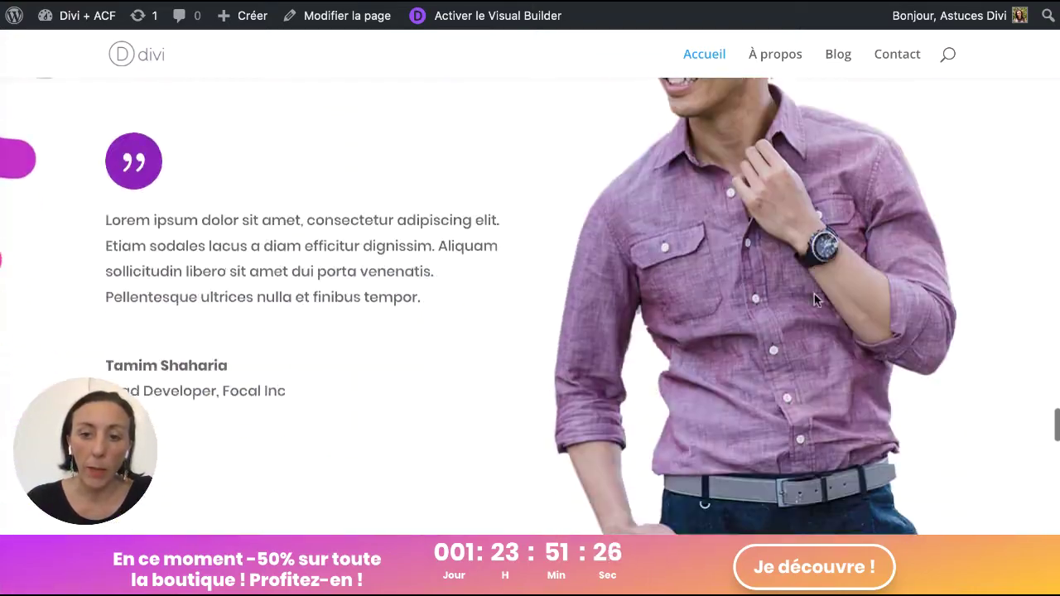
{"action": "scroll", "coordinate": [814, 296], "scroll_direction": "down", "scroll_amount": 12}
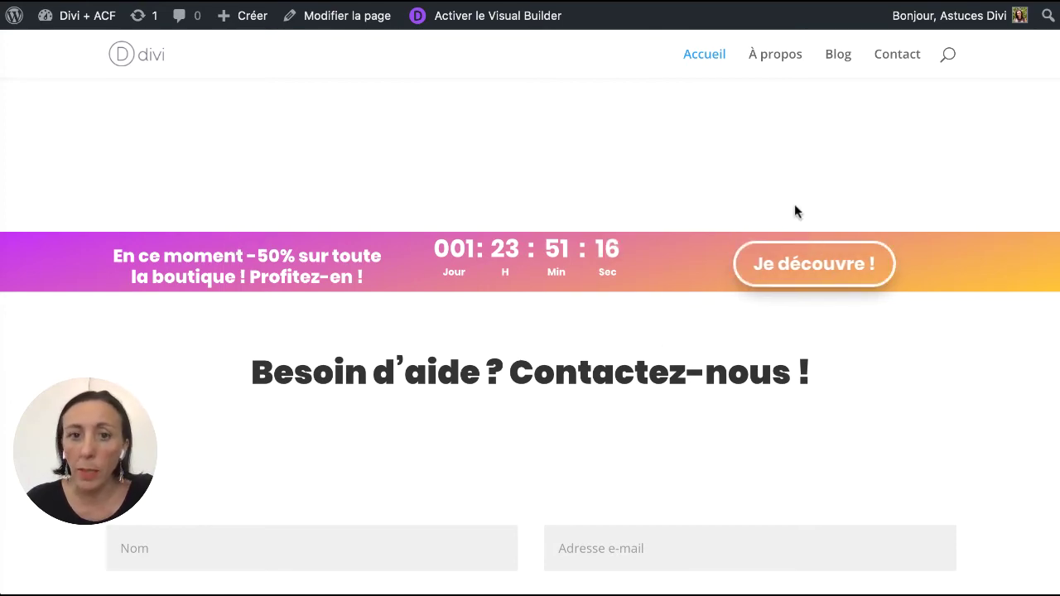
{"action": "scroll", "coordinate": [674, 128], "scroll_direction": "up", "scroll_amount": 5}
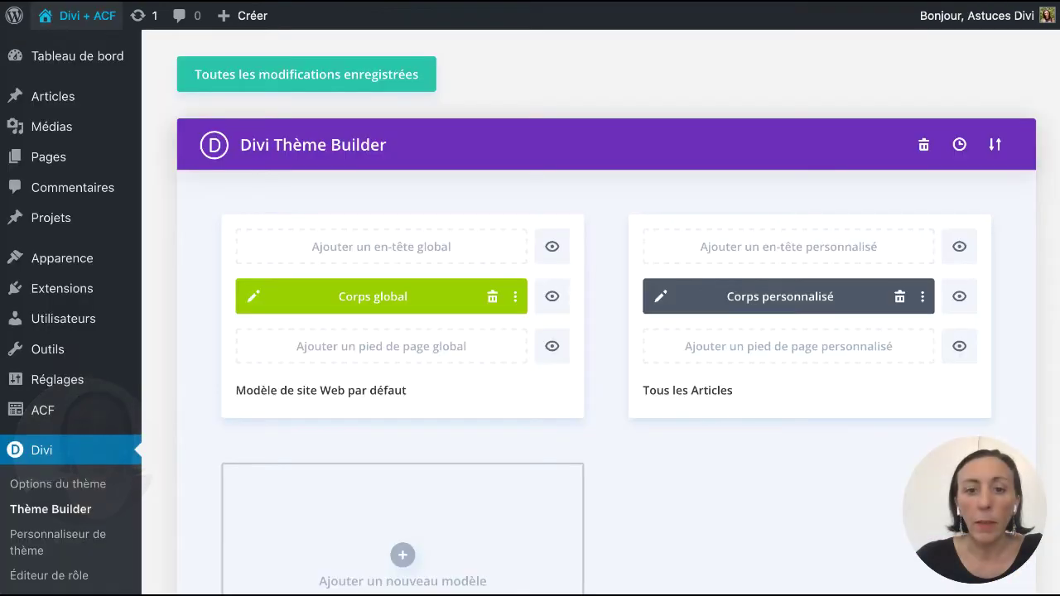
Step: Reopen the global body layout, reduce the top margin of the "Je découvre !" button and save its settings
{"action": "left_click", "coordinate": [252, 298]}
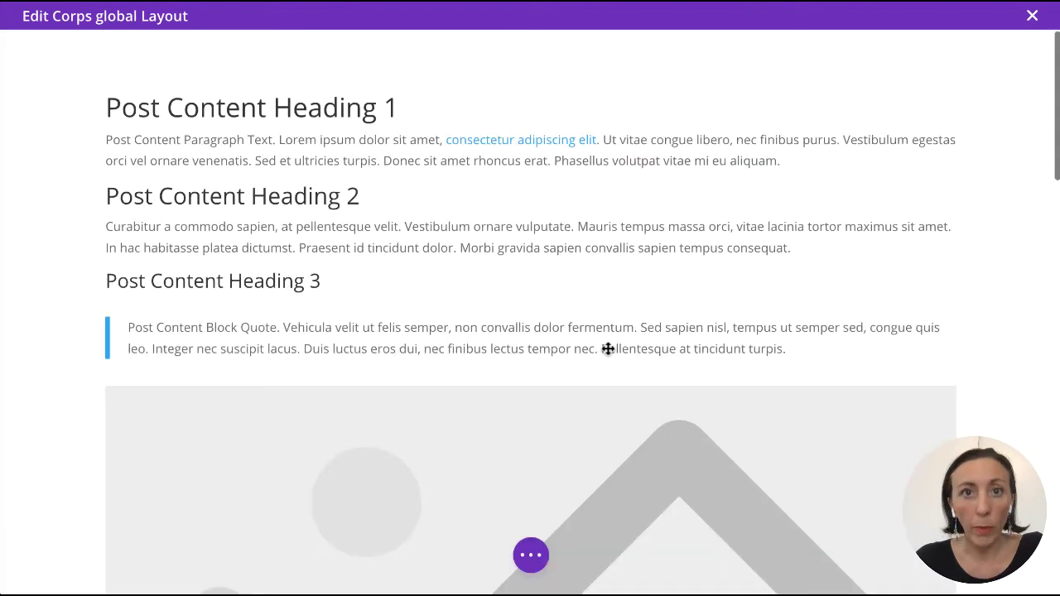
{"action": "scroll", "coordinate": [605, 349], "scroll_direction": "down", "scroll_amount": 3}
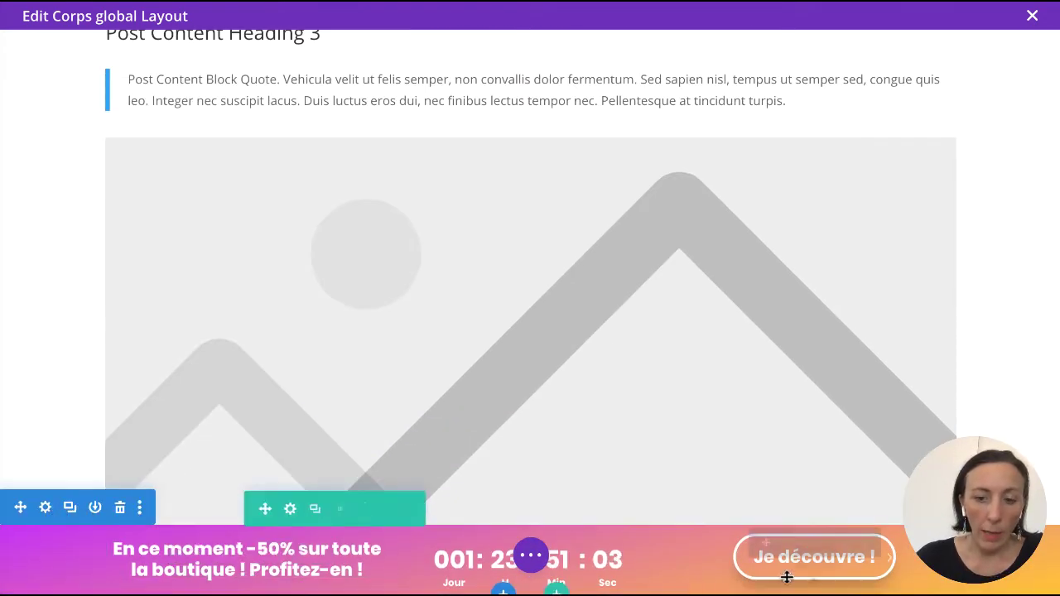
{"action": "left_click", "coordinate": [782, 544]}
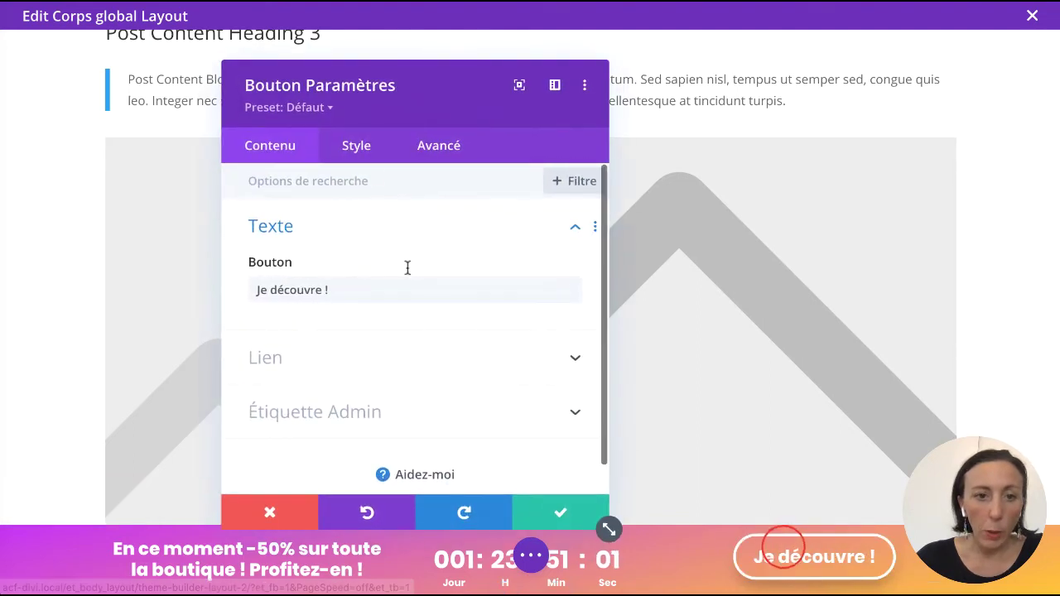
{"action": "left_click", "coordinate": [363, 149]}
{"action": "left_click", "coordinate": [322, 394]}
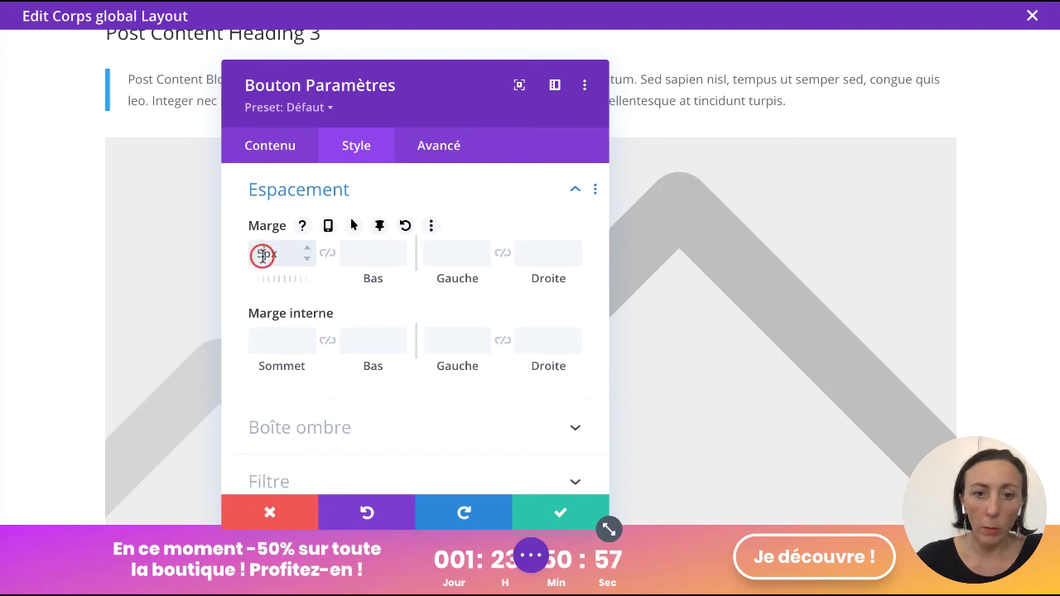
{"action": "left_click", "coordinate": [544, 507]}
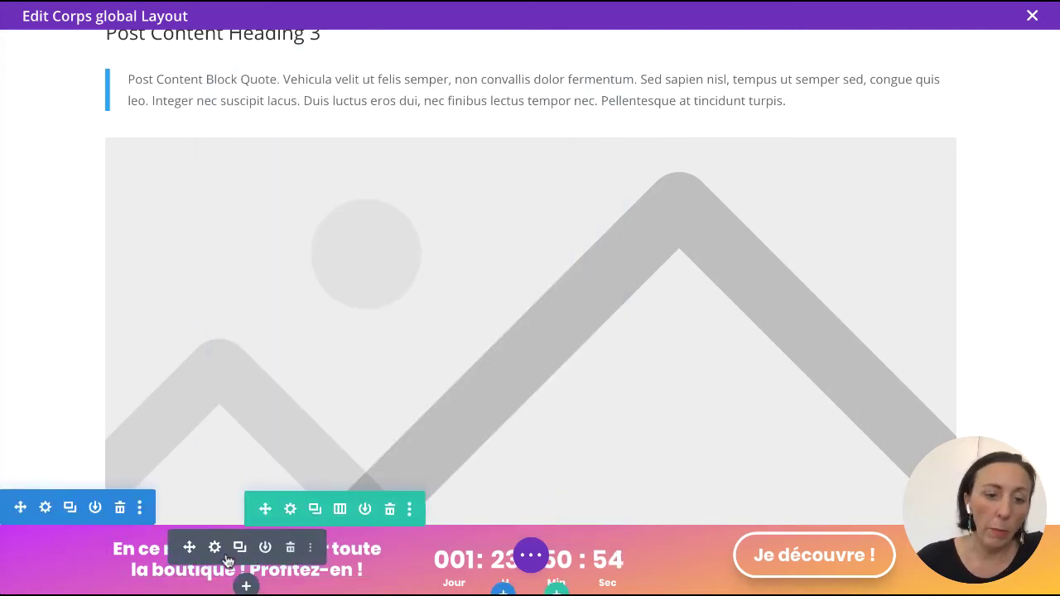
Step: Set the top margin of the banner's promo text to 5px and save the text settings
{"action": "left_click", "coordinate": [215, 549]}
{"action": "left_click", "coordinate": [360, 146]}
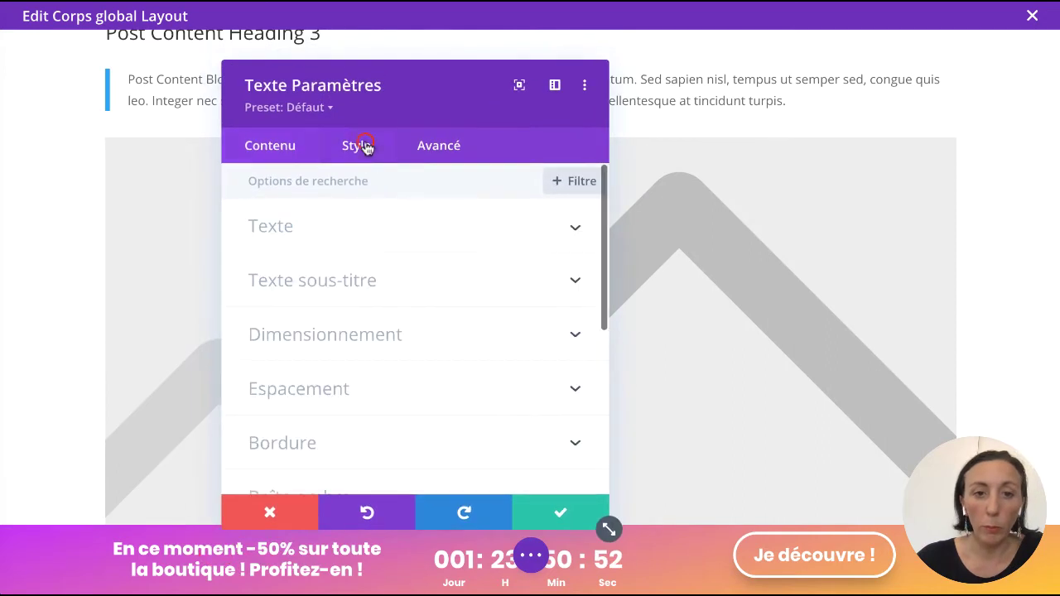
{"action": "left_click", "coordinate": [313, 393]}
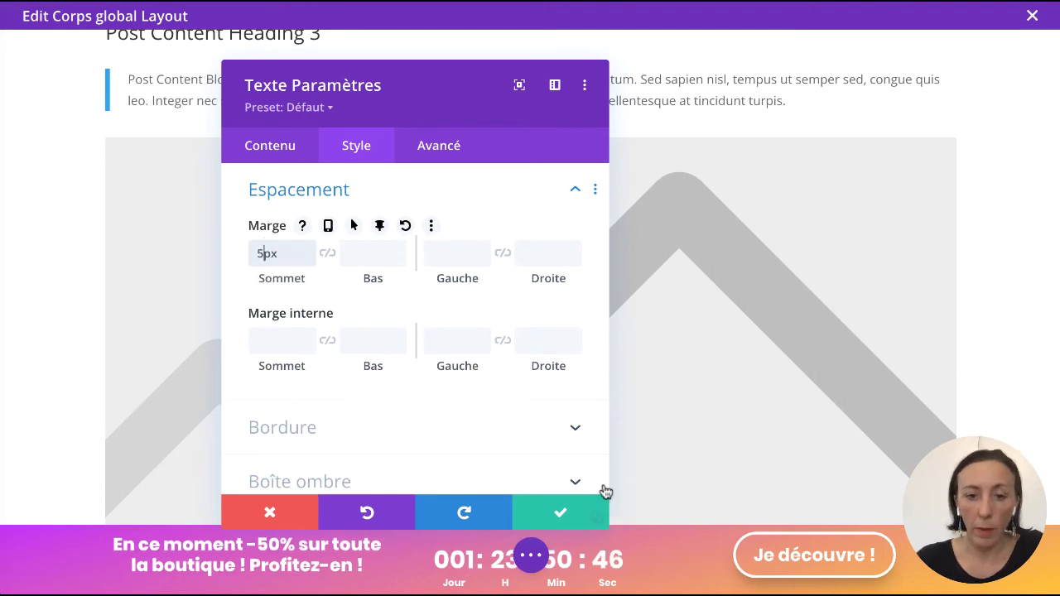
{"action": "left_click", "coordinate": [564, 511]}
Step: Give the banner section a Diapo animation with a 2000ms delay and save the section settings
{"action": "scroll", "coordinate": [381, 516], "scroll_direction": "down", "scroll_amount": 2}
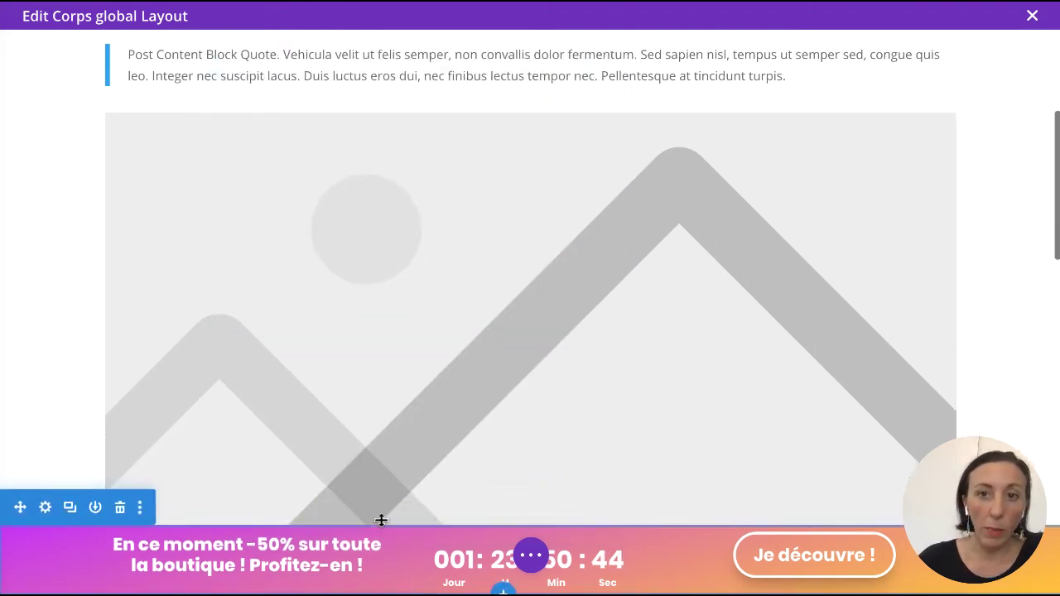
{"action": "left_click", "coordinate": [43, 504]}
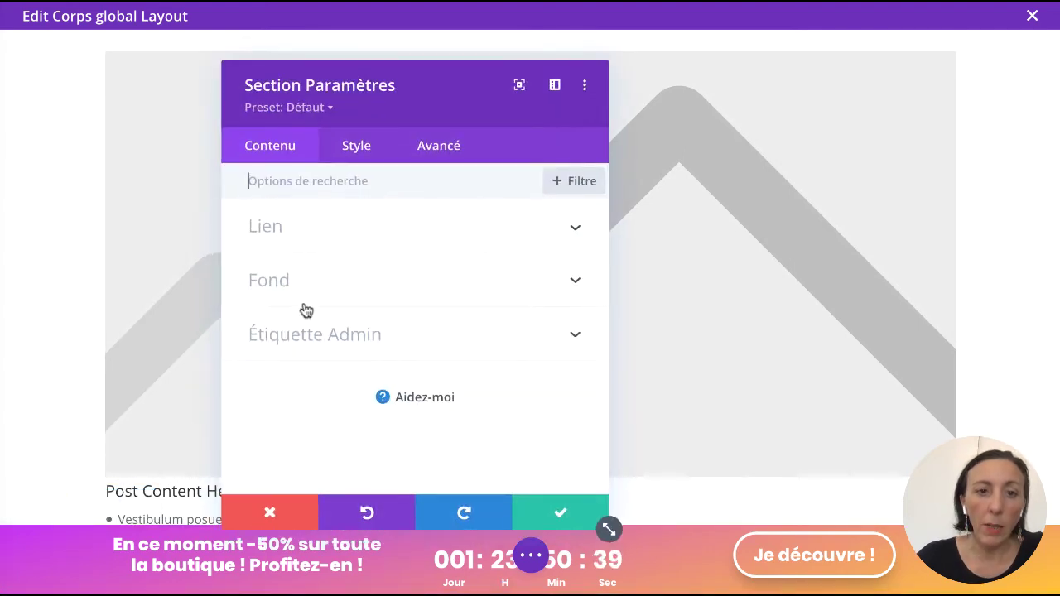
{"action": "left_click", "coordinate": [366, 153]}
{"action": "scroll", "coordinate": [396, 348], "scroll_direction": "down", "scroll_amount": 3}
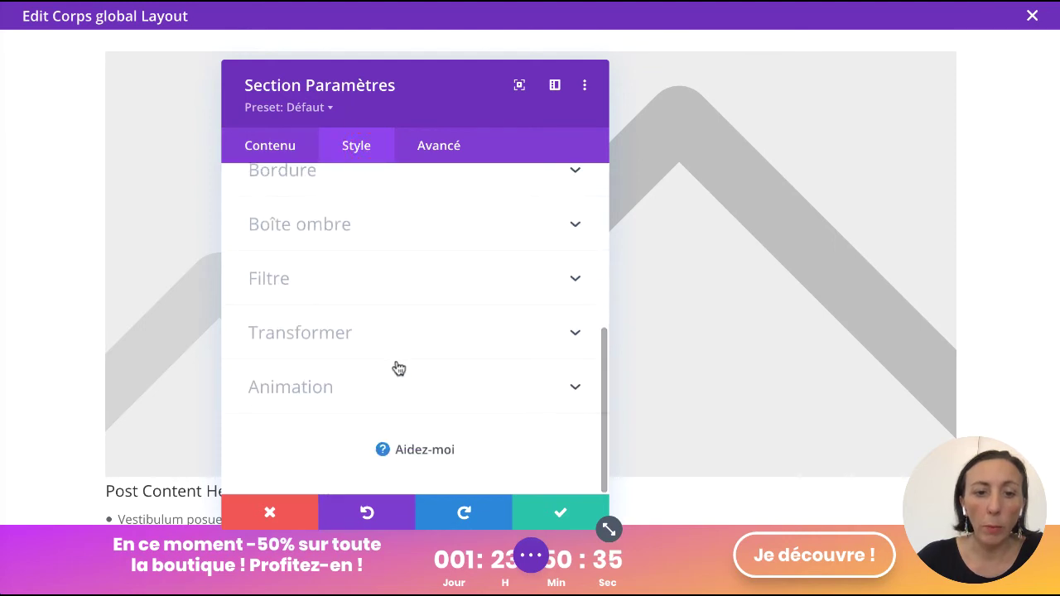
{"action": "left_click", "coordinate": [399, 387]}
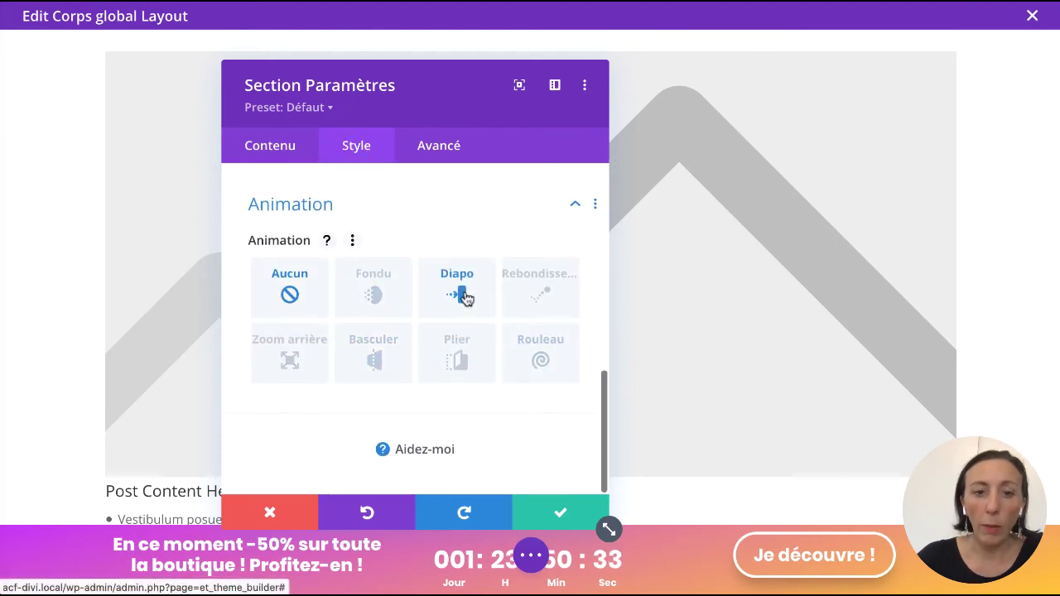
{"action": "left_click", "coordinate": [464, 294]}
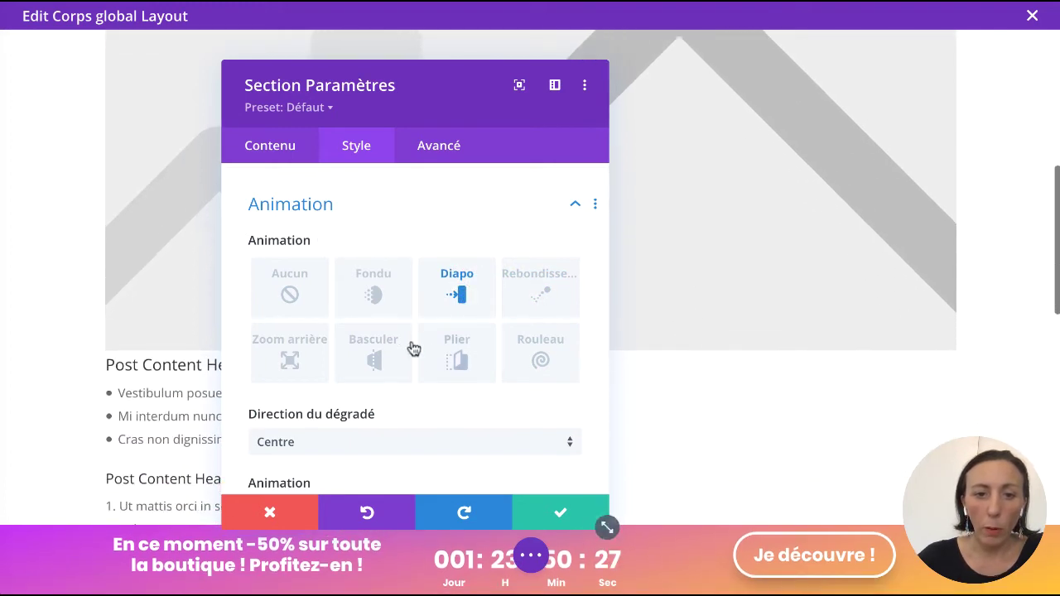
{"action": "scroll", "coordinate": [473, 422], "scroll_direction": "down", "scroll_amount": 5}
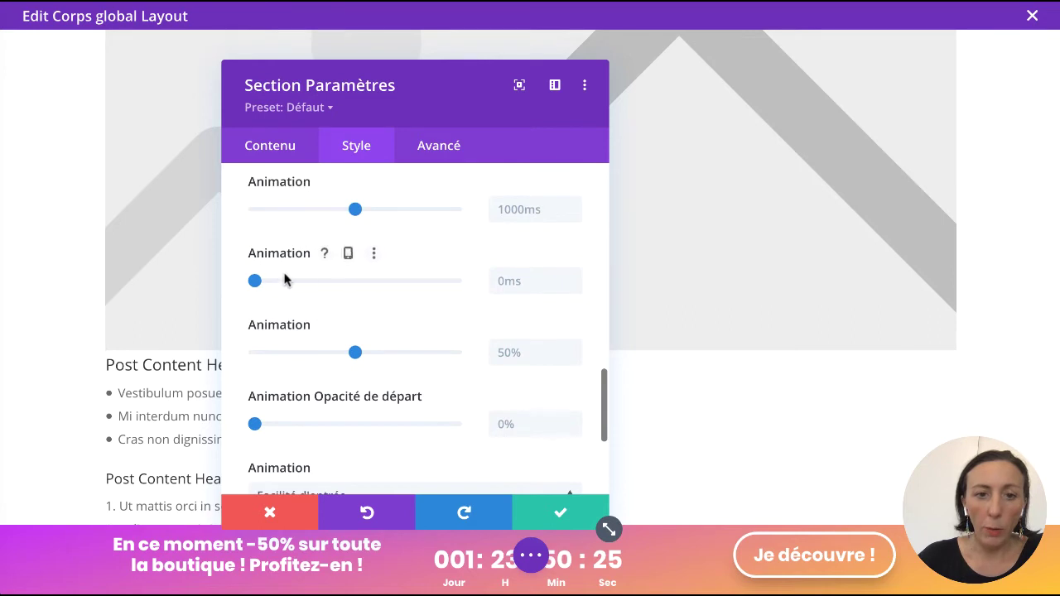
{"action": "left_click_drag", "start_coordinate": [258, 284], "coordinate": [391, 286]}
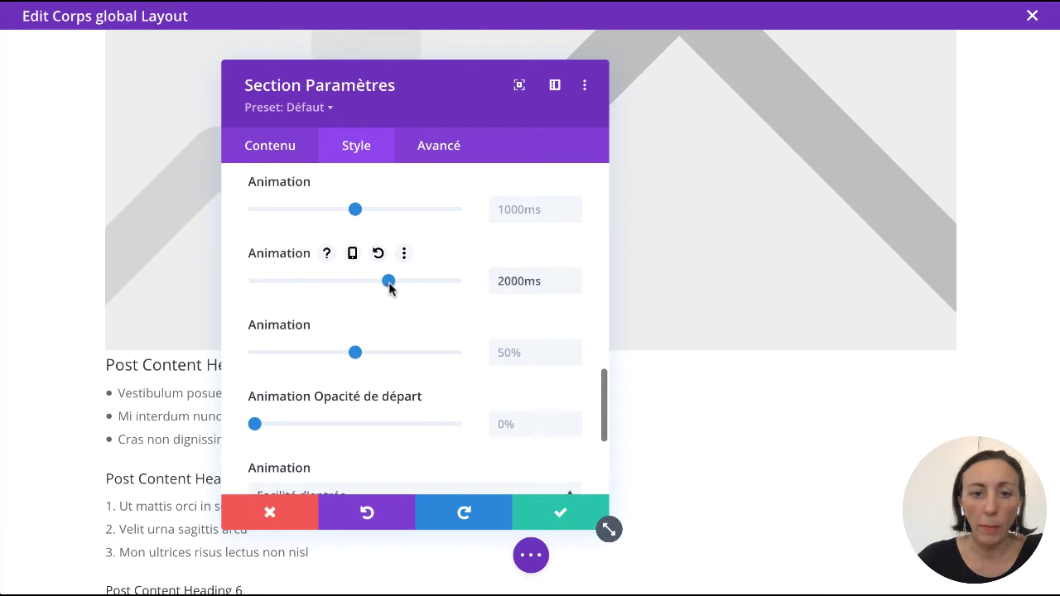
{"action": "left_click", "coordinate": [554, 519]}
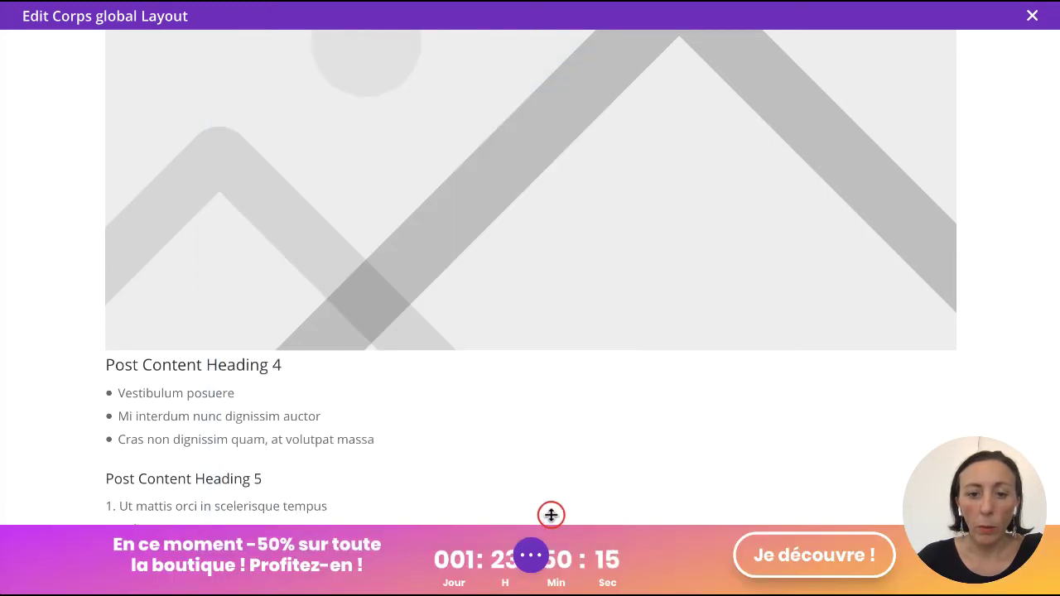
Step: Save the global body layout and reload the live home page from its top
{"action": "left_click", "coordinate": [531, 555]}
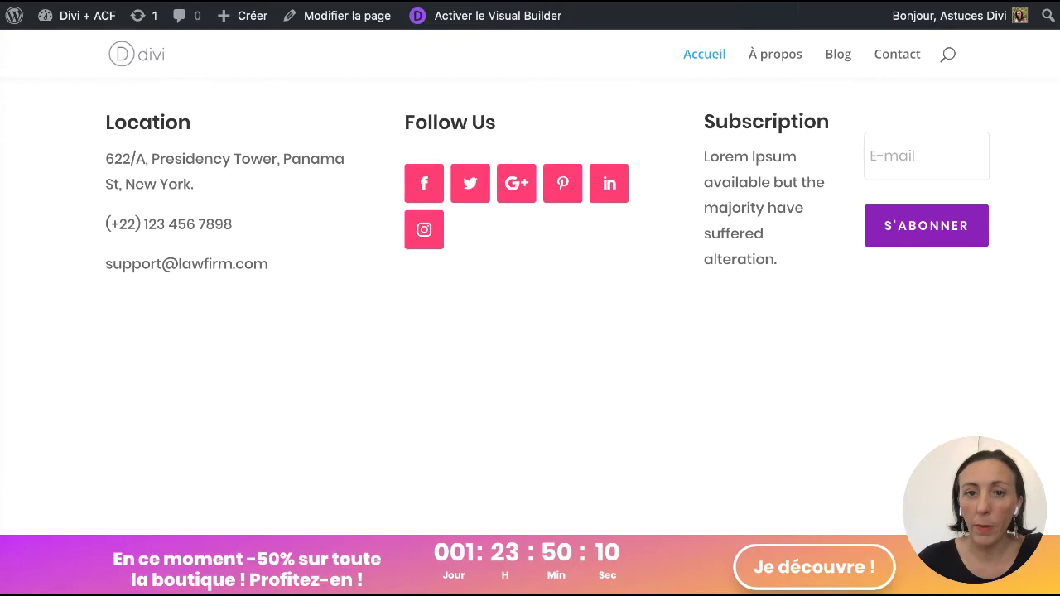
{"action": "scroll", "coordinate": [673, 207], "scroll_direction": "up", "scroll_amount": 20}
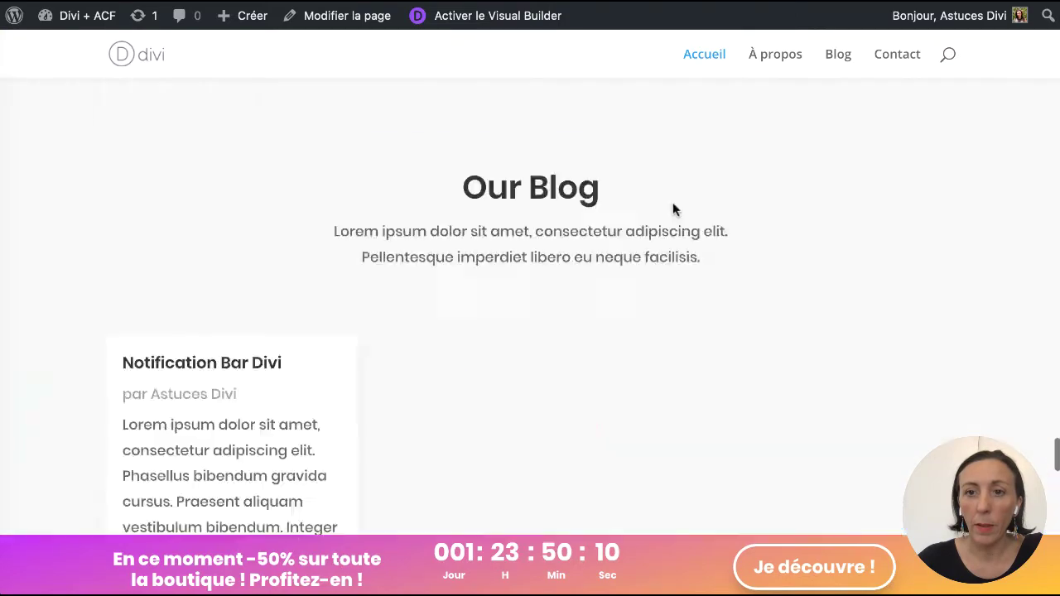
{"action": "scroll", "coordinate": [673, 209], "scroll_direction": "up", "scroll_amount": 1}
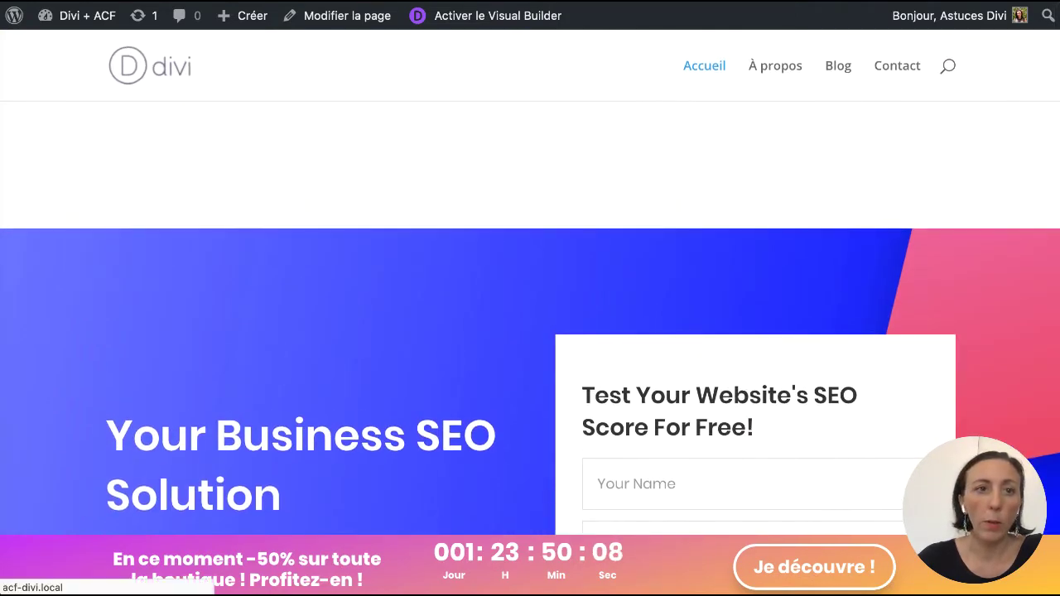
Step: Examine the banner's delayed entrance animation and its sticky behaviour down to the contact form and back up
{"action": "scroll", "coordinate": [532, 281], "scroll_direction": "down", "scroll_amount": 4}
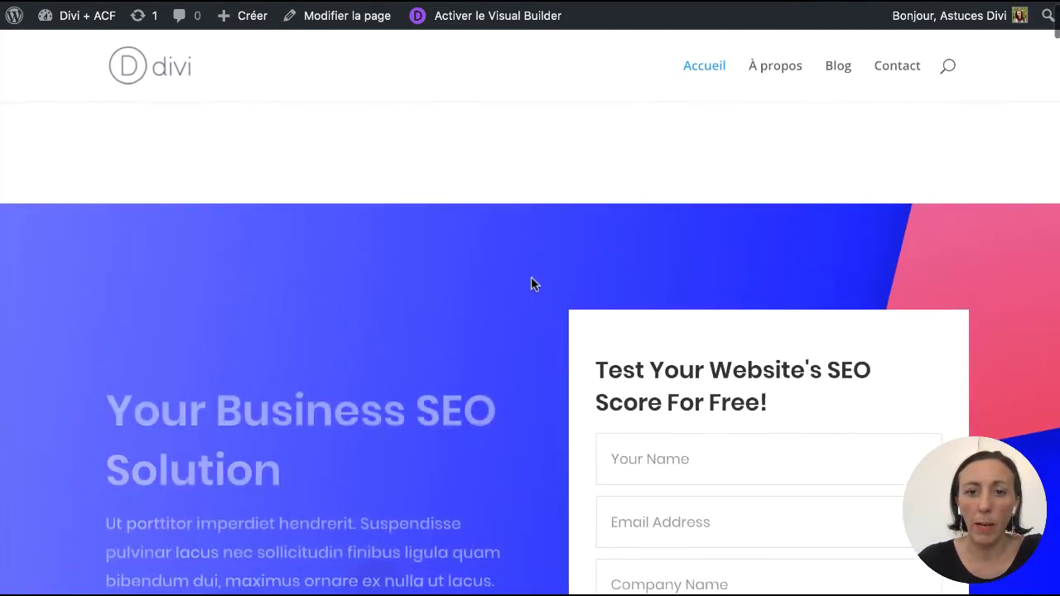
{"action": "scroll", "coordinate": [531, 276], "scroll_direction": "down", "scroll_amount": 15}
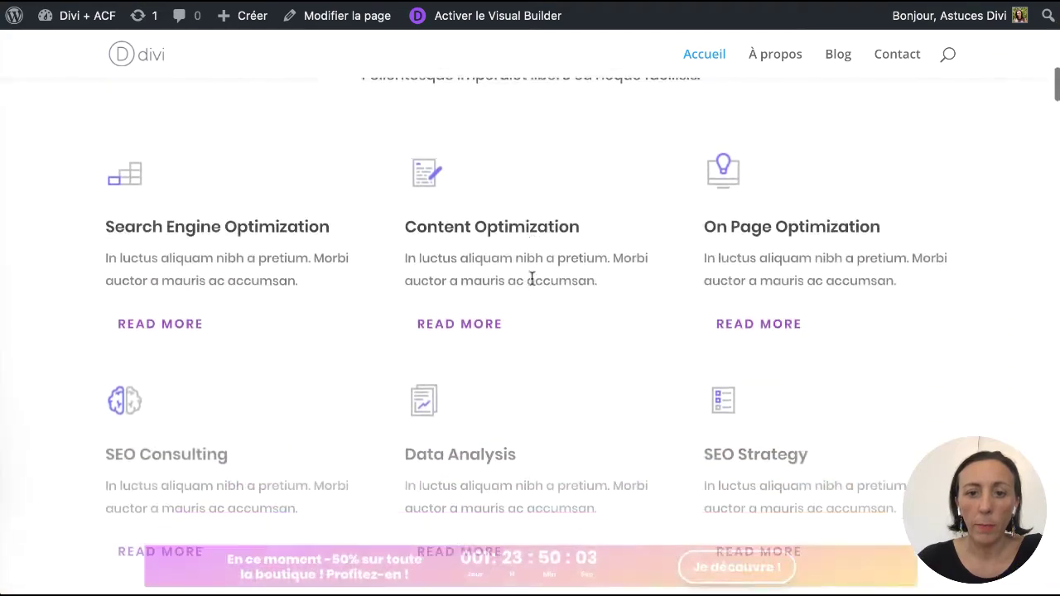
{"action": "scroll", "coordinate": [531, 279], "scroll_direction": "down", "scroll_amount": 8}
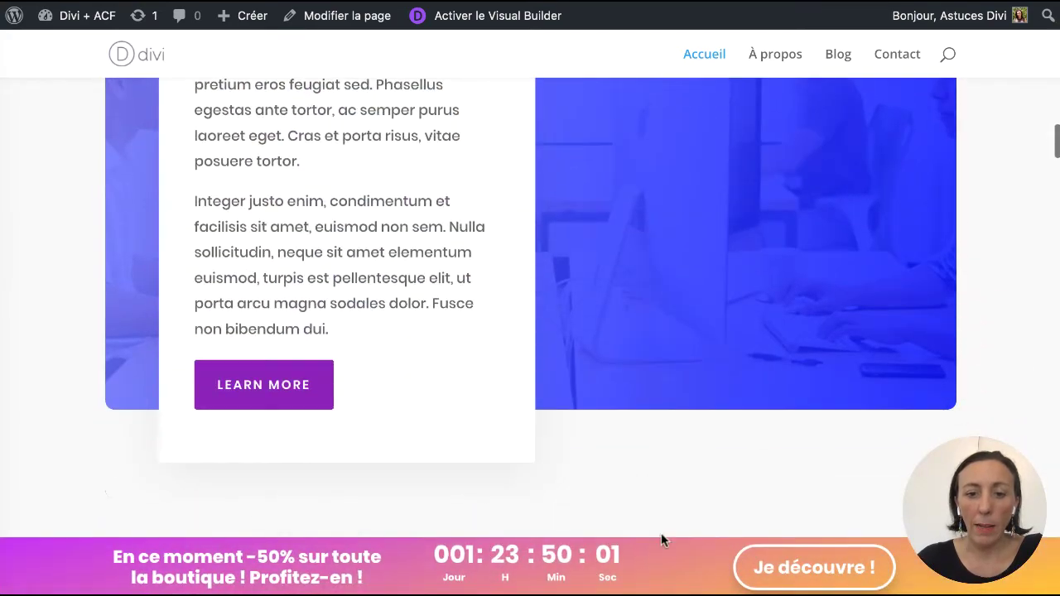
{"action": "scroll", "coordinate": [670, 544], "scroll_direction": "down", "scroll_amount": 18}
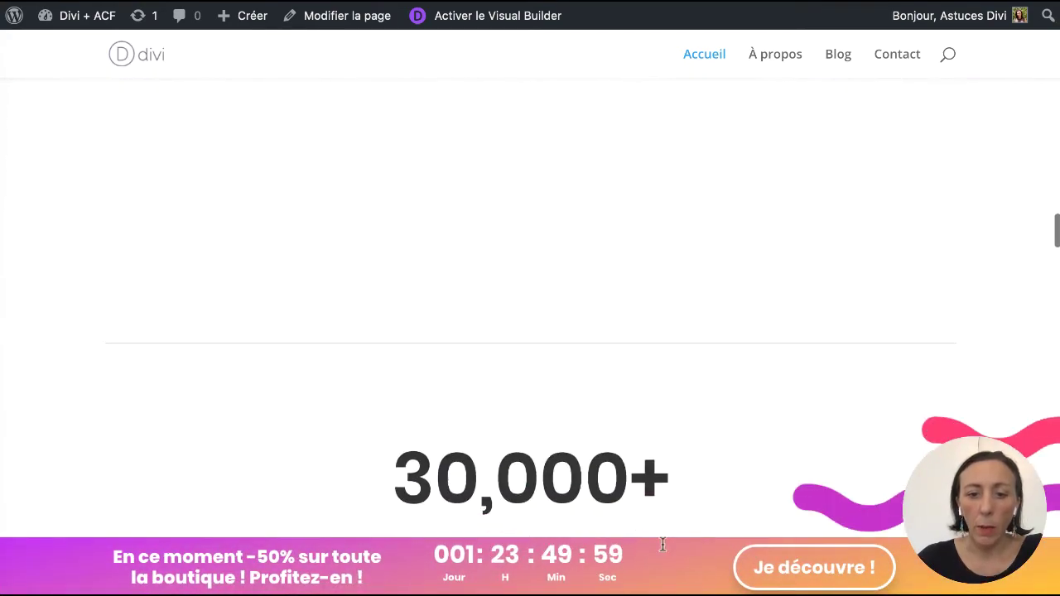
{"action": "scroll", "coordinate": [753, 568], "scroll_direction": "down", "scroll_amount": 12}
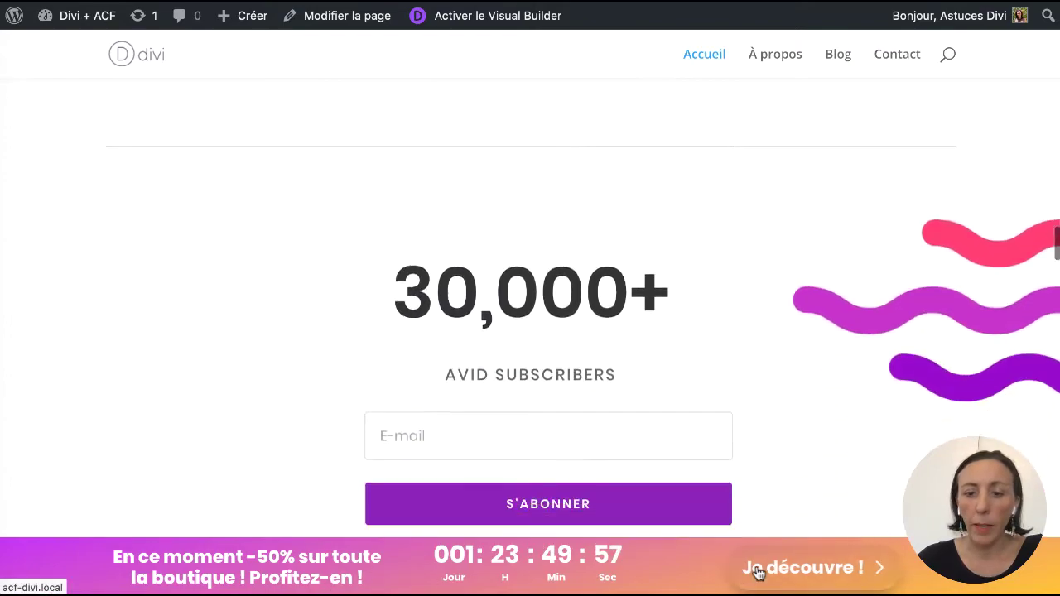
{"action": "scroll", "coordinate": [754, 351], "scroll_direction": "down", "scroll_amount": 20}
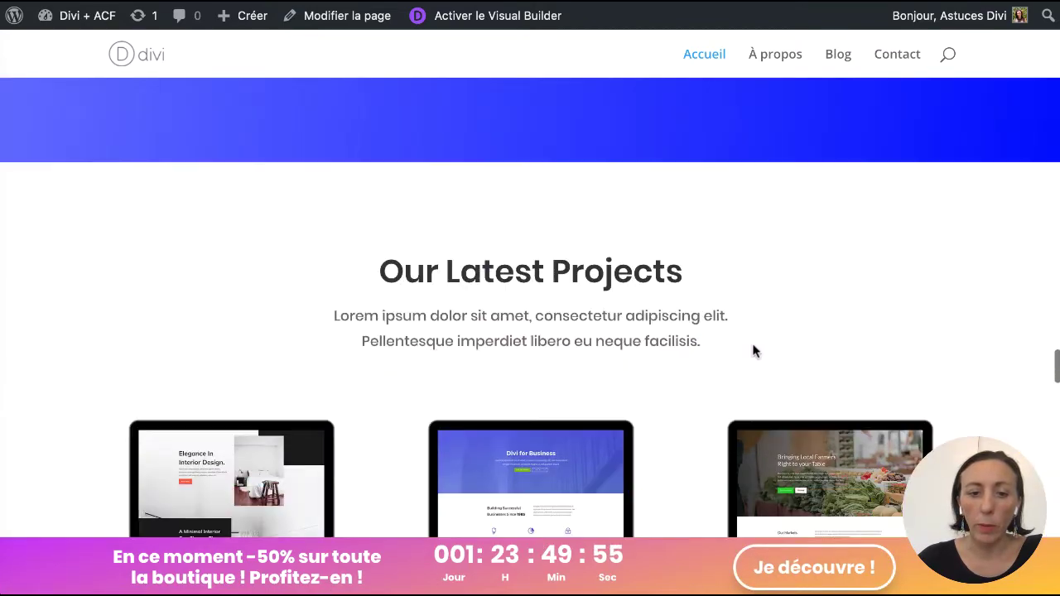
{"action": "scroll", "coordinate": [752, 351], "scroll_direction": "down", "scroll_amount": 20}
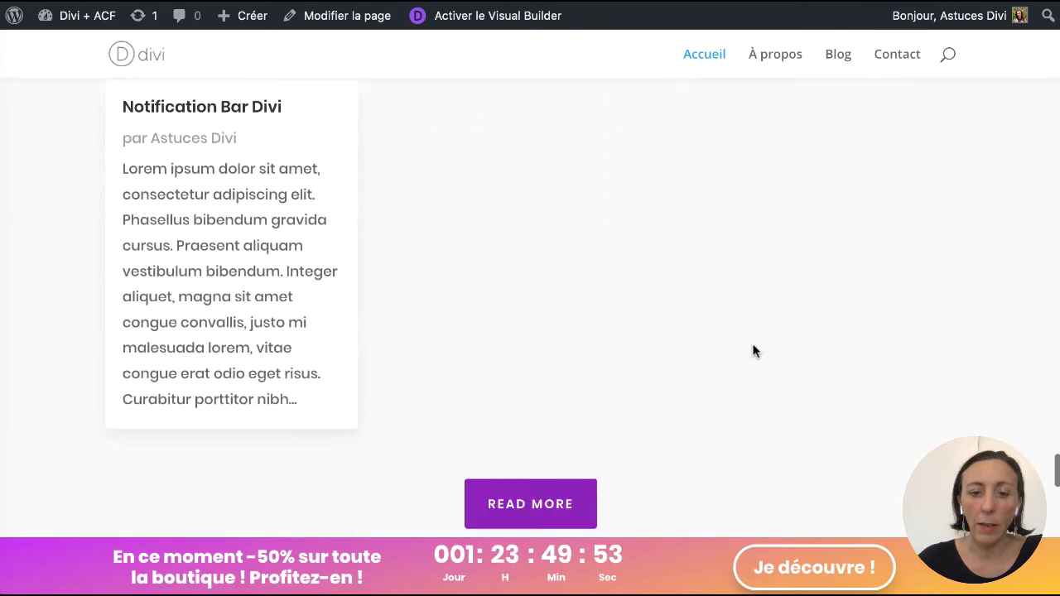
{"action": "scroll", "coordinate": [753, 351], "scroll_direction": "down", "scroll_amount": 9}
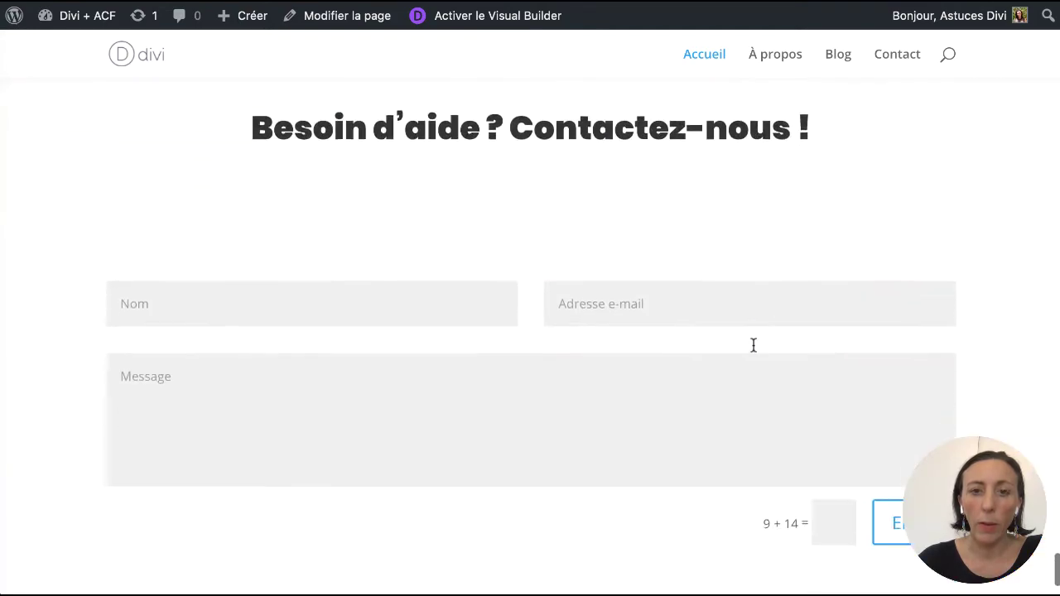
{"action": "scroll", "coordinate": [752, 342], "scroll_direction": "up", "scroll_amount": 4}
{"action": "scroll", "coordinate": [753, 347], "scroll_direction": "down", "scroll_amount": 1}
{"action": "scroll", "coordinate": [752, 348], "scroll_direction": "up", "scroll_amount": 15}
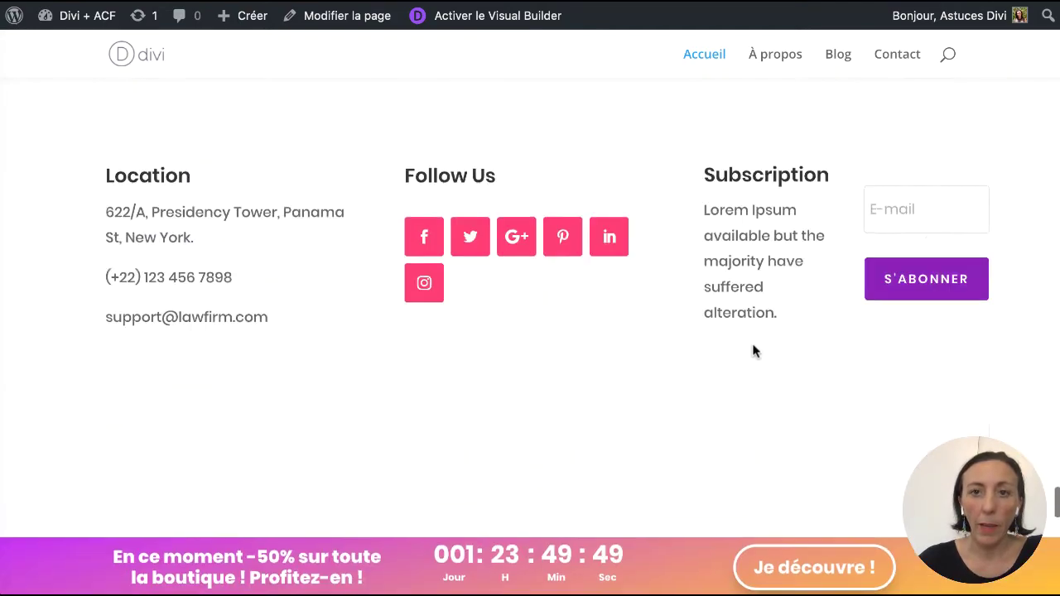
Step: Return to the global body layout, add its promo banner section to the Divi library as "divi-bar-boutique-promo" and close the layout editor
{"action": "scroll", "coordinate": [753, 351], "scroll_direction": "up", "scroll_amount": 3}
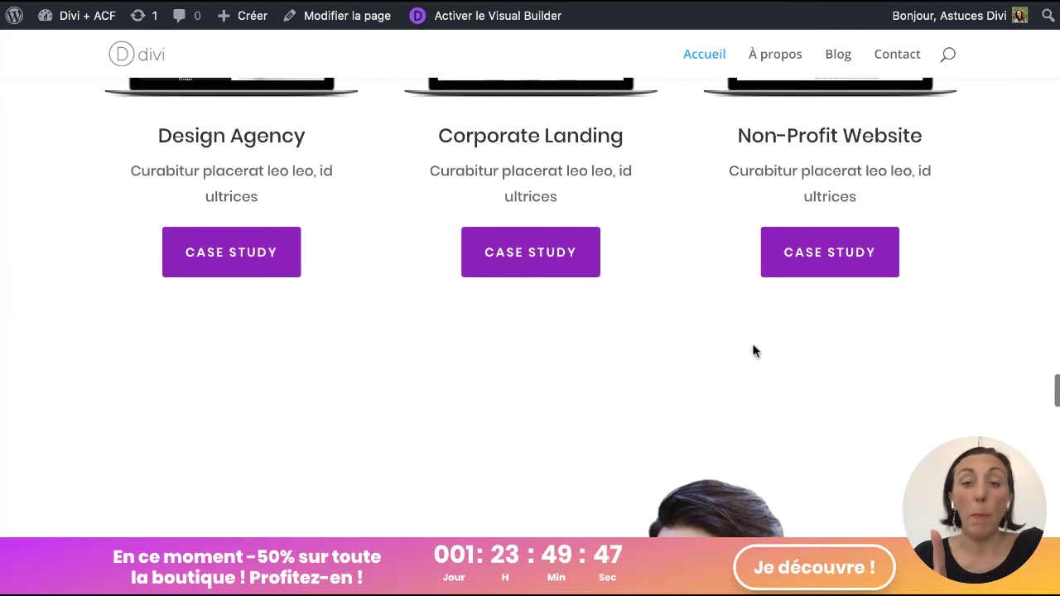
{"action": "scroll", "coordinate": [766, 311], "scroll_direction": "up", "scroll_amount": 8}
{"action": "scroll", "coordinate": [763, 303], "scroll_direction": "up", "scroll_amount": 10}
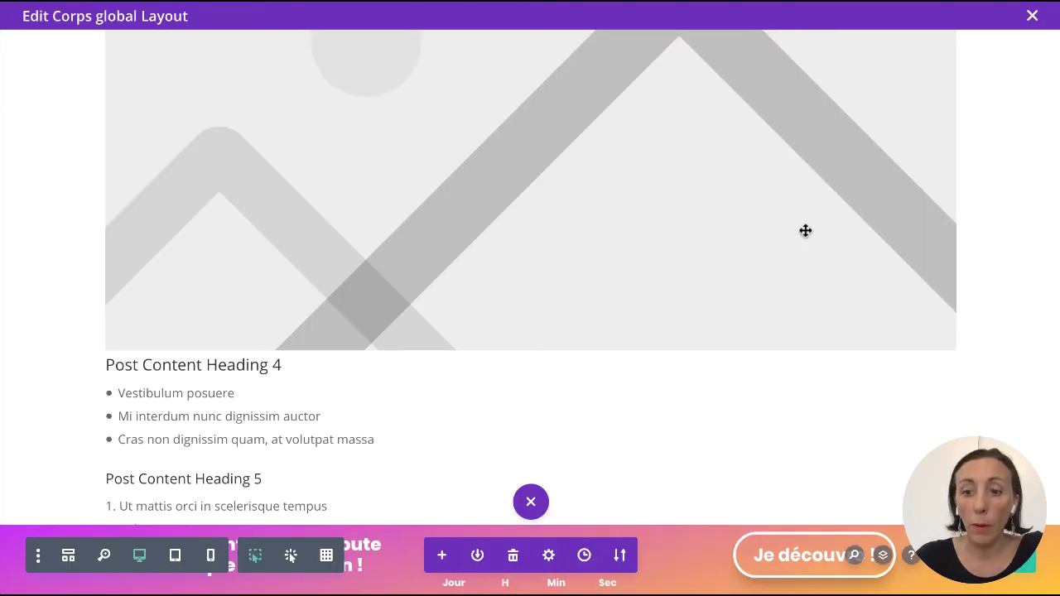
{"action": "scroll", "coordinate": [691, 381], "scroll_direction": "down", "scroll_amount": 5}
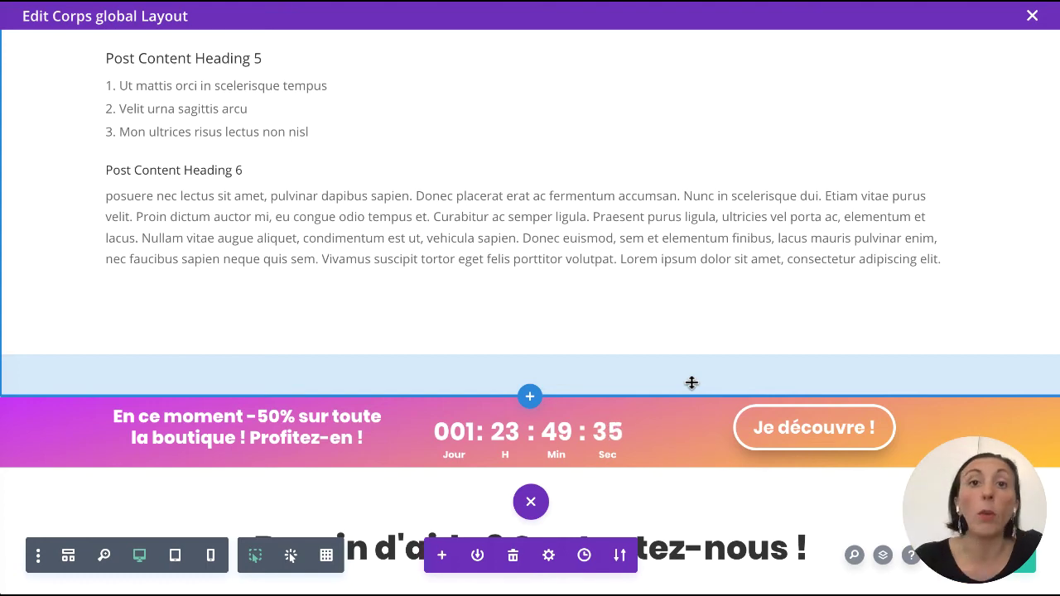
{"action": "scroll", "coordinate": [692, 382], "scroll_direction": "down", "scroll_amount": 2}
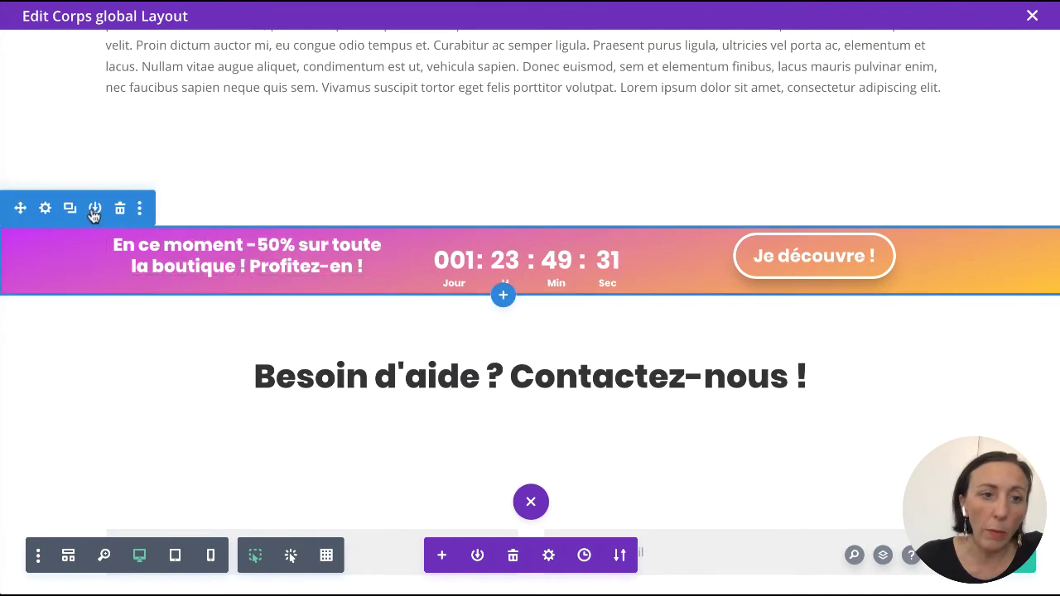
{"action": "left_click", "coordinate": [95, 209]}
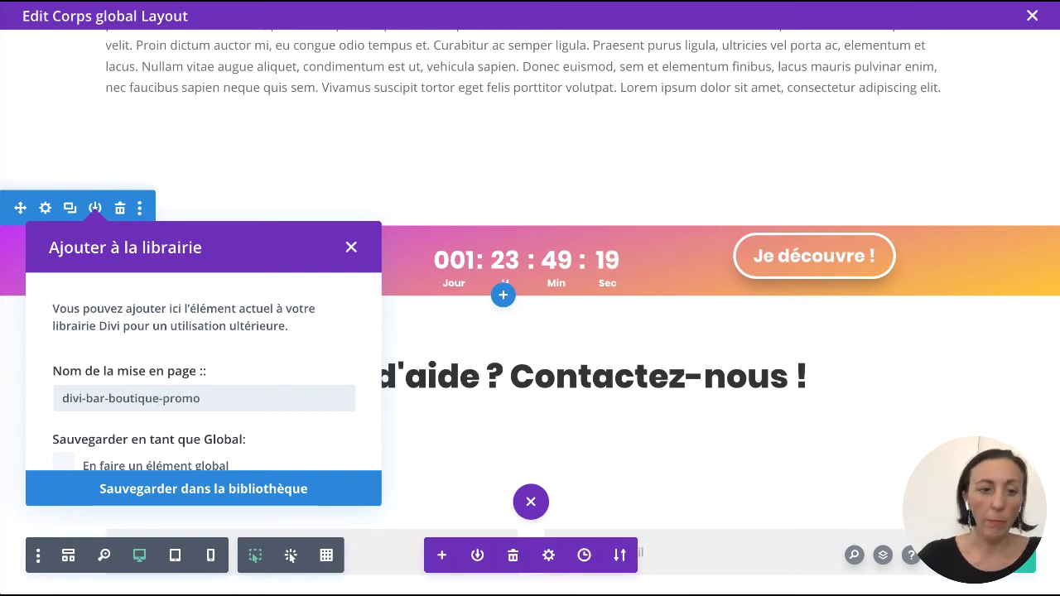
{"action": "left_click", "coordinate": [162, 489]}
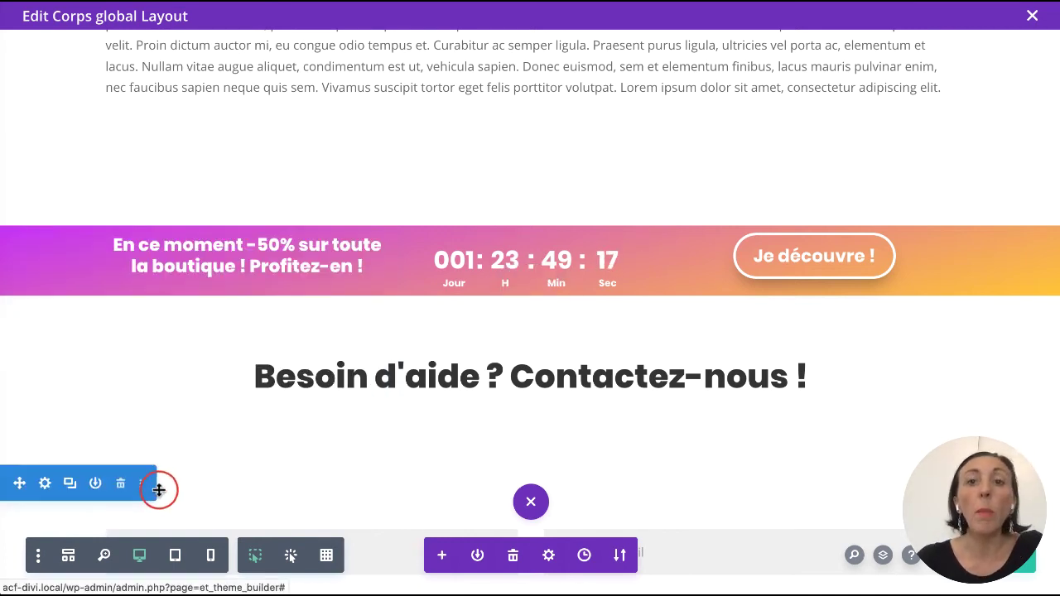
{"action": "left_click", "coordinate": [1032, 15]}
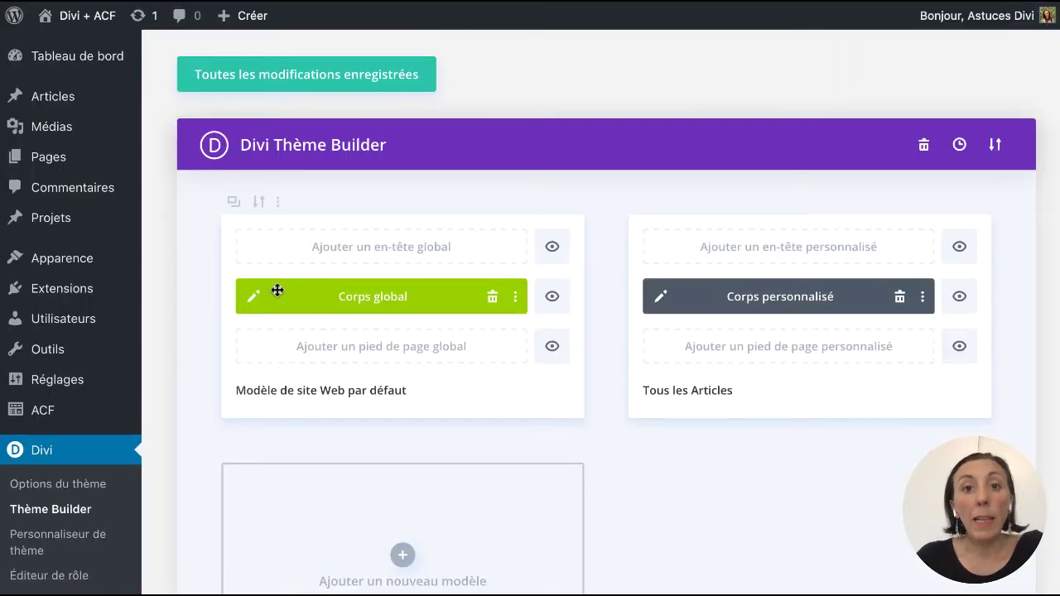
Step: List all the site's posts and open the post "Notification Bar Divi" for editing
{"action": "mouse_move", "coordinate": [99, 166]}
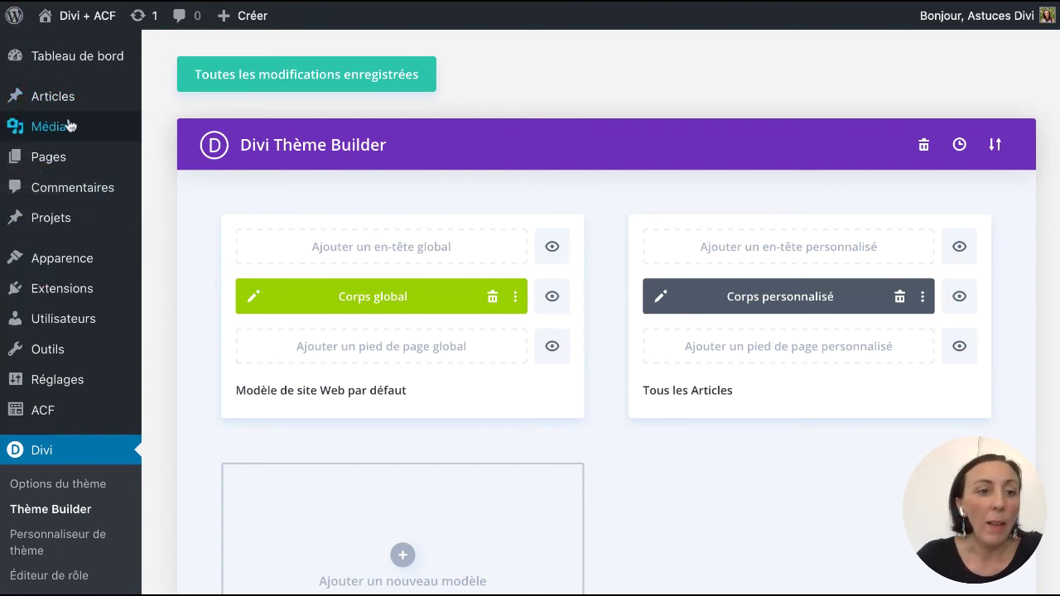
{"action": "mouse_move", "coordinate": [87, 121]}
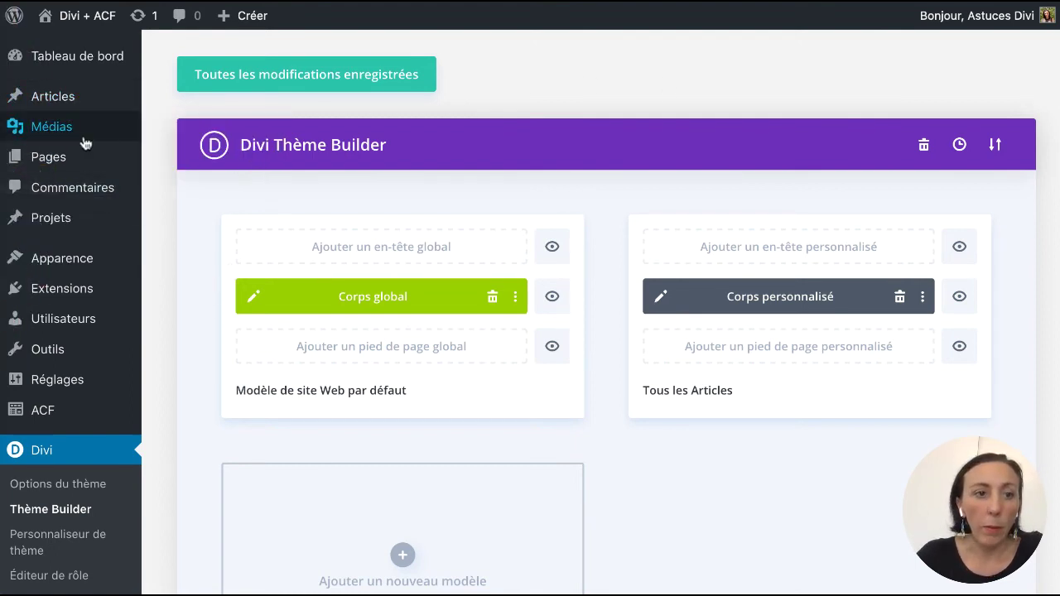
{"action": "mouse_move", "coordinate": [69, 105]}
{"action": "left_click", "coordinate": [165, 99]}
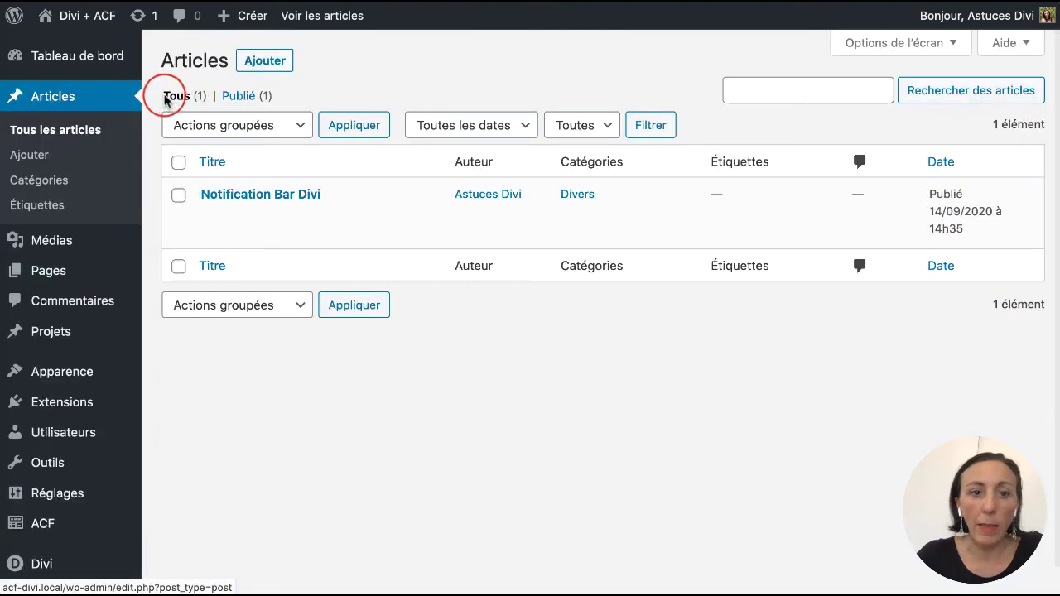
{"action": "left_click", "coordinate": [229, 216]}
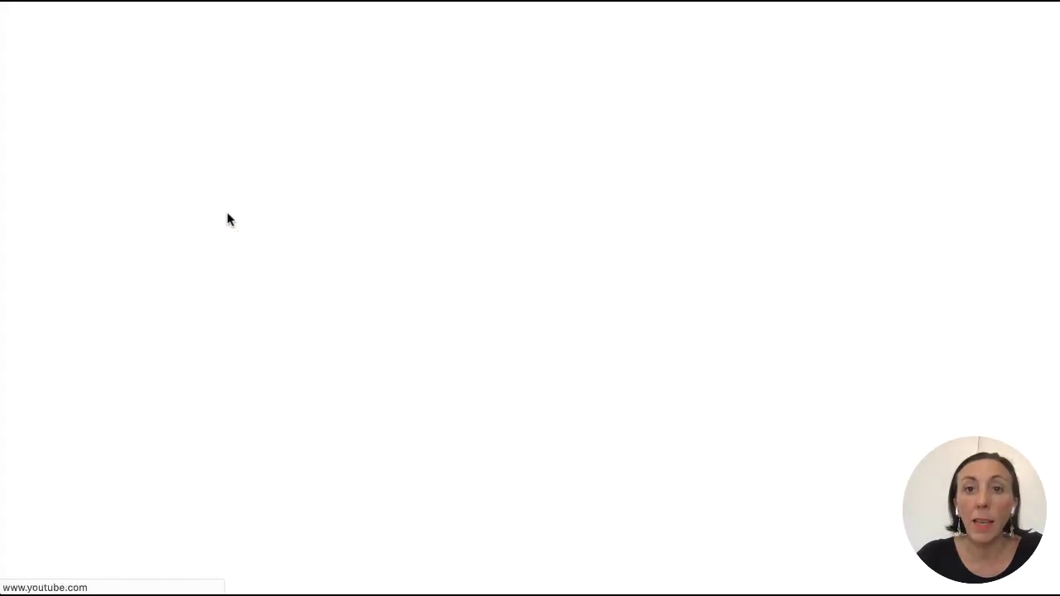
Step: Insert a Disposition Divi block between two of the Lorem ipsum paragraphs in the post
{"action": "scroll", "coordinate": [321, 365], "scroll_direction": "down", "scroll_amount": 10}
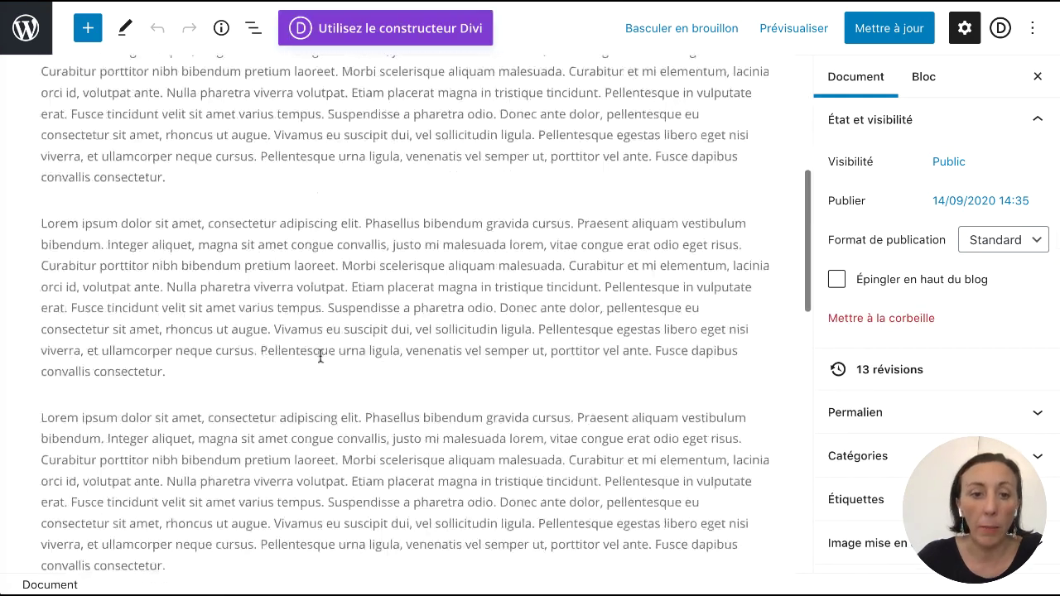
{"action": "scroll", "coordinate": [321, 355], "scroll_direction": "up", "scroll_amount": 10}
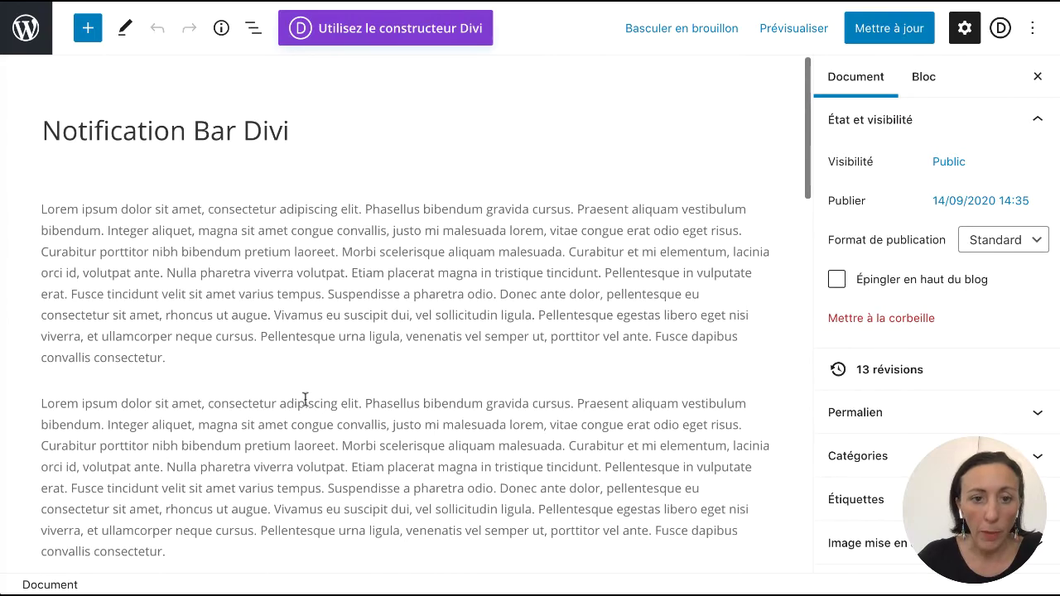
{"action": "scroll", "coordinate": [305, 399], "scroll_direction": "down", "scroll_amount": 3}
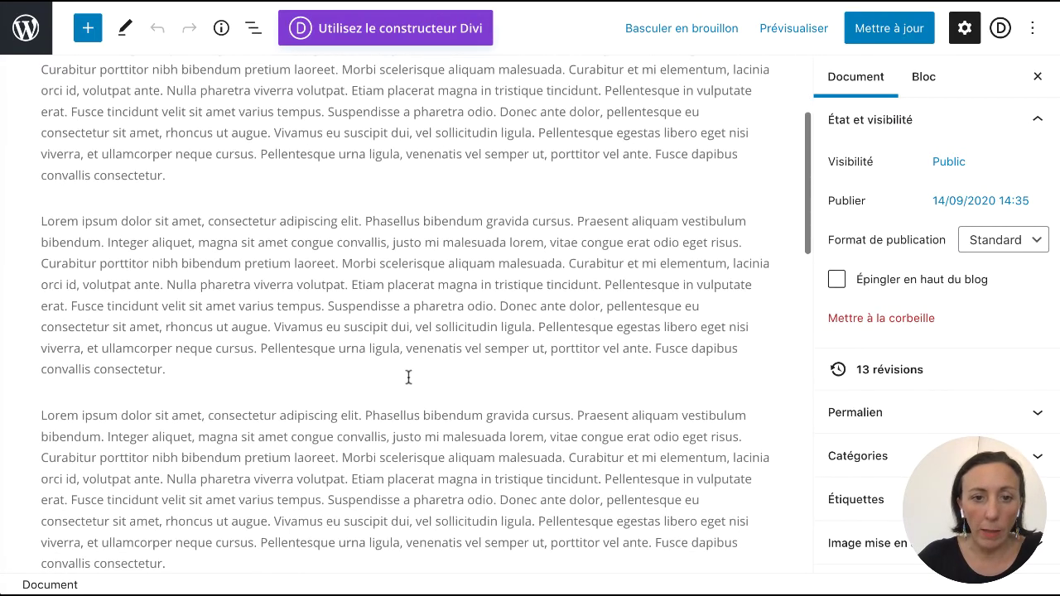
{"action": "scroll", "coordinate": [417, 313], "scroll_direction": "down", "scroll_amount": 5}
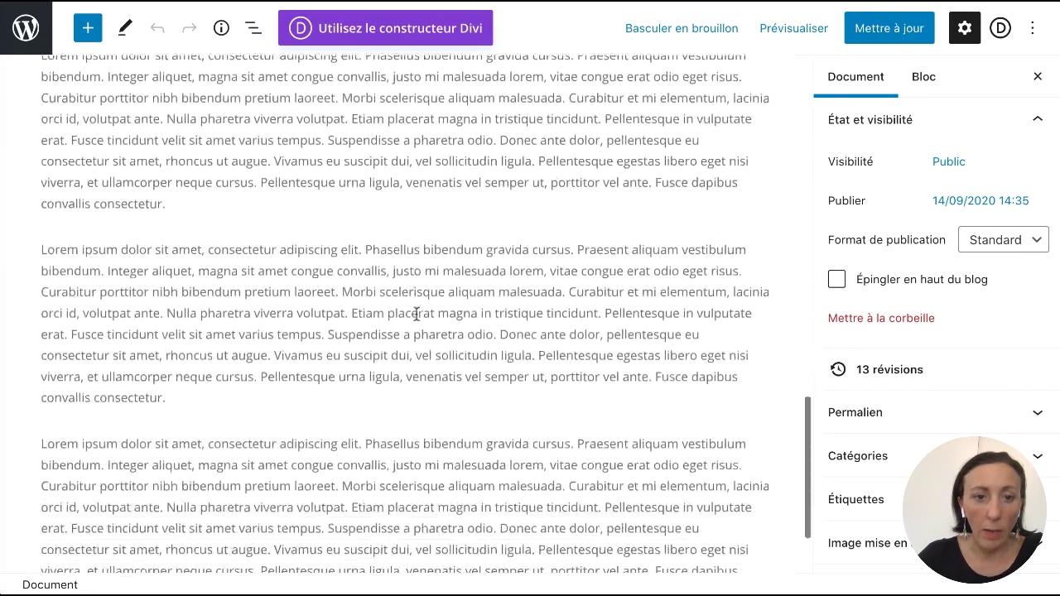
{"action": "scroll", "coordinate": [417, 313], "scroll_direction": "up", "scroll_amount": 8}
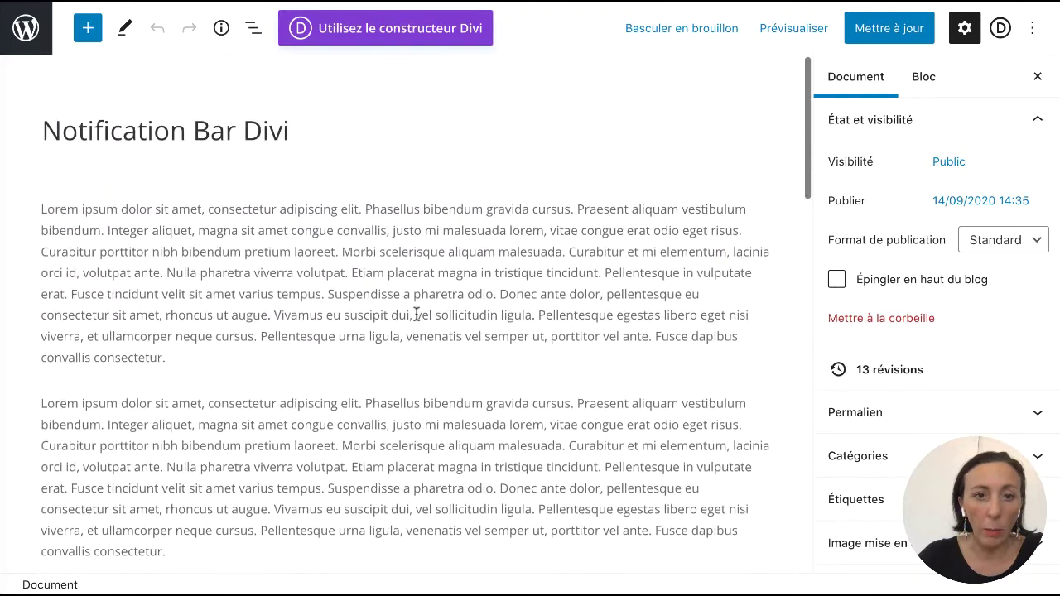
{"action": "scroll", "coordinate": [417, 313], "scroll_direction": "down", "scroll_amount": 5}
{"action": "scroll", "coordinate": [417, 313], "scroll_direction": "down", "scroll_amount": 2}
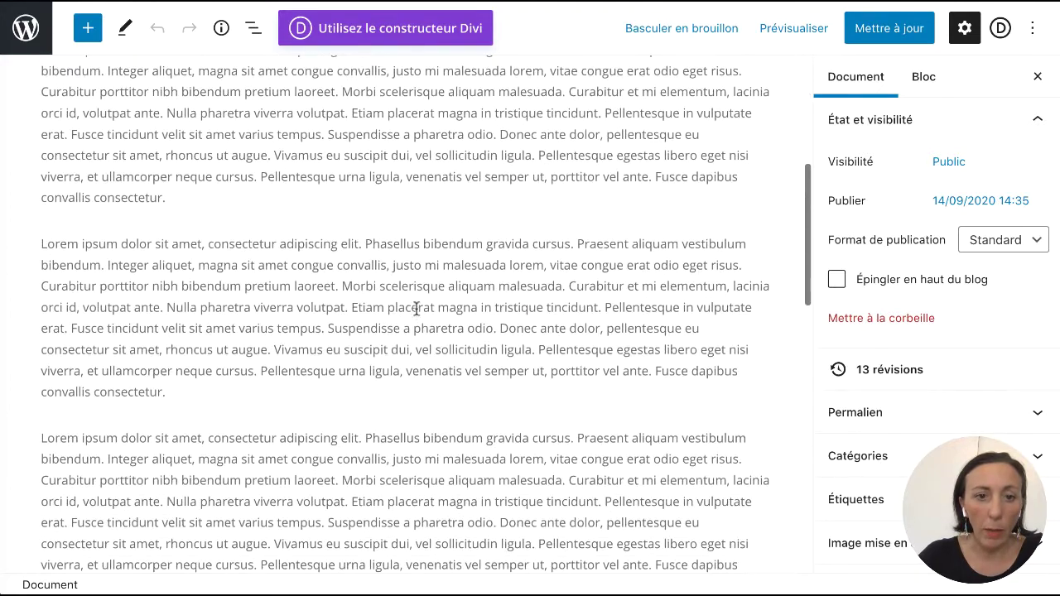
{"action": "left_click", "coordinate": [405, 220]}
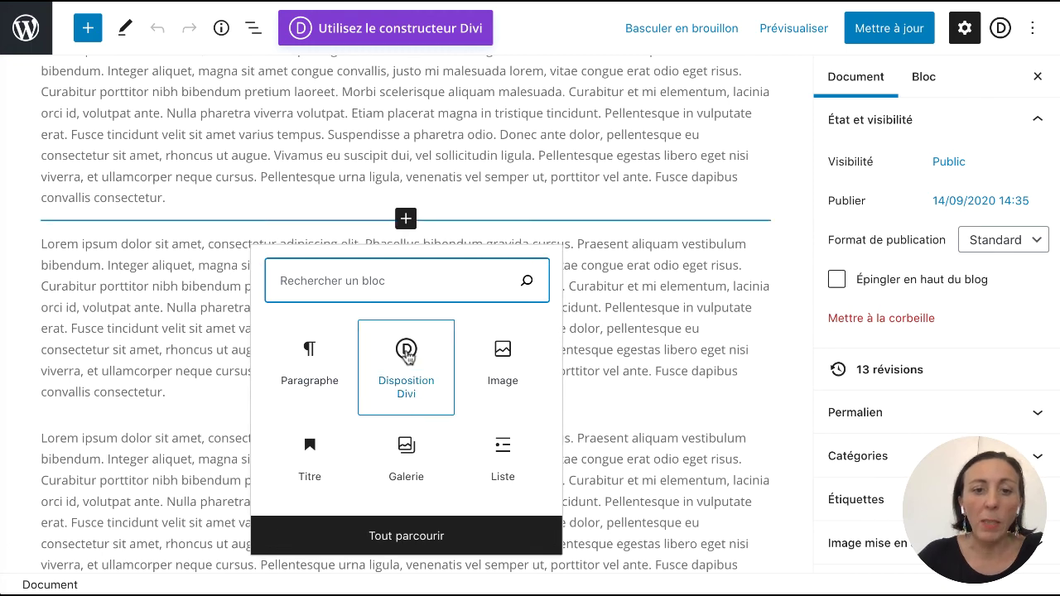
{"action": "left_click", "coordinate": [409, 352]}
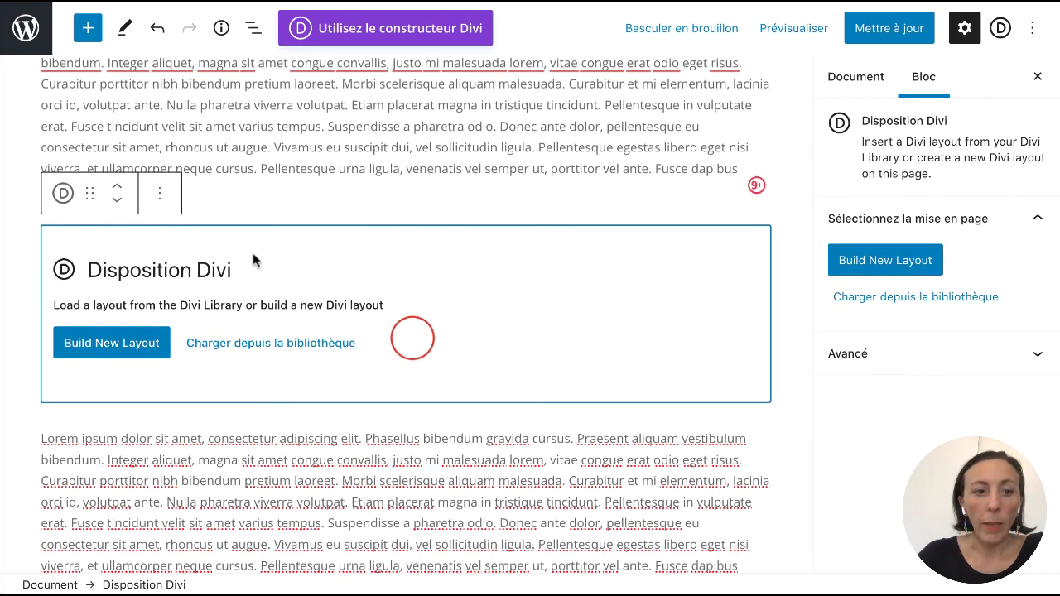
Step: Build the block's layout from scratch and add the saved section "divi-bar-boutique-promo" from the library below the empty section
{"action": "left_click", "coordinate": [97, 350]}
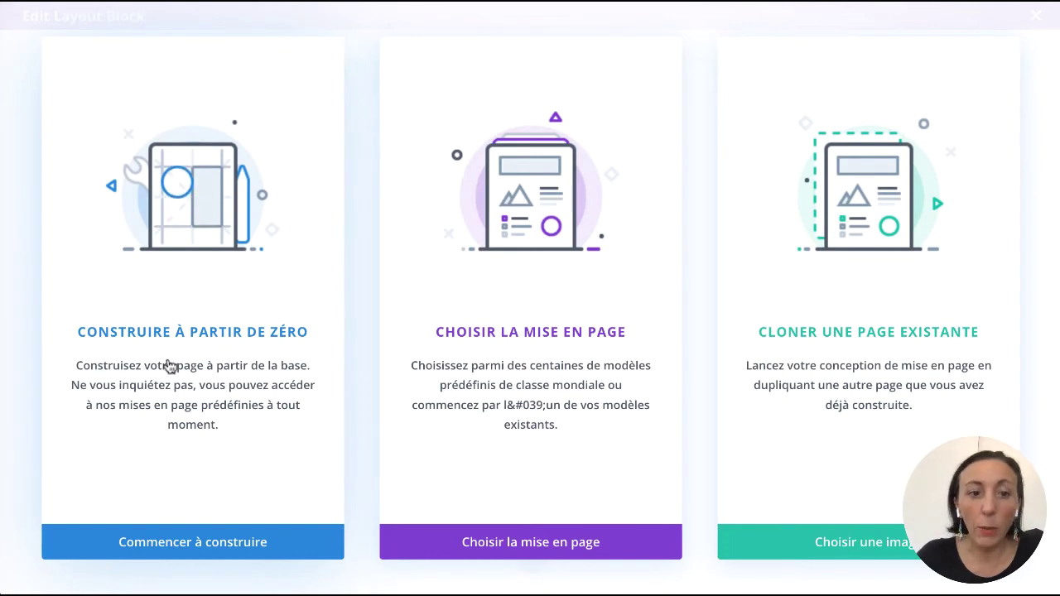
{"action": "left_click", "coordinate": [247, 541]}
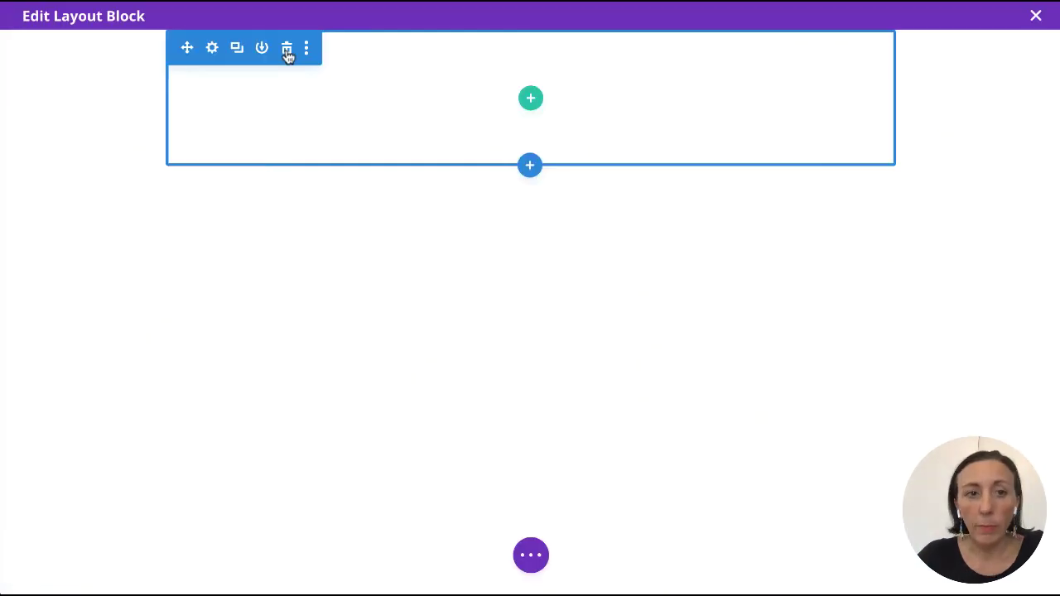
{"action": "left_click", "coordinate": [531, 167]}
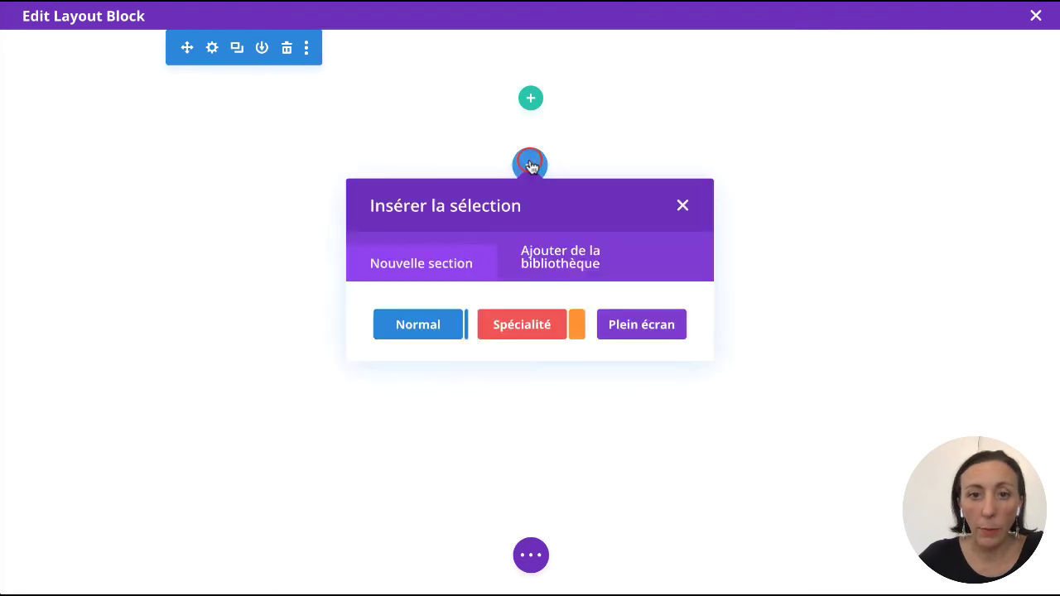
{"action": "left_click", "coordinate": [563, 254]}
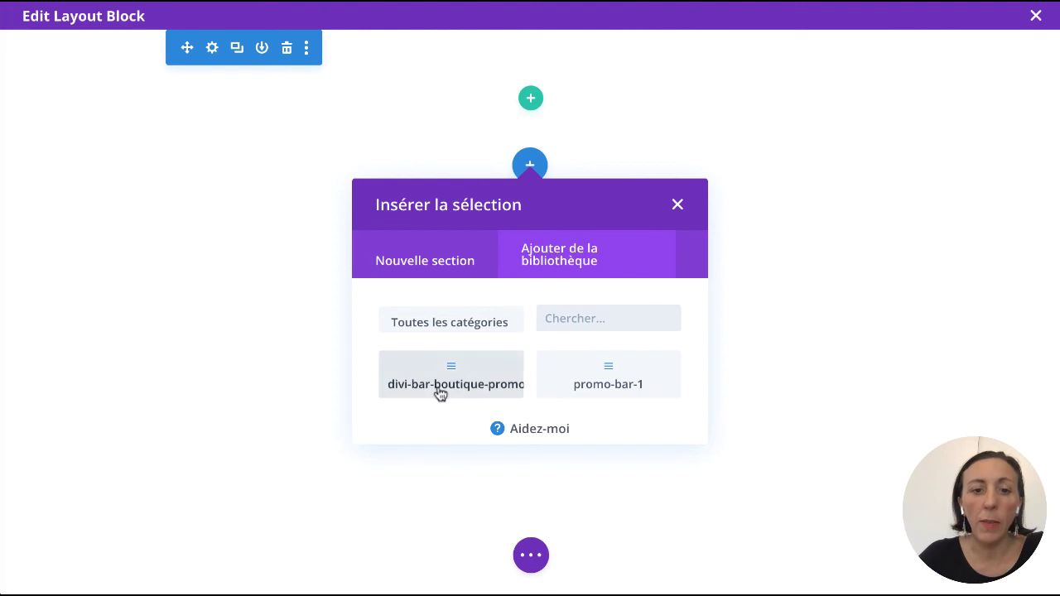
{"action": "left_click", "coordinate": [439, 385]}
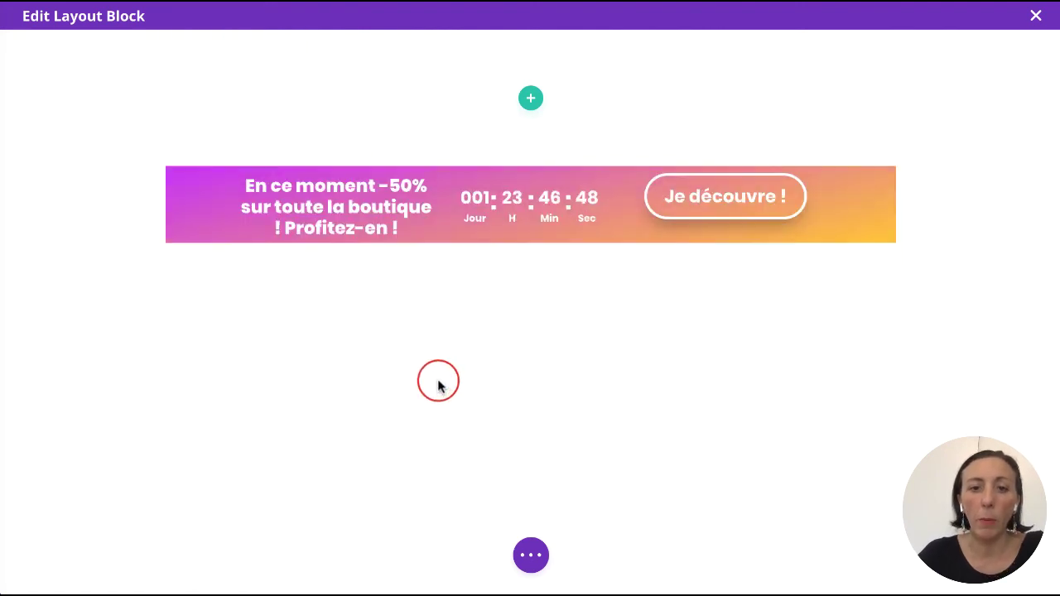
Step: Delete the empty section above the promo banner and save the layout block
{"action": "mouse_move", "coordinate": [525, 111]}
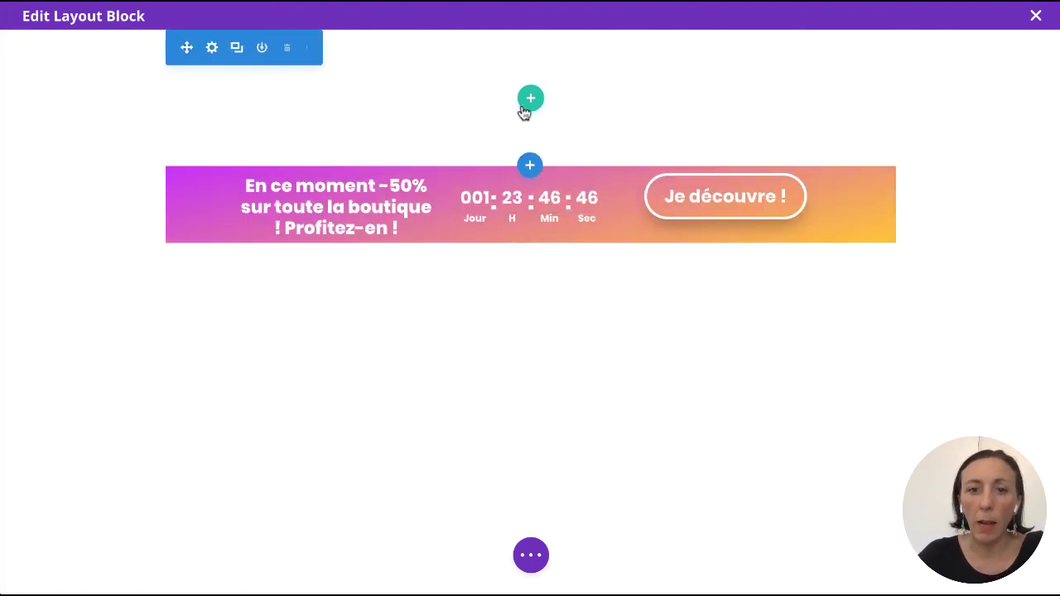
{"action": "left_click", "coordinate": [286, 50]}
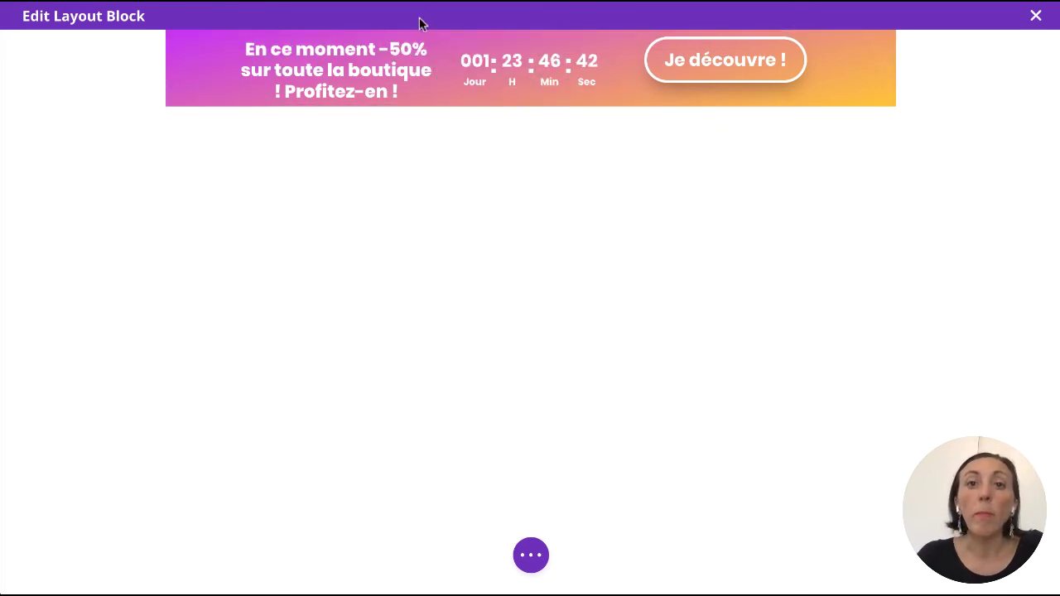
{"action": "left_click", "coordinate": [525, 564]}
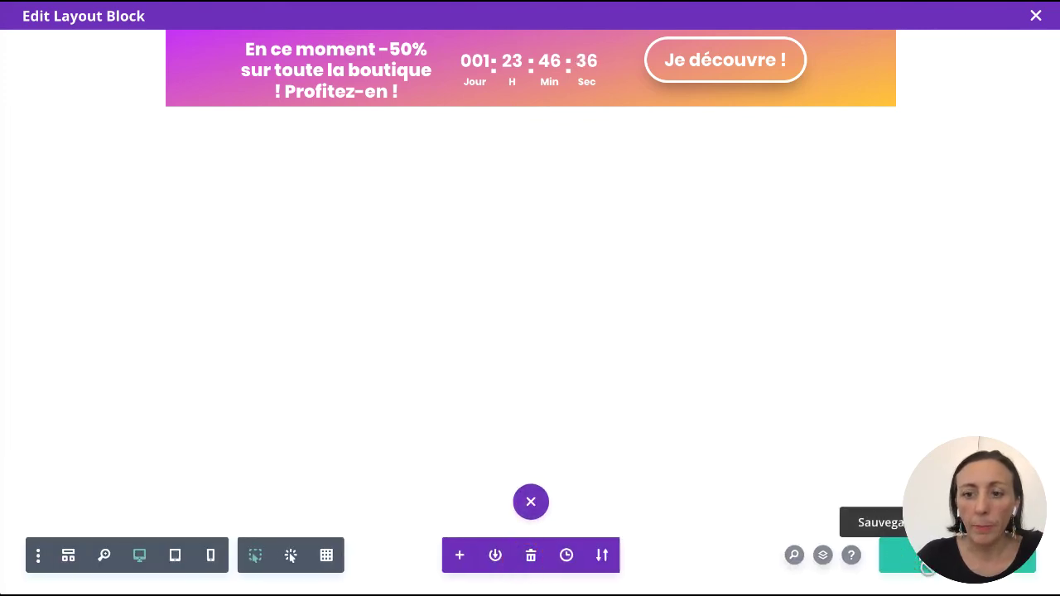
{"action": "left_click", "coordinate": [928, 566]}
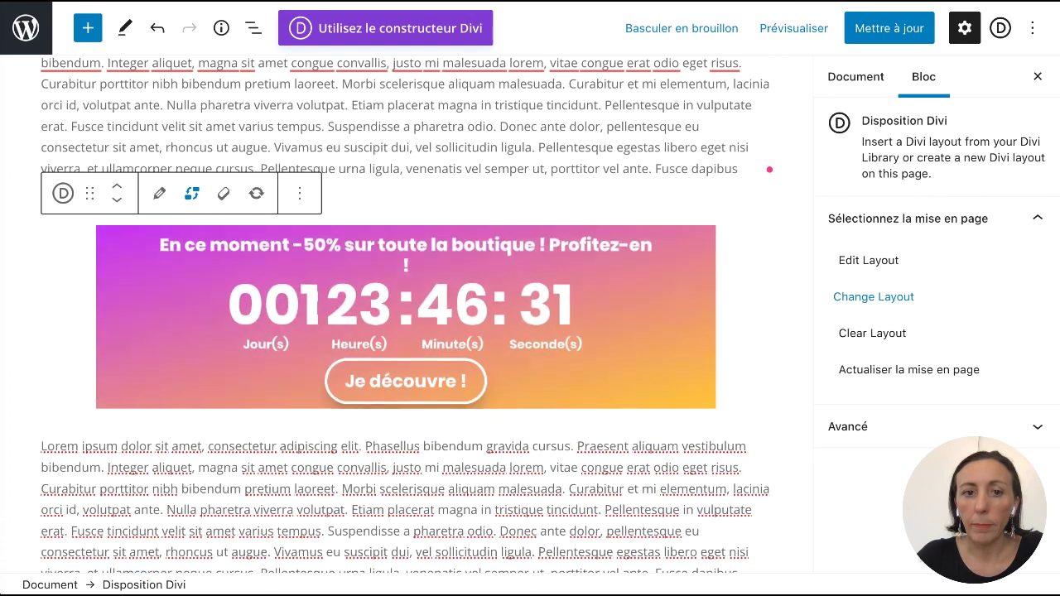
Step: Update the post and open its live page
{"action": "left_click", "coordinate": [891, 28]}
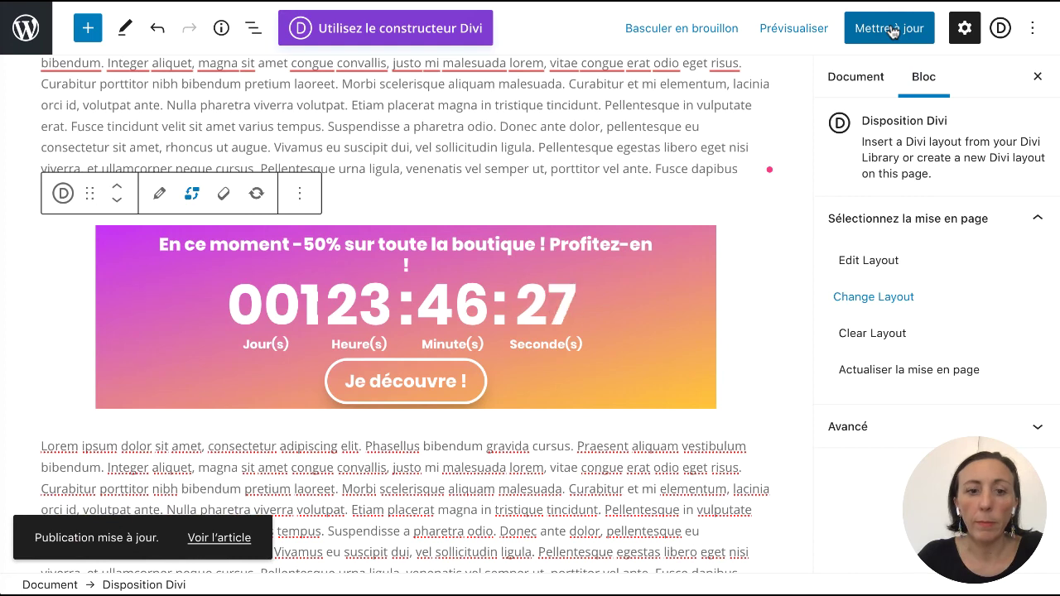
{"action": "left_click", "coordinate": [235, 537]}
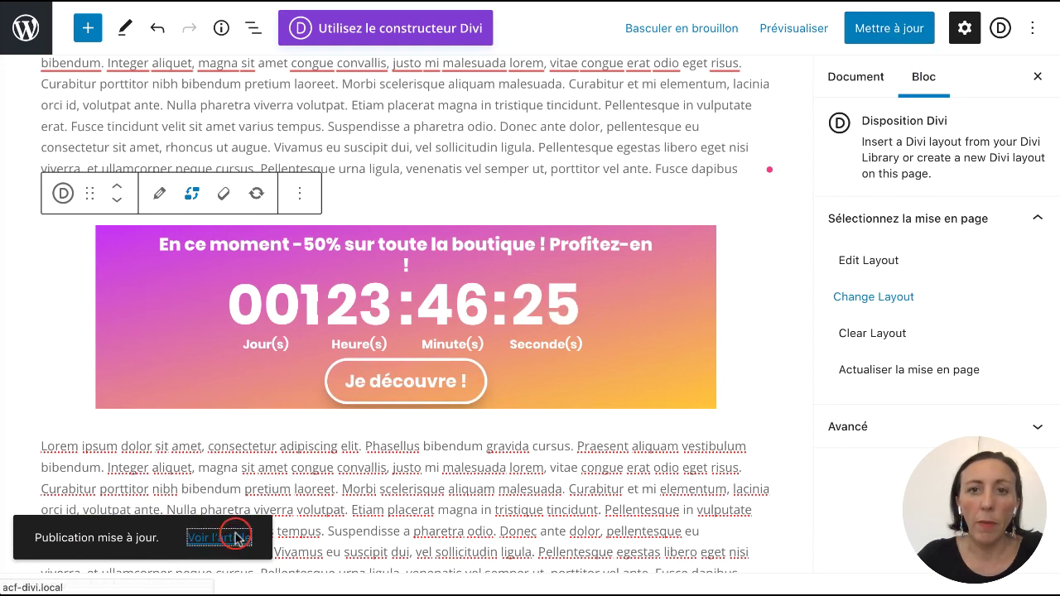
Step: Examine how the promo banner sticks and settles into its place among the paragraphs on the live post
{"action": "scroll", "coordinate": [541, 421], "scroll_direction": "down", "scroll_amount": 10}
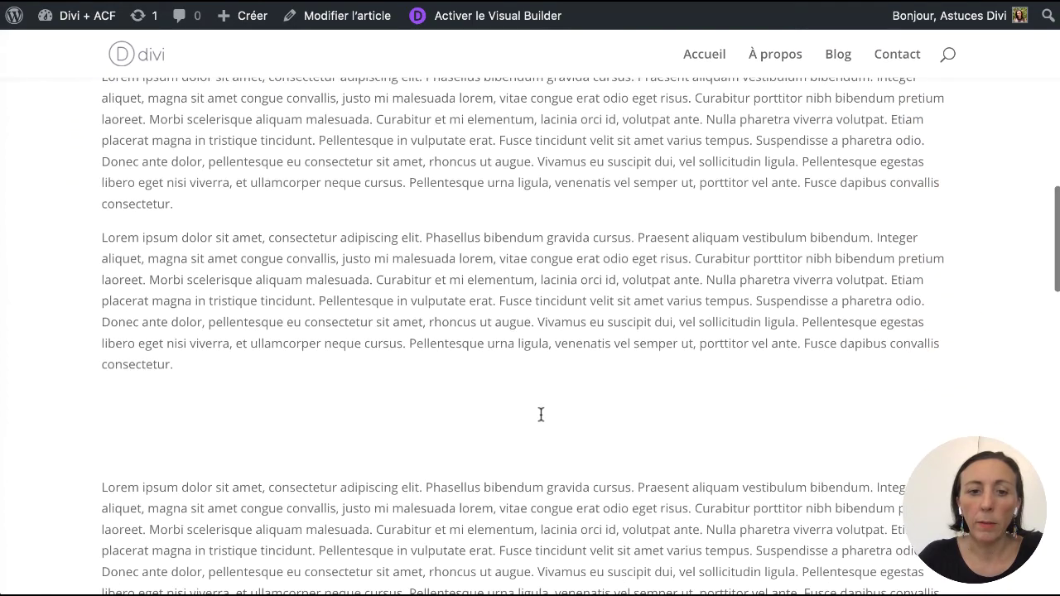
{"action": "scroll", "coordinate": [540, 421], "scroll_direction": "up", "scroll_amount": 8}
{"action": "scroll", "coordinate": [543, 422], "scroll_direction": "down", "scroll_amount": 10}
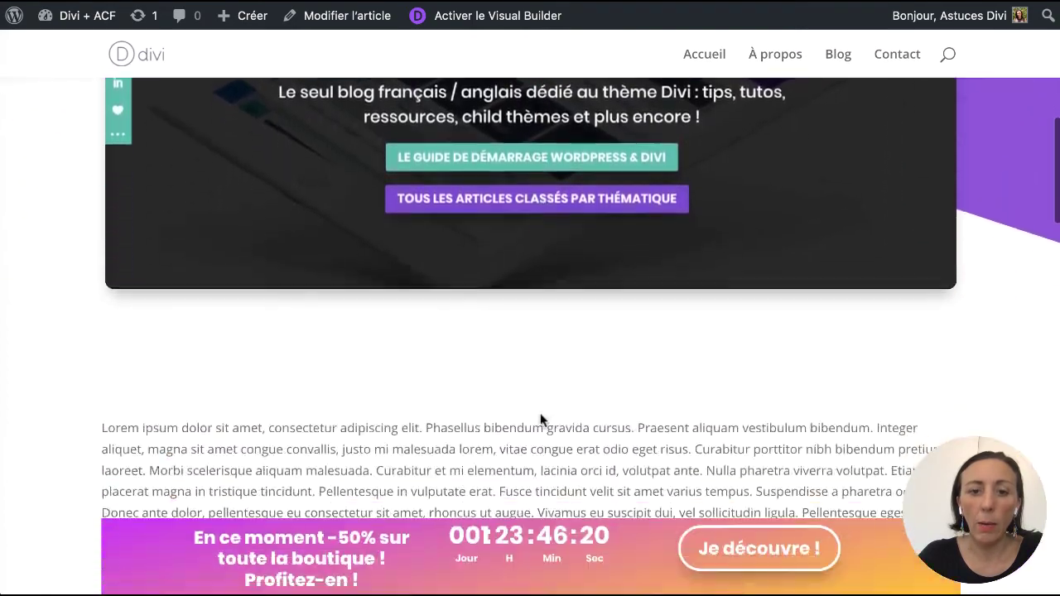
{"action": "scroll", "coordinate": [540, 420], "scroll_direction": "down", "scroll_amount": 8}
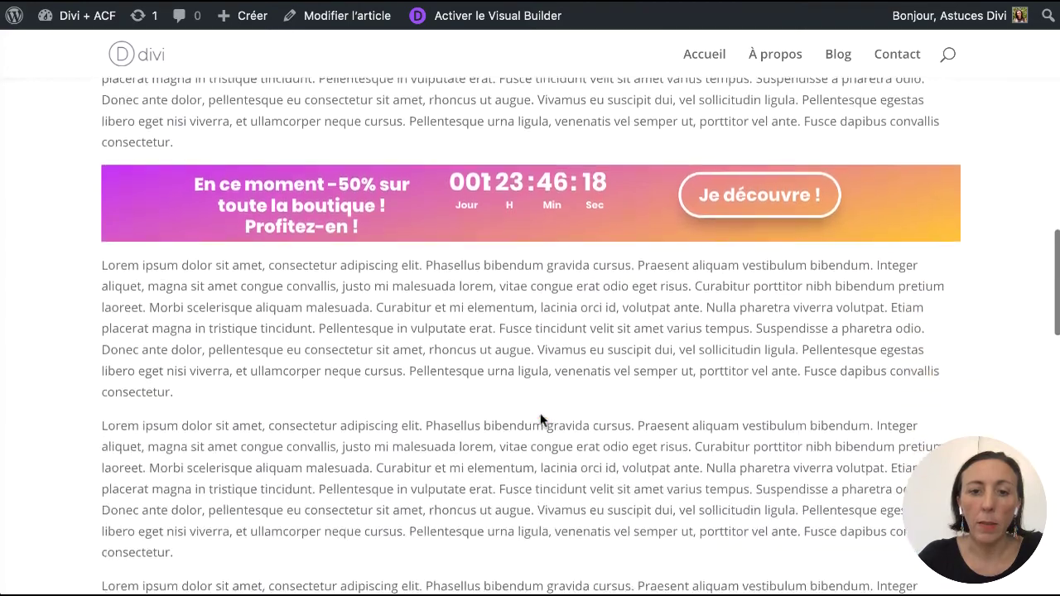
{"action": "scroll", "coordinate": [541, 421], "scroll_direction": "up", "scroll_amount": 10}
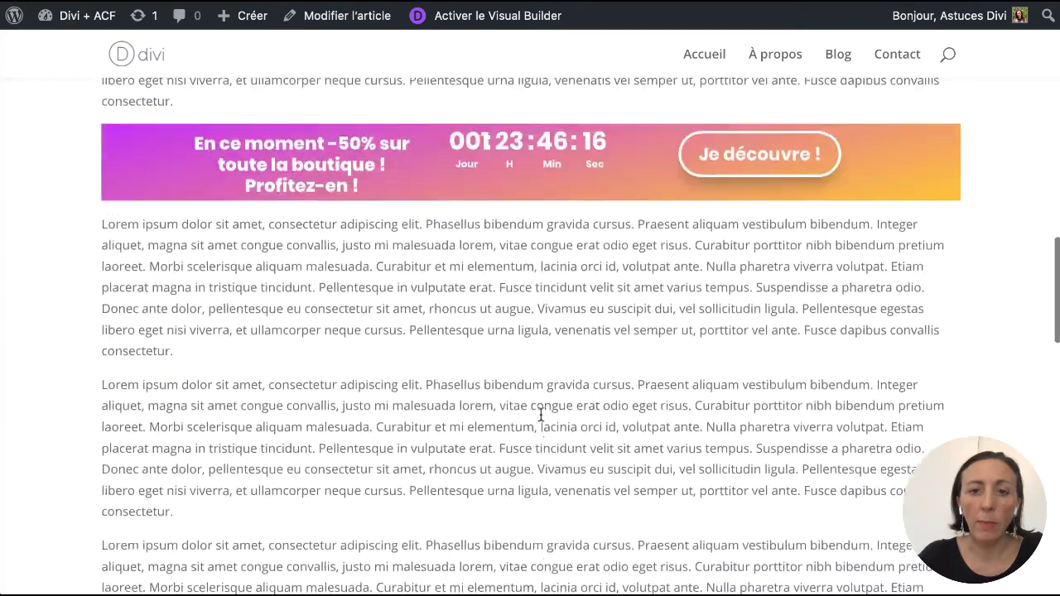
{"action": "scroll", "coordinate": [540, 421], "scroll_direction": "up", "scroll_amount": 8}
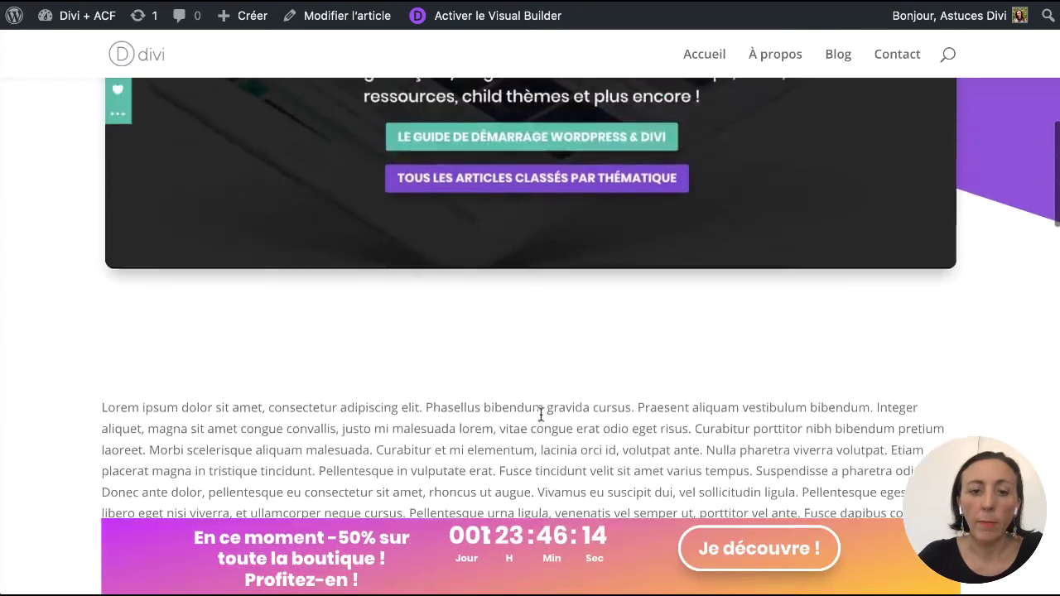
Step: Finish checking the sticky banner on the live post and reopen the post for editing
{"action": "scroll", "coordinate": [542, 417], "scroll_direction": "down", "scroll_amount": 7}
{"action": "scroll", "coordinate": [540, 420], "scroll_direction": "down", "scroll_amount": 10}
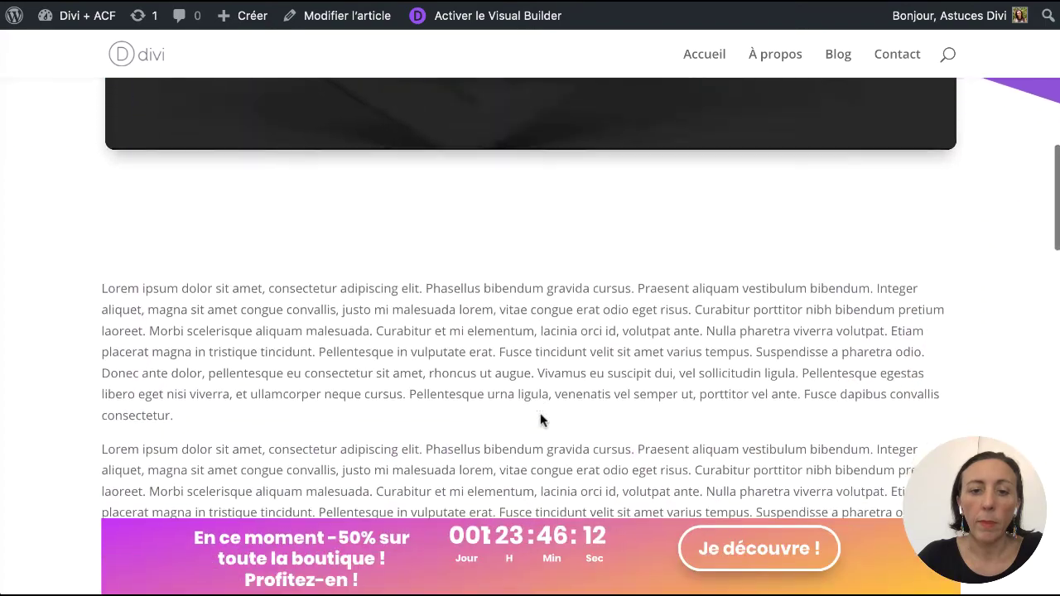
{"action": "scroll", "coordinate": [540, 420], "scroll_direction": "up", "scroll_amount": 12}
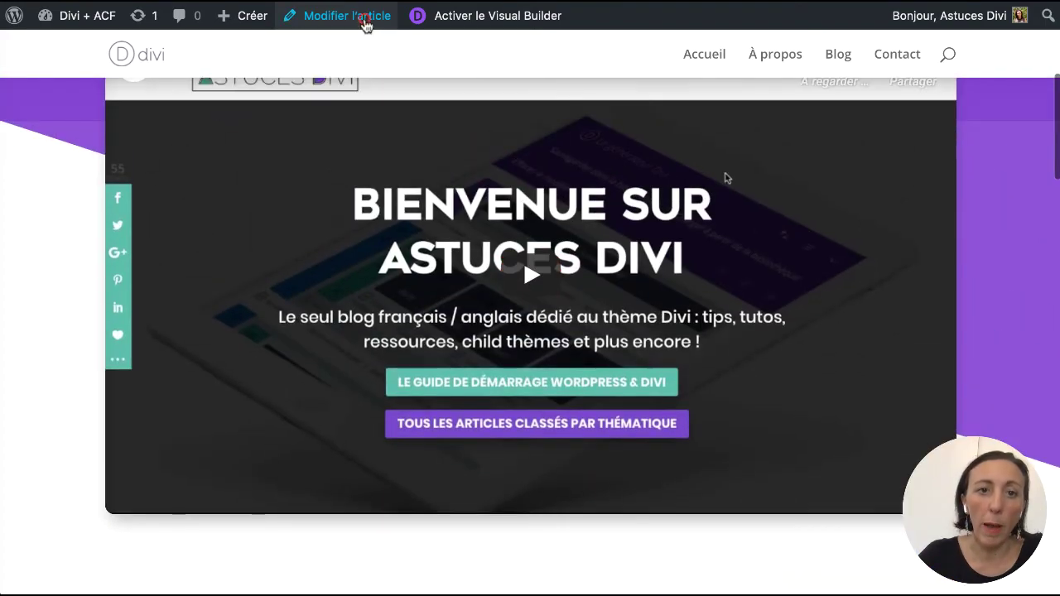
{"action": "left_click", "coordinate": [364, 23]}
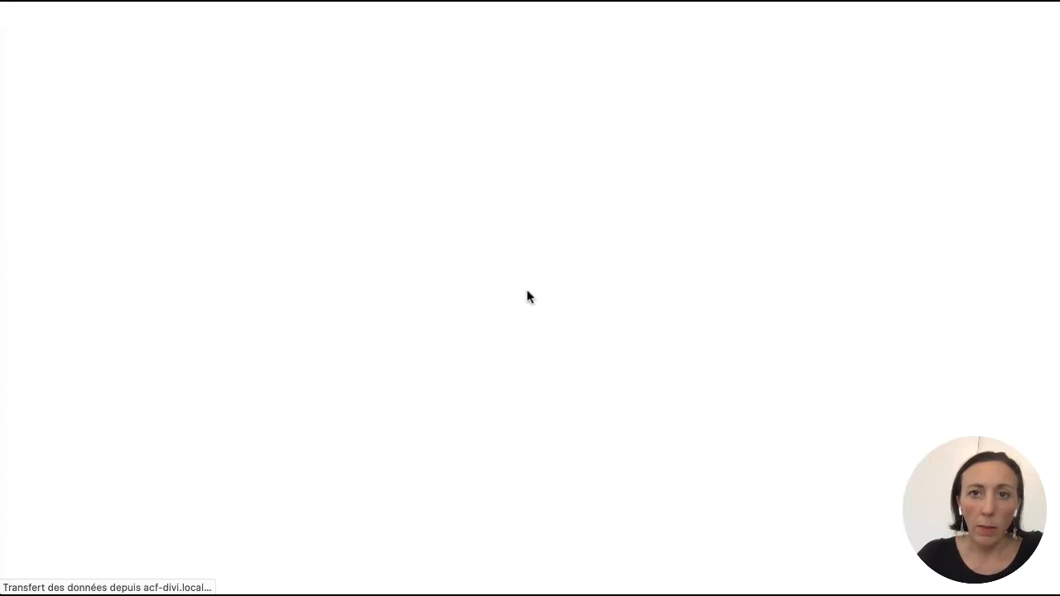
Step: Move the two paragraphs directly below the promo banner above it, one after the other, so the banner sits lower in the post
{"action": "scroll", "coordinate": [535, 373], "scroll_direction": "down", "scroll_amount": 4}
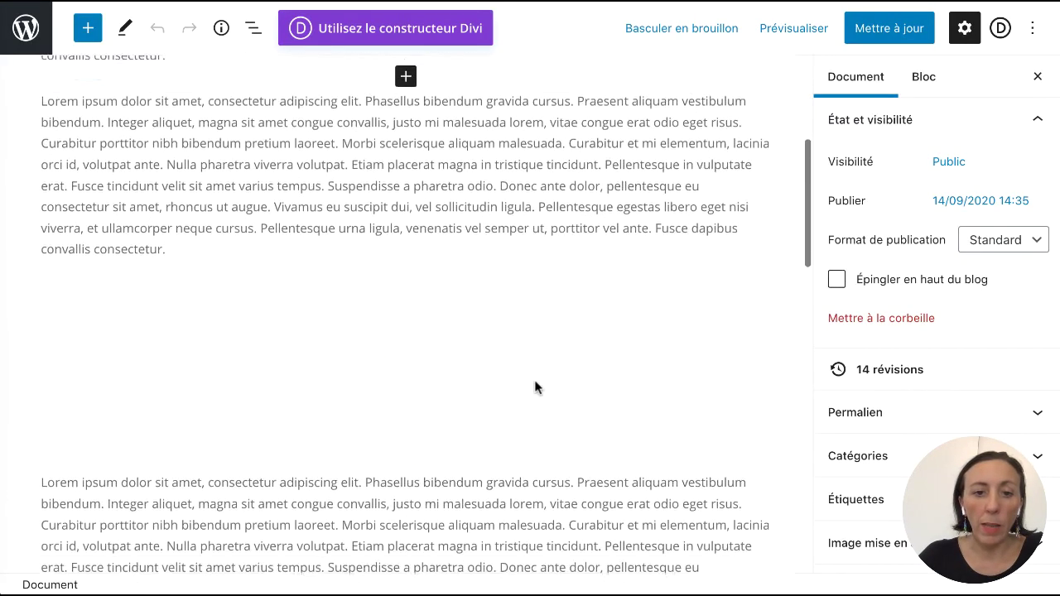
{"action": "scroll", "coordinate": [534, 387], "scroll_direction": "down", "scroll_amount": 3}
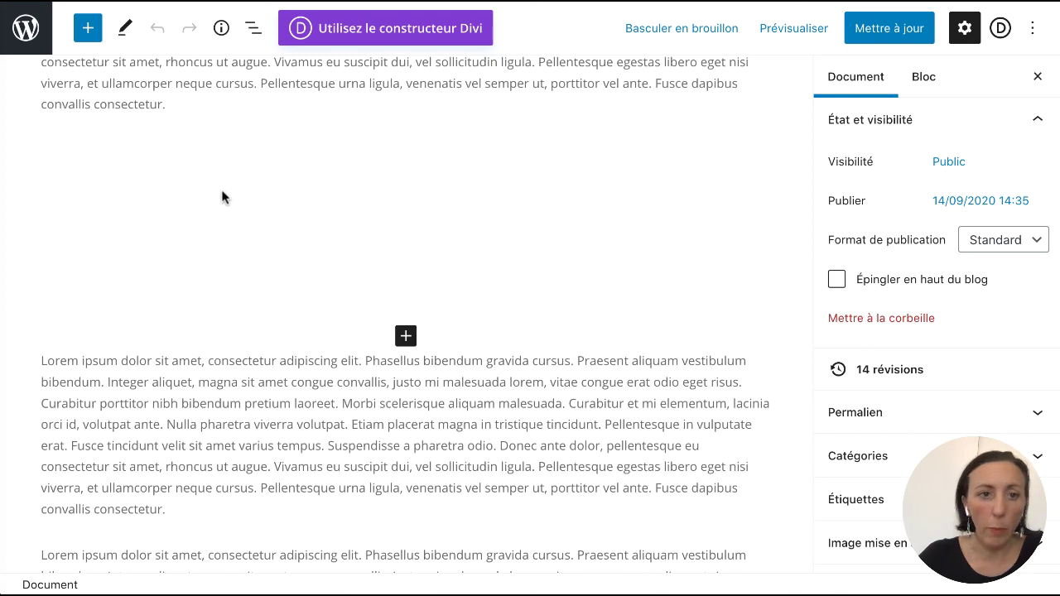
{"action": "left_click", "coordinate": [174, 172]}
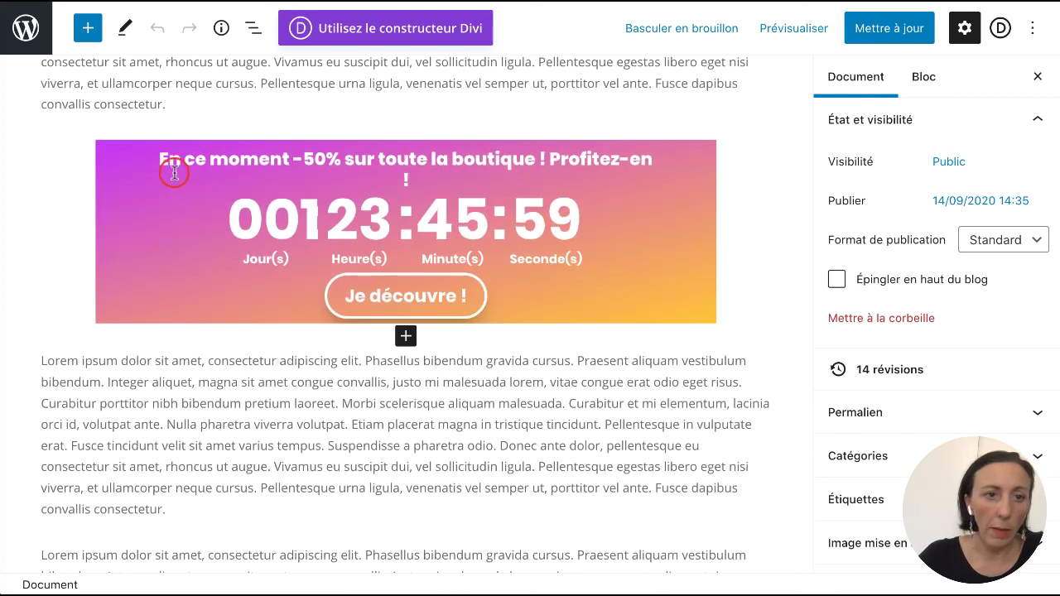
{"action": "left_click", "coordinate": [159, 103]}
{"action": "left_click", "coordinate": [178, 155]}
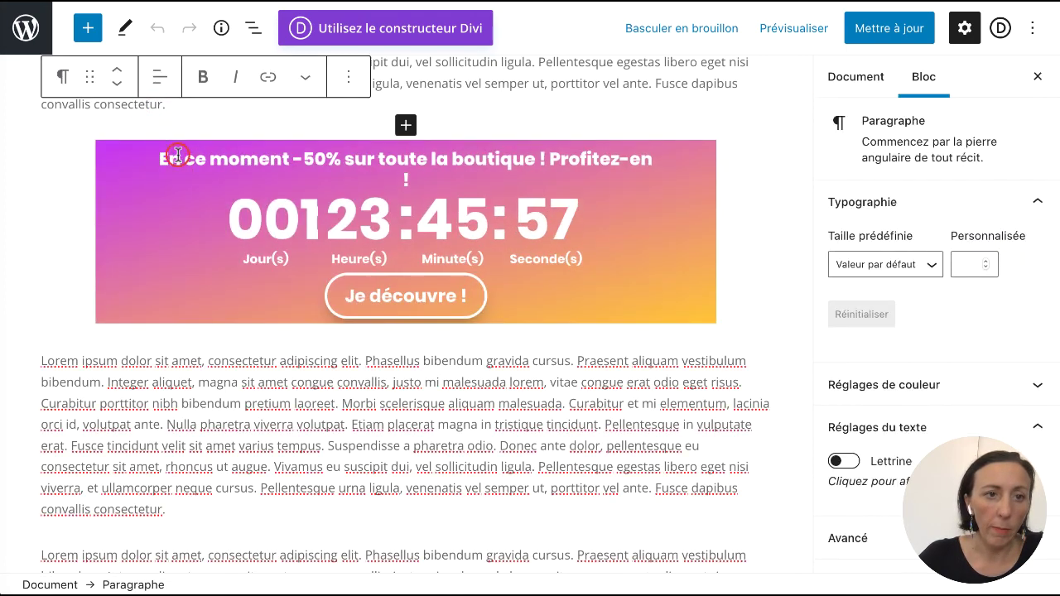
{"action": "left_click", "coordinate": [237, 359]}
{"action": "left_click", "coordinate": [116, 312]}
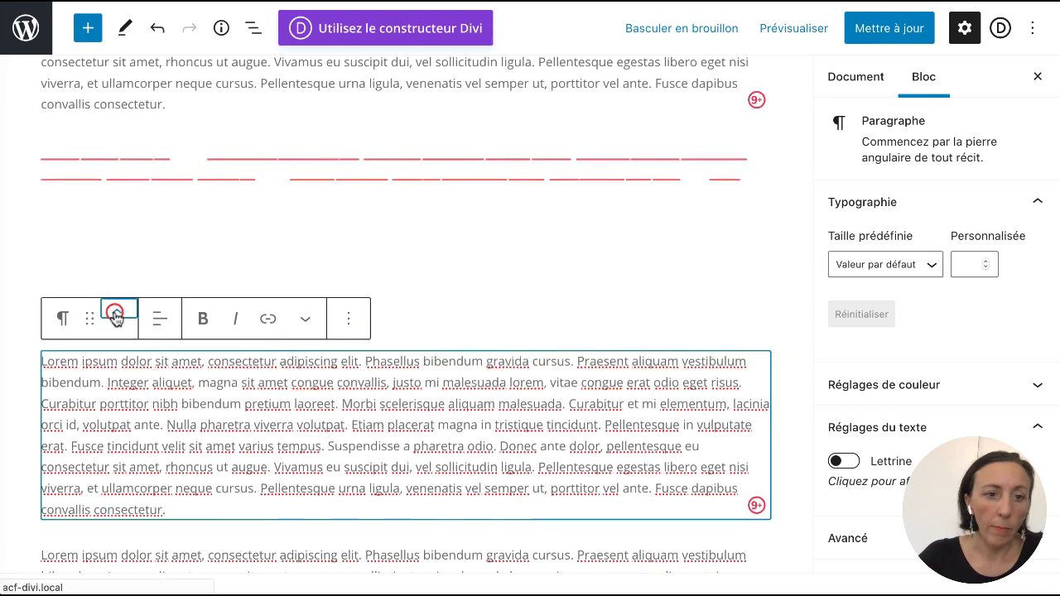
{"action": "left_click", "coordinate": [253, 304]}
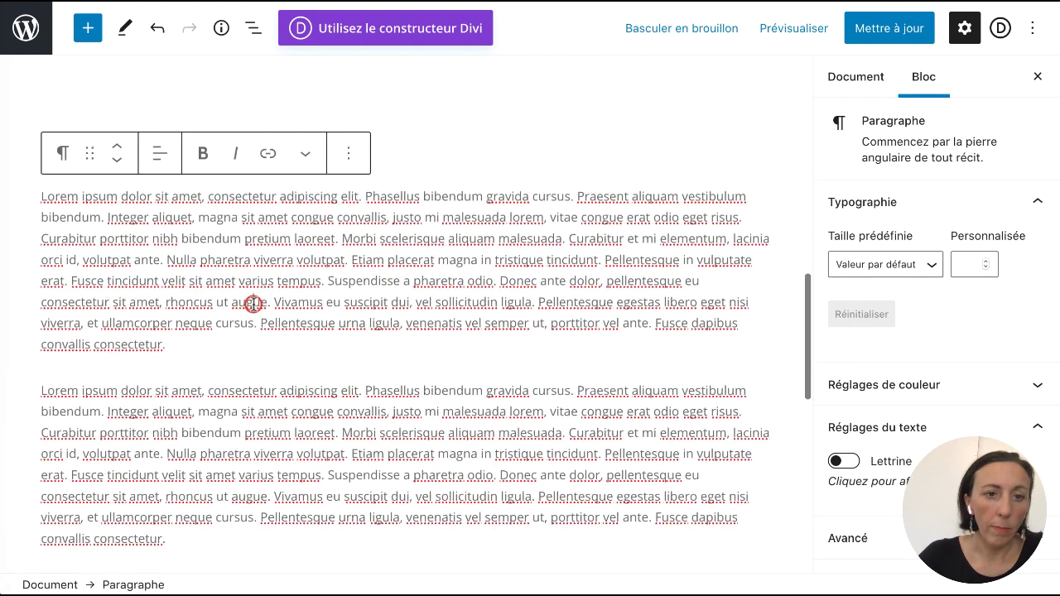
{"action": "left_click", "coordinate": [118, 290]}
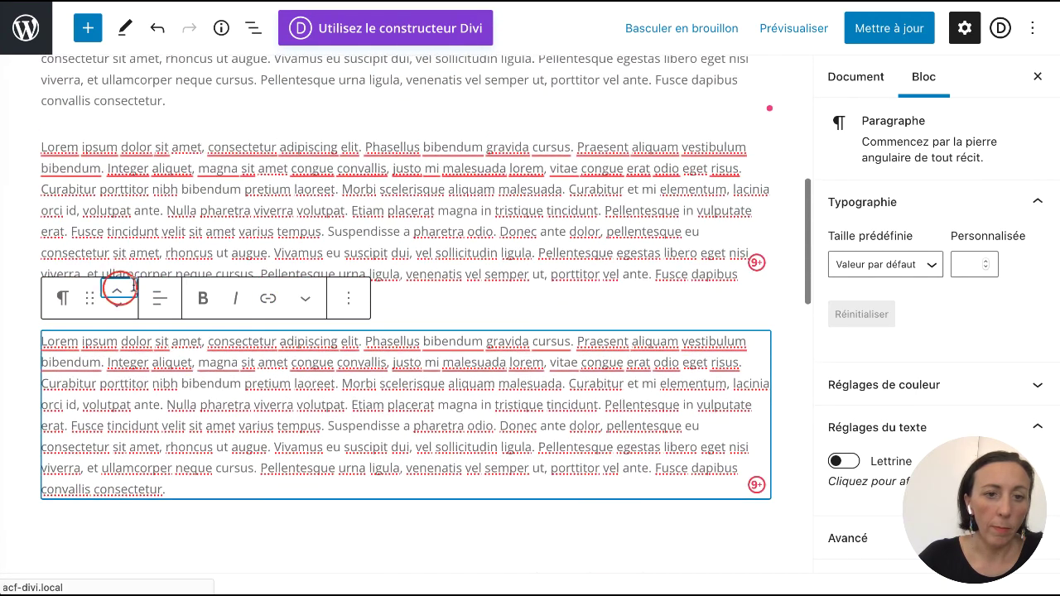
Step: Update the post with the new block order and view the published article
{"action": "left_click", "coordinate": [895, 30]}
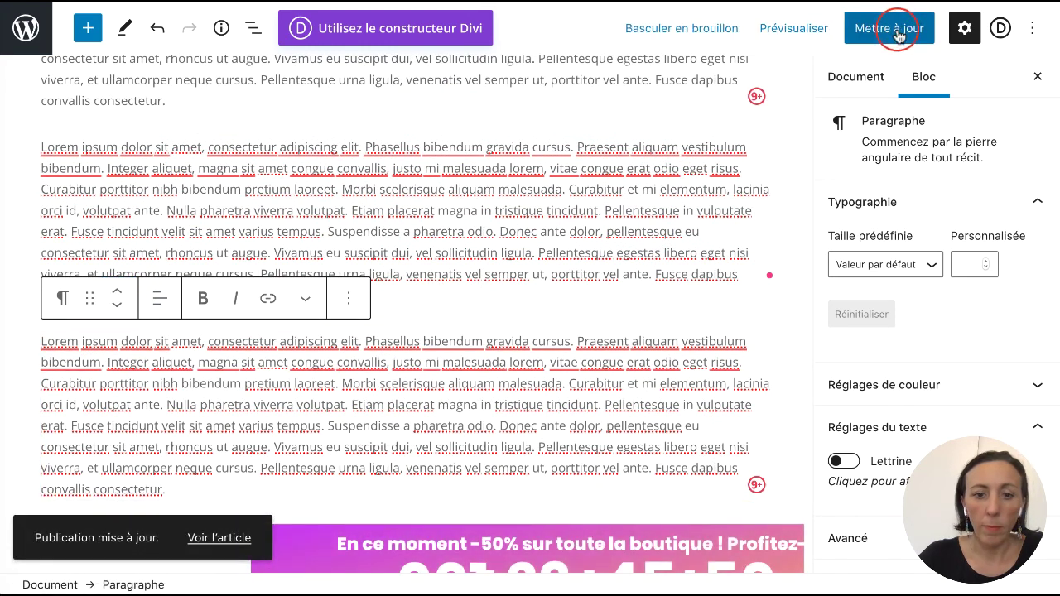
{"action": "left_click", "coordinate": [231, 539]}
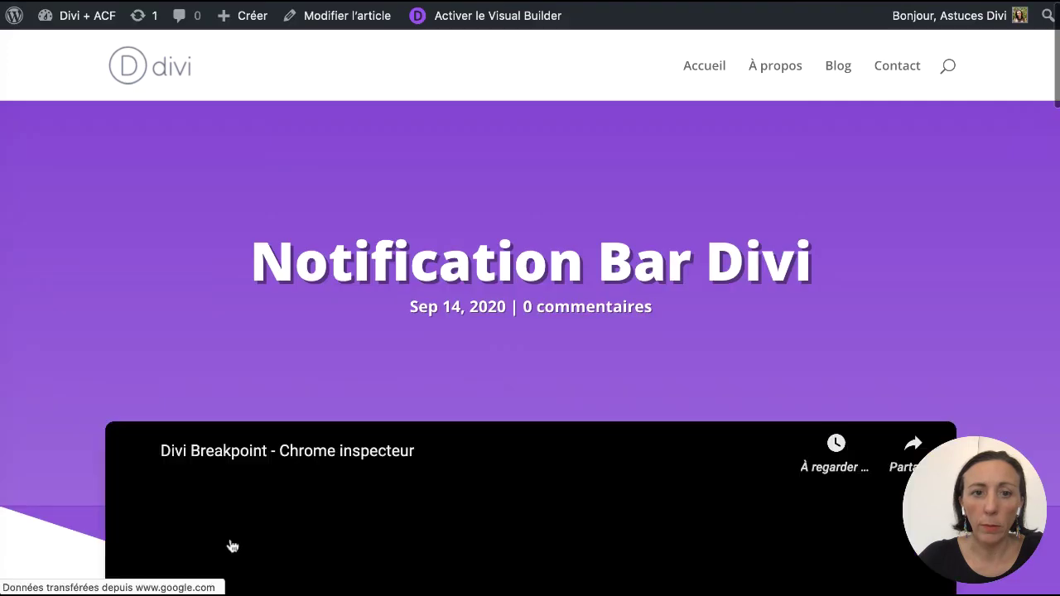
Step: Examine on the live post when the promo banner appears, sticks and settles between the paragraphs, scrolling in both directions
{"action": "scroll", "coordinate": [769, 429], "scroll_direction": "down", "scroll_amount": 5}
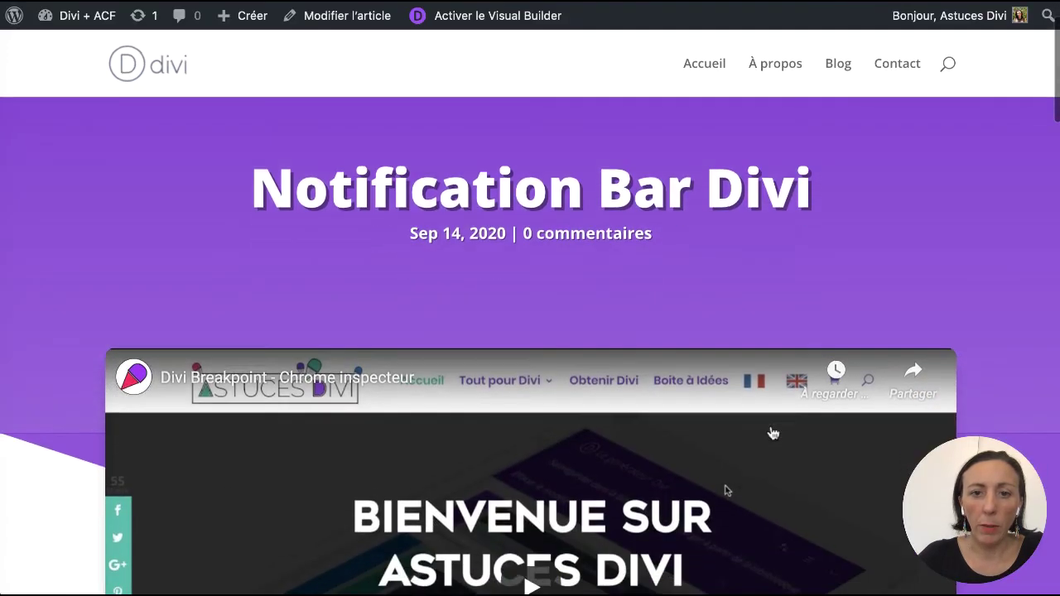
{"action": "scroll", "coordinate": [771, 427], "scroll_direction": "down", "scroll_amount": 3}
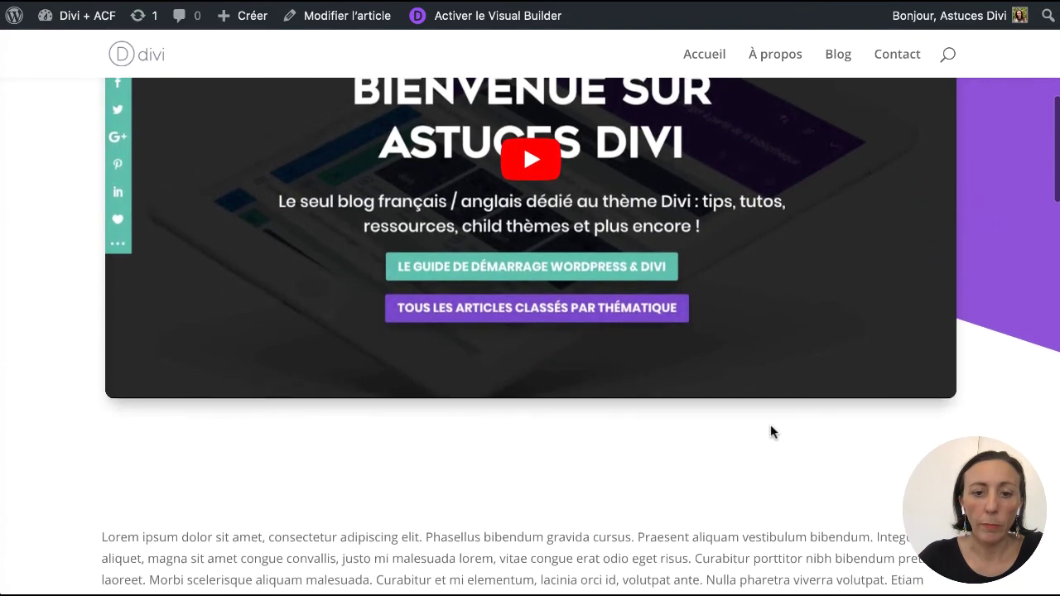
{"action": "scroll", "coordinate": [770, 427], "scroll_direction": "down", "scroll_amount": 3}
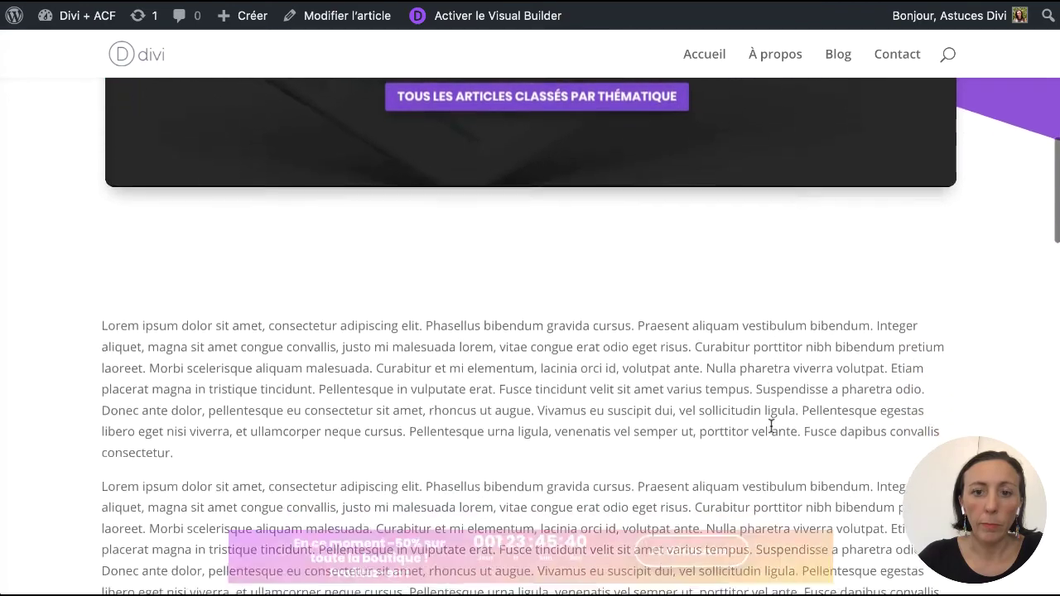
{"action": "scroll", "coordinate": [771, 427], "scroll_direction": "down", "scroll_amount": 3}
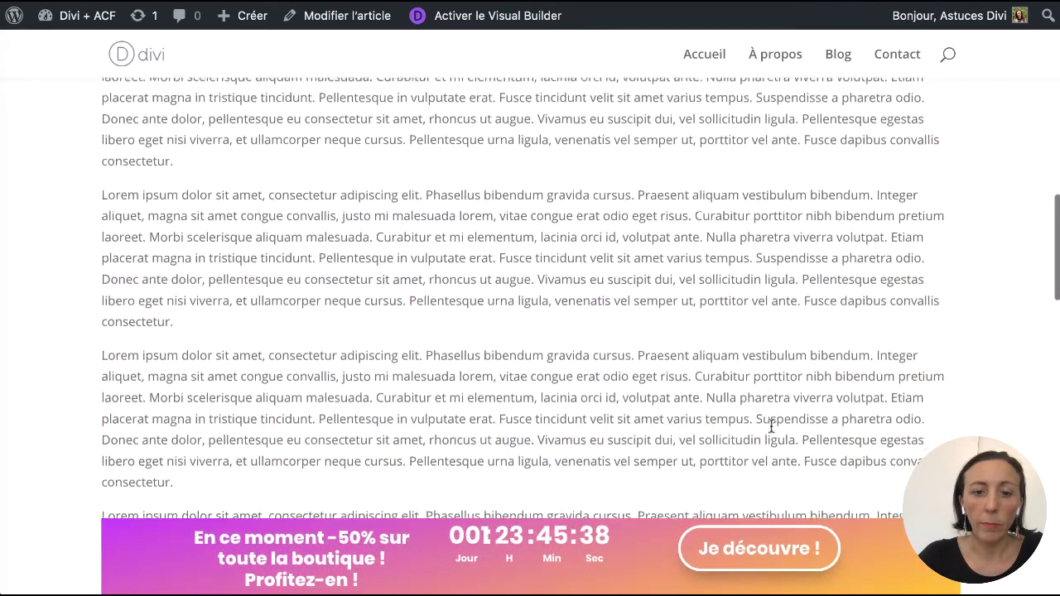
{"action": "scroll", "coordinate": [770, 425], "scroll_direction": "down", "scroll_amount": 6}
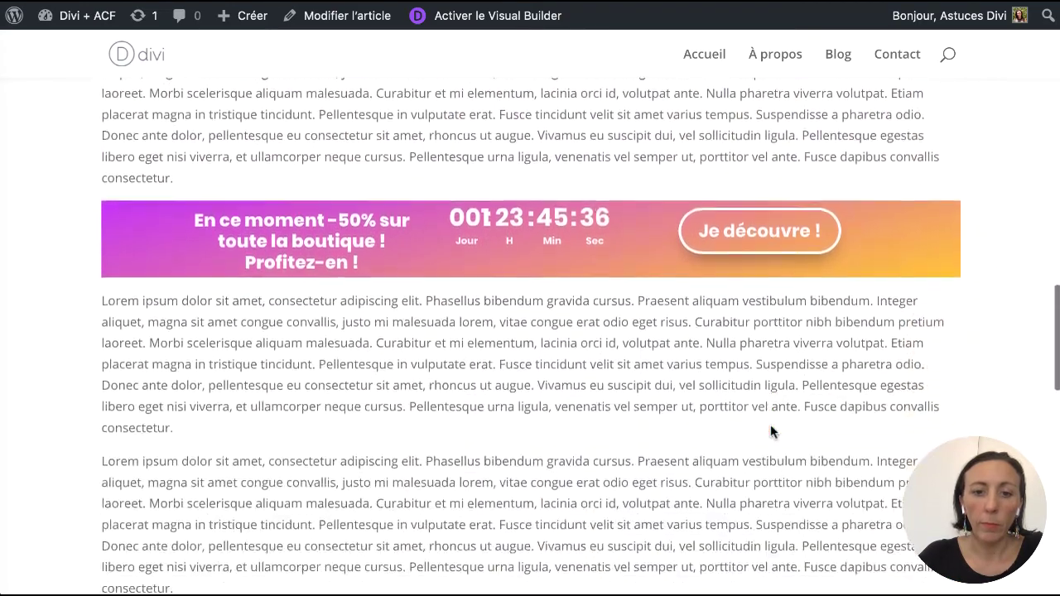
{"action": "scroll", "coordinate": [771, 426], "scroll_direction": "down", "scroll_amount": 8}
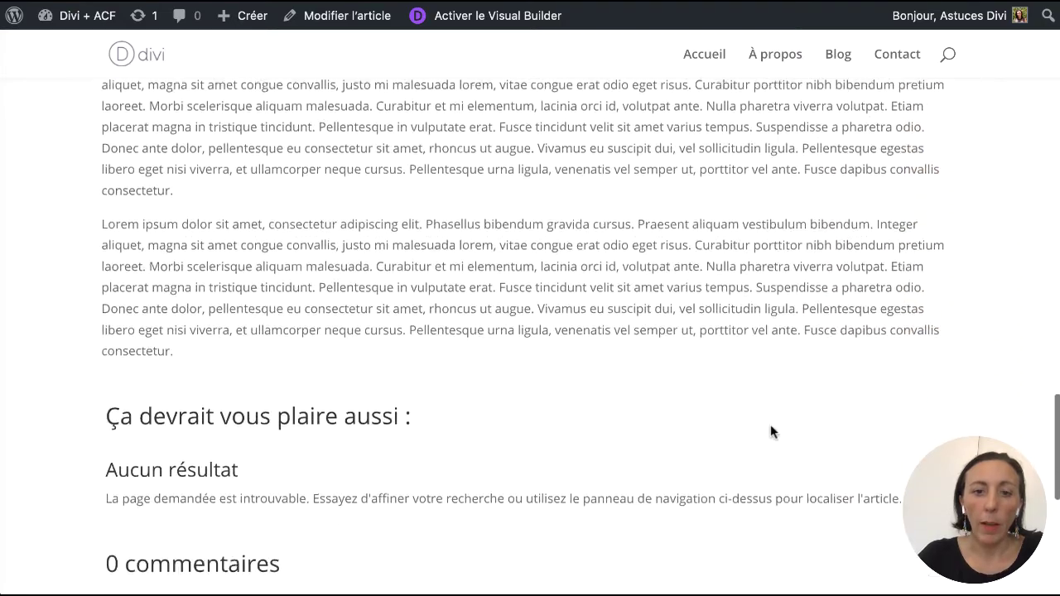
{"action": "scroll", "coordinate": [772, 426], "scroll_direction": "up", "scroll_amount": 12}
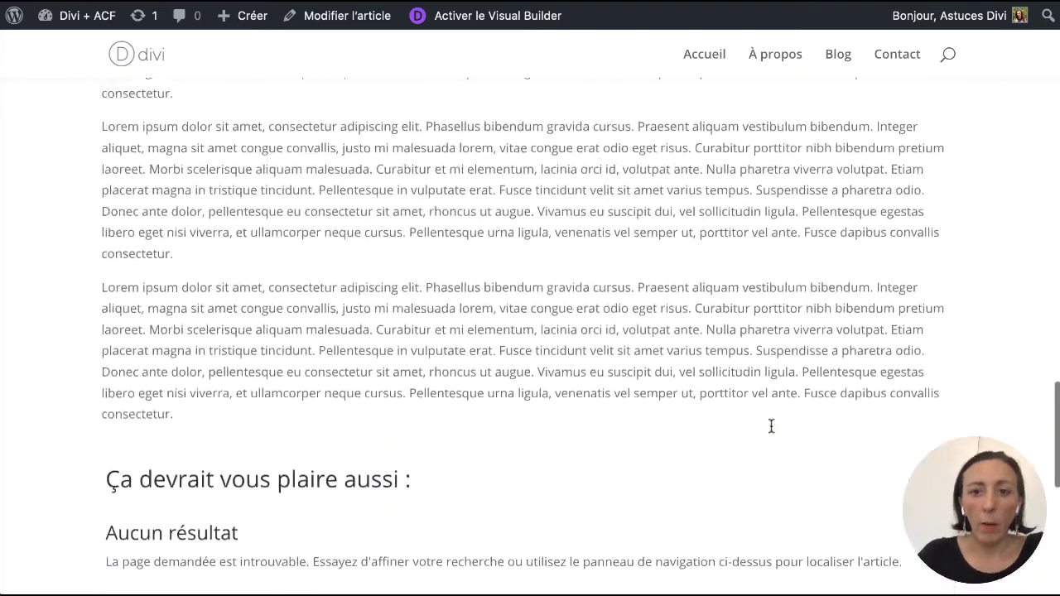
{"action": "scroll", "coordinate": [770, 426], "scroll_direction": "up", "scroll_amount": 5}
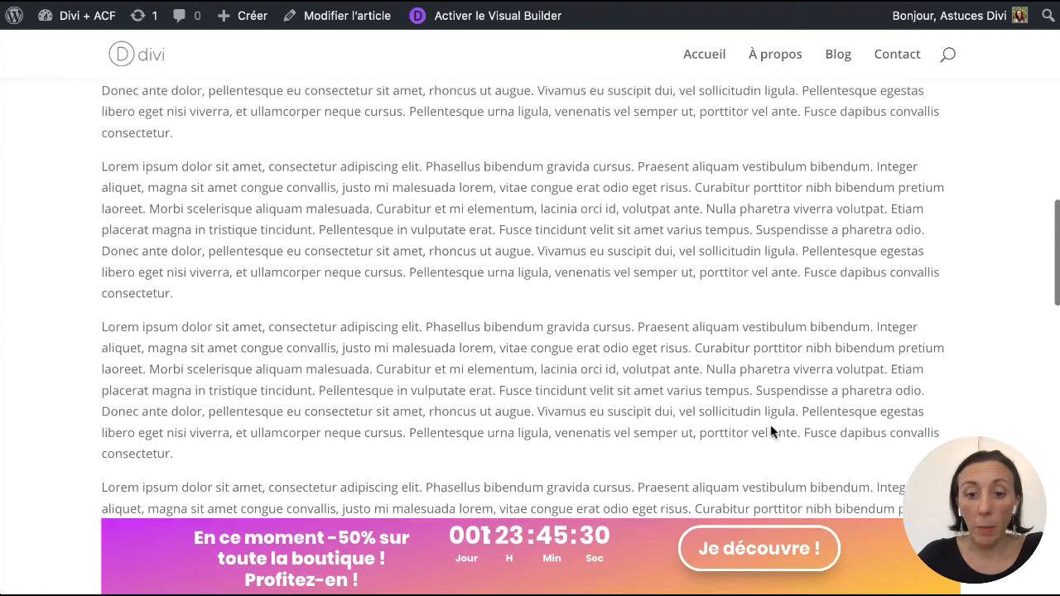